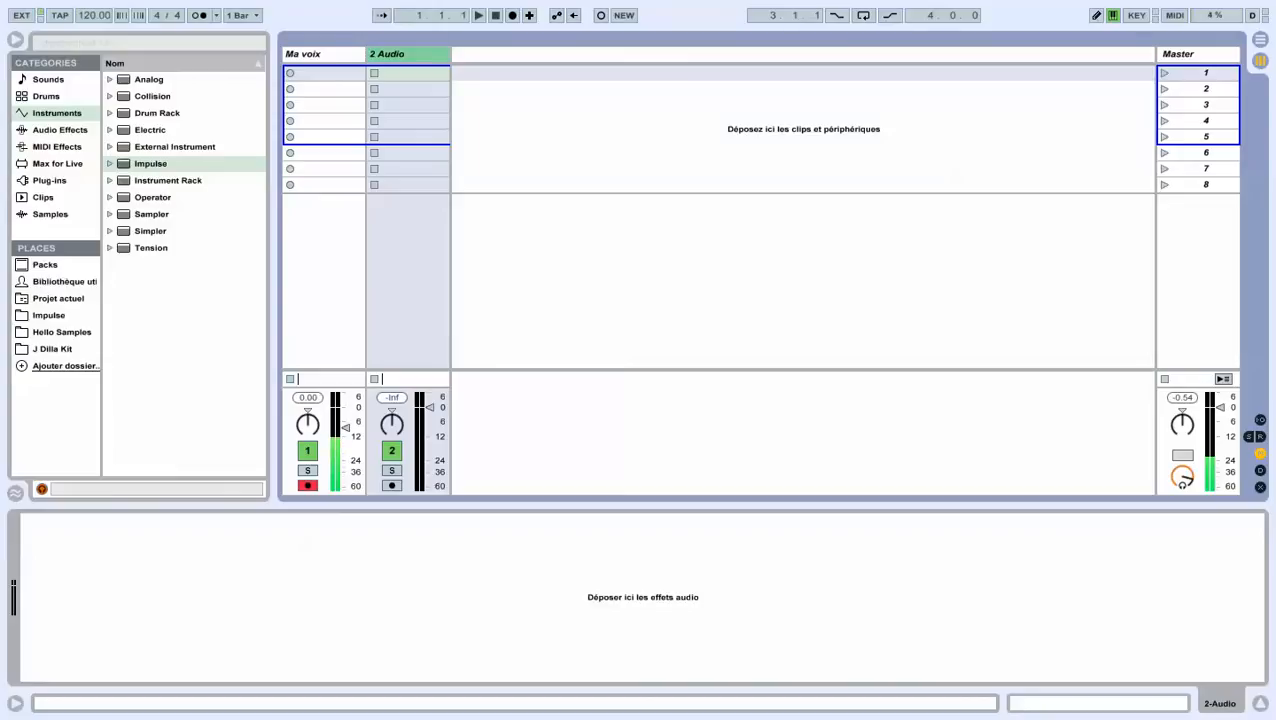
- Import Sound (1) from the Beatmaking France - Tuto, Sampling folder into the first slot of track 2 Audio and audition it
{"action": "mouse_move", "coordinate": [116, 719]}
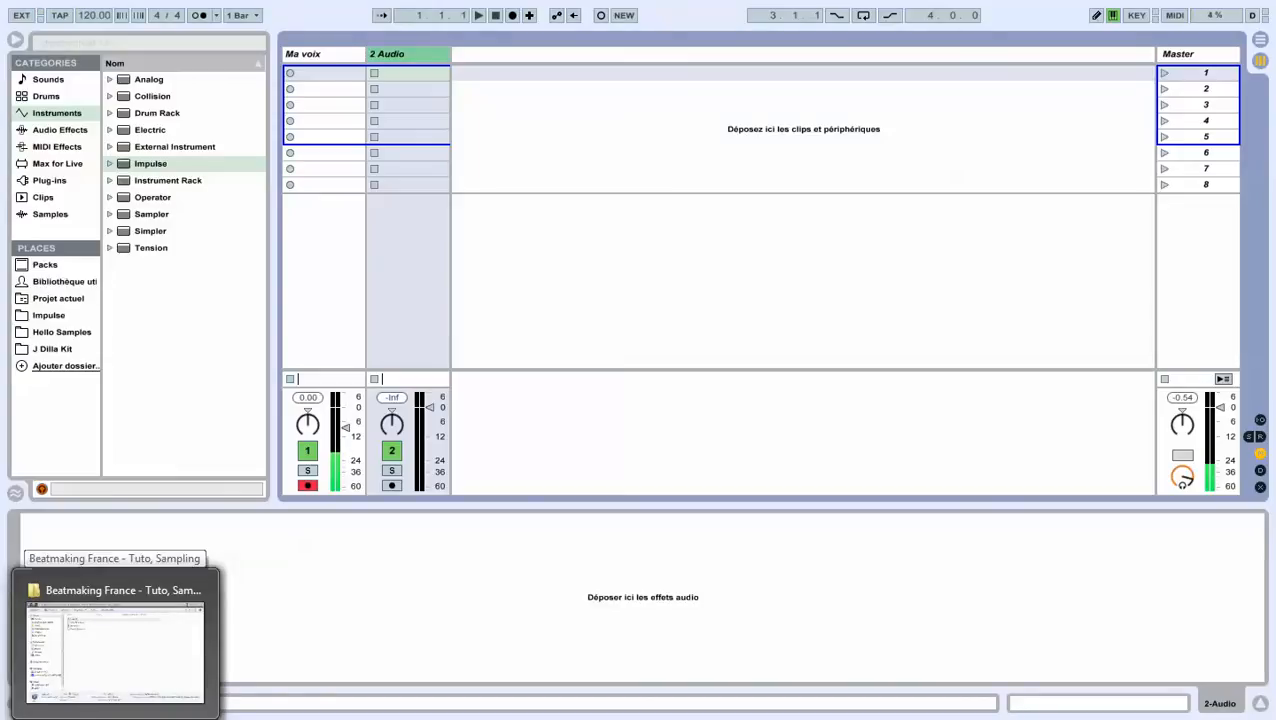
{"action": "left_click", "coordinate": [116, 645]}
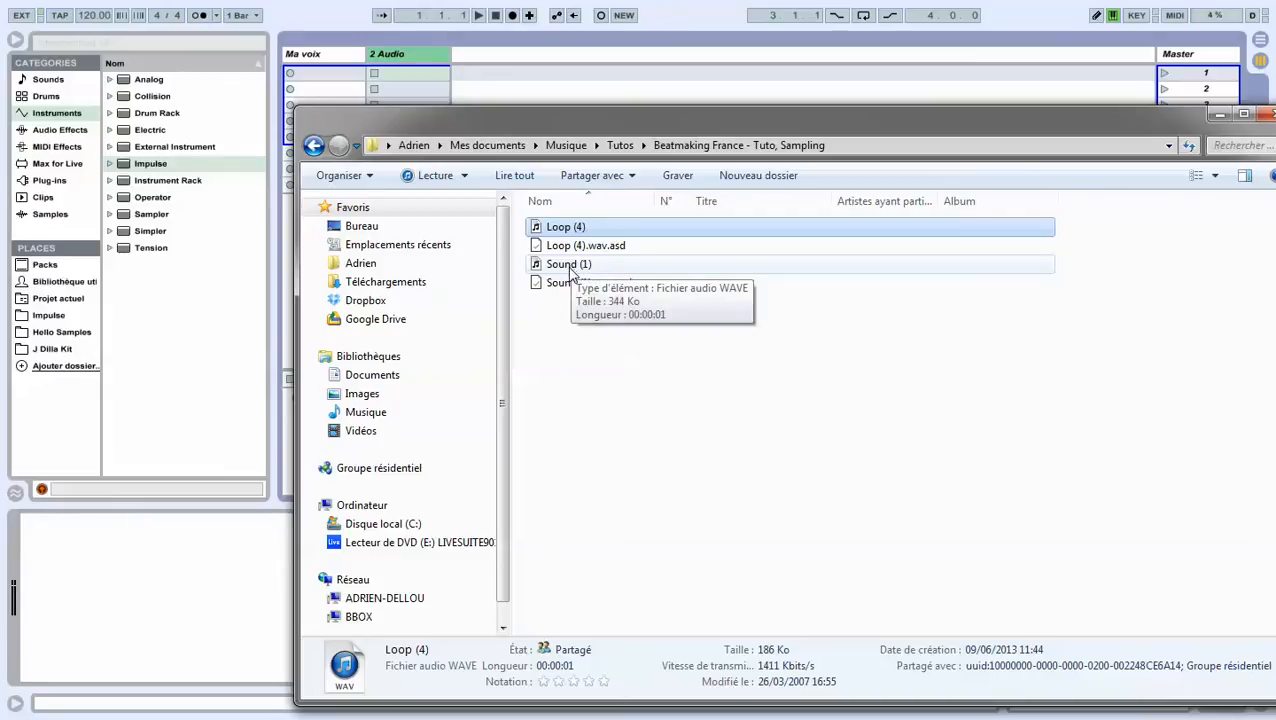
{"action": "left_click_drag", "start_coordinate": [568, 266], "coordinate": [417, 80]}
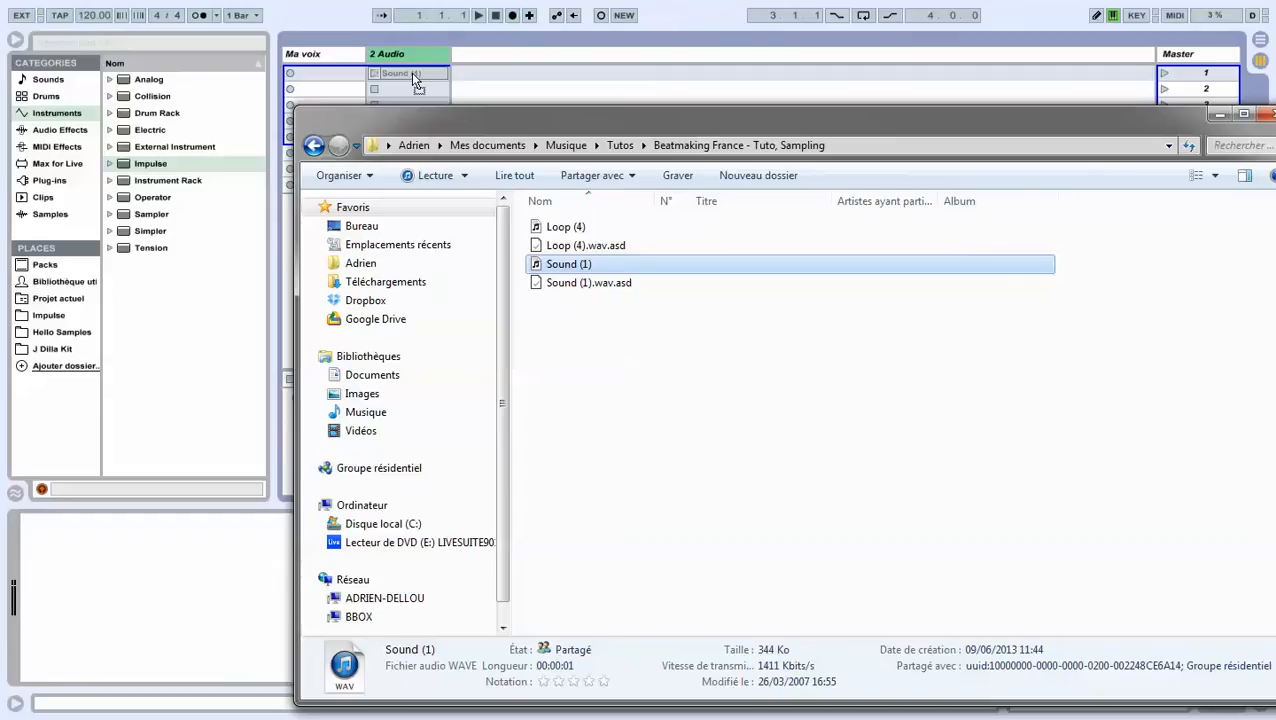
{"action": "left_click_drag", "start_coordinate": [413, 73], "coordinate": [415, 73]}
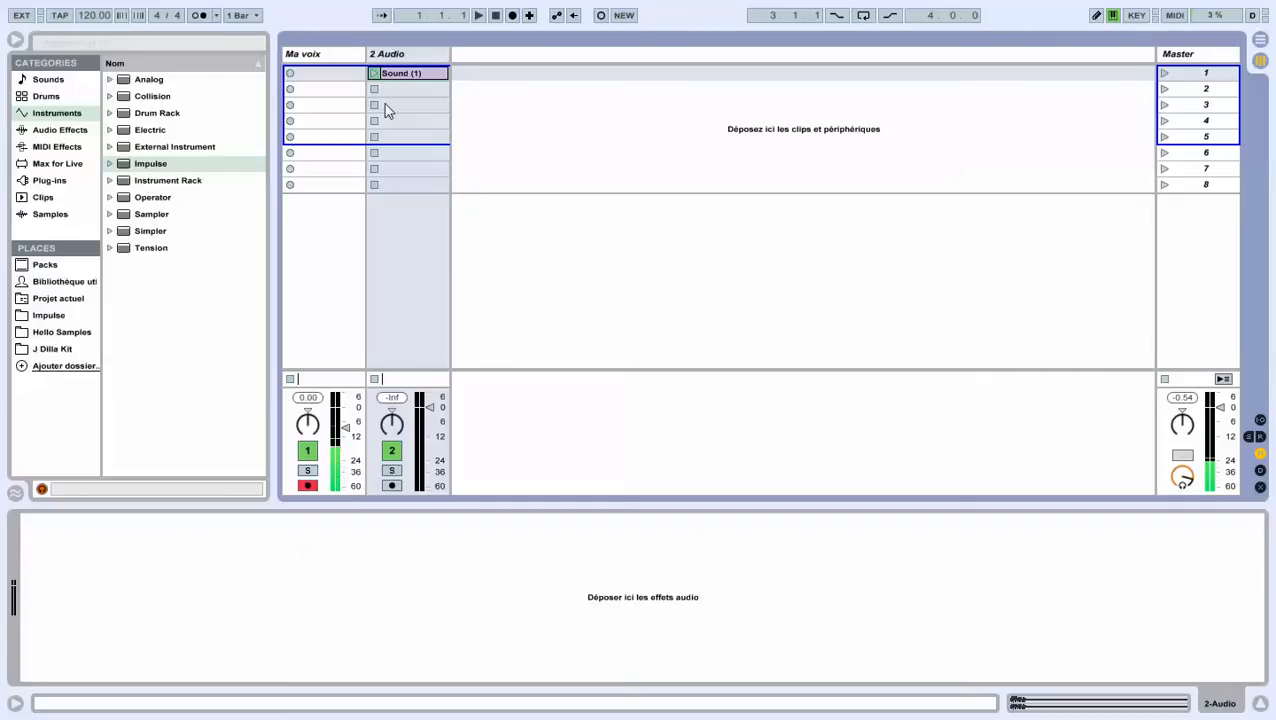
{"action": "left_click", "coordinate": [374, 73]}
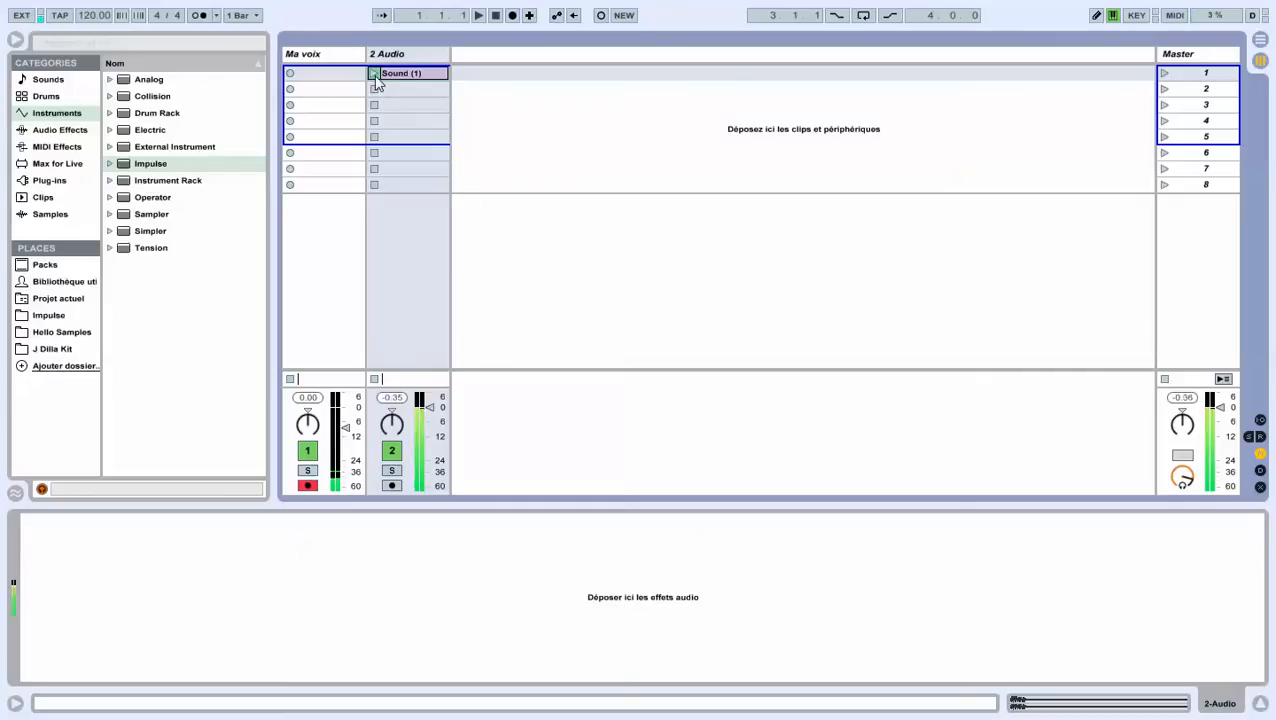
{"action": "left_click", "coordinate": [495, 16]}
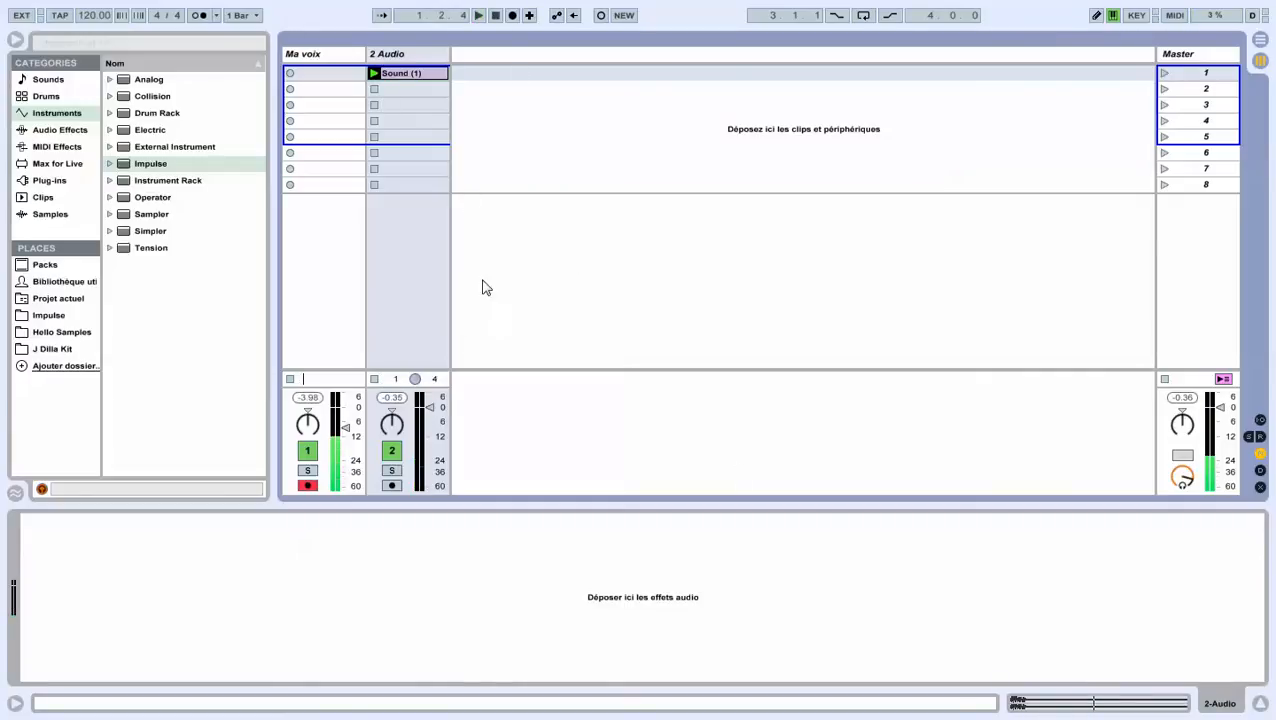
- Try transposing the Sound (1) clip to -6 st, play it briefly, and reset the transposition to 0 st
{"action": "left_click", "coordinate": [1136, 704]}
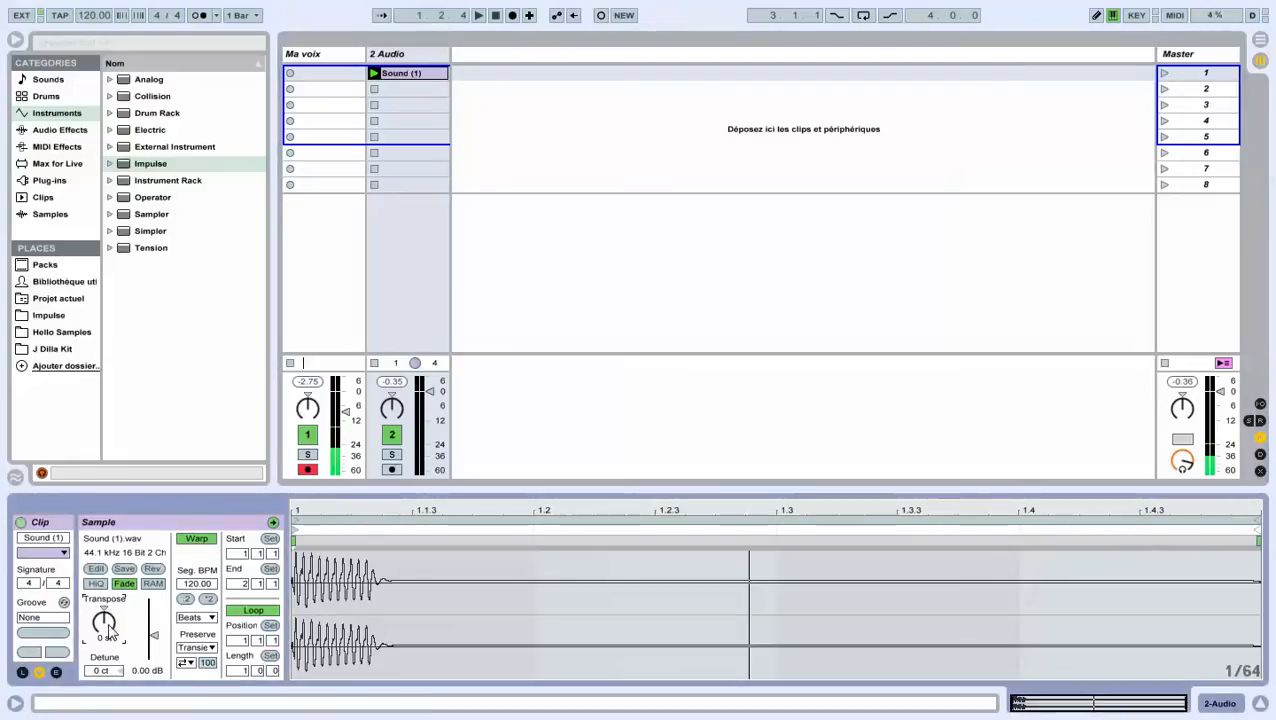
{"action": "left_click_drag", "start_coordinate": [110, 632], "coordinate": [110, 648]}
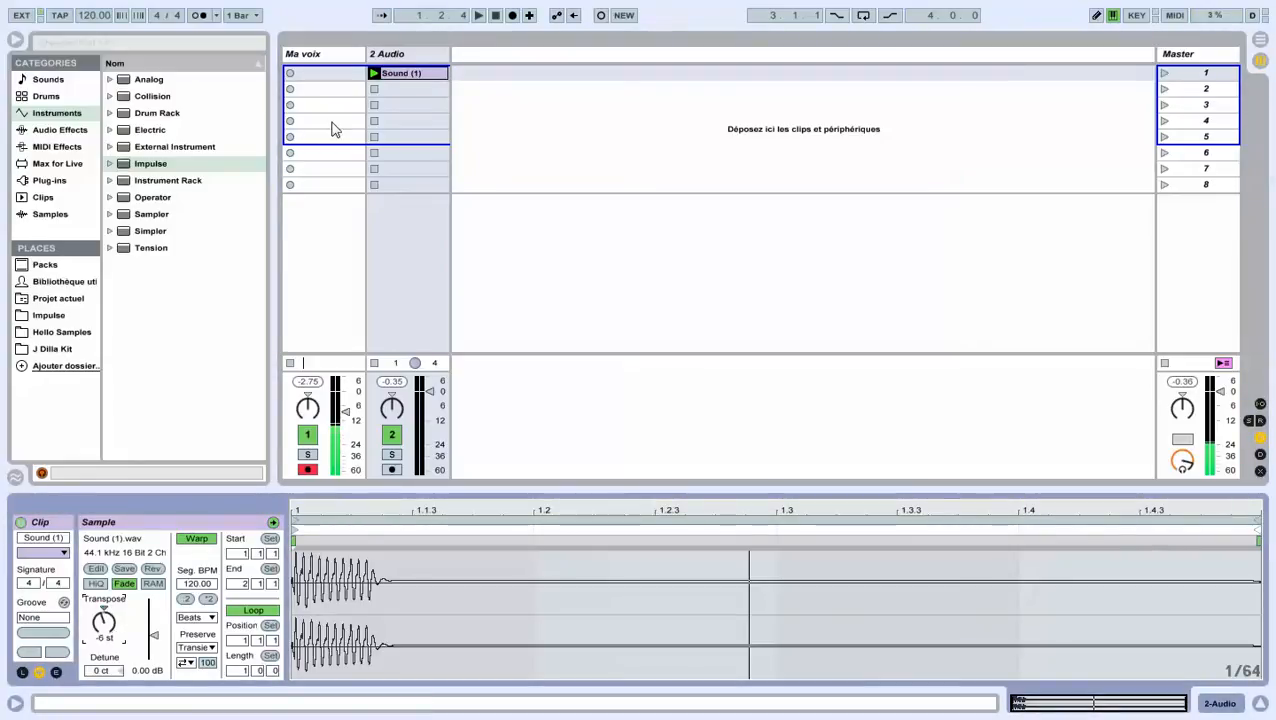
{"action": "key", "text": "space"}
{"action": "key", "text": "space"}
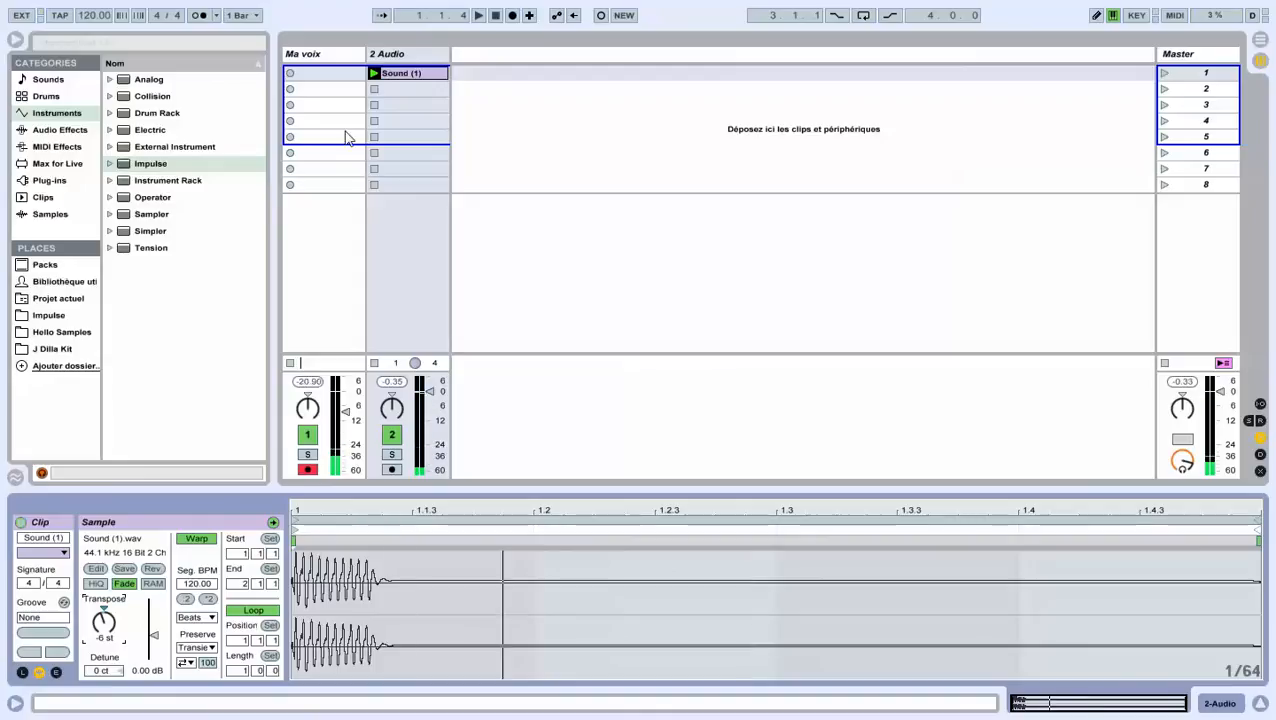
{"action": "left_click", "coordinate": [104, 607]}
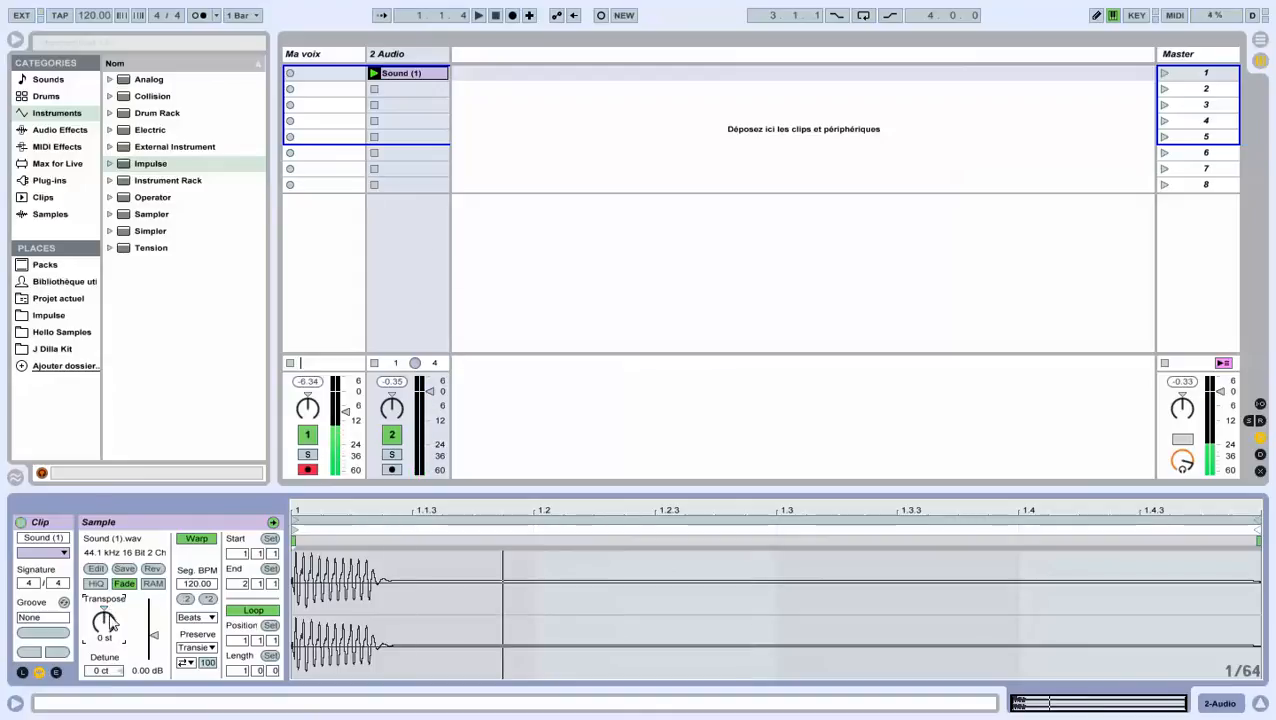
- Add another audio track, copy the Sound (1) clip into its first slot, and transpose the copy to -4 st
{"action": "left_click", "coordinate": [312, 548]}
{"action": "key", "text": "ctrl+t"}
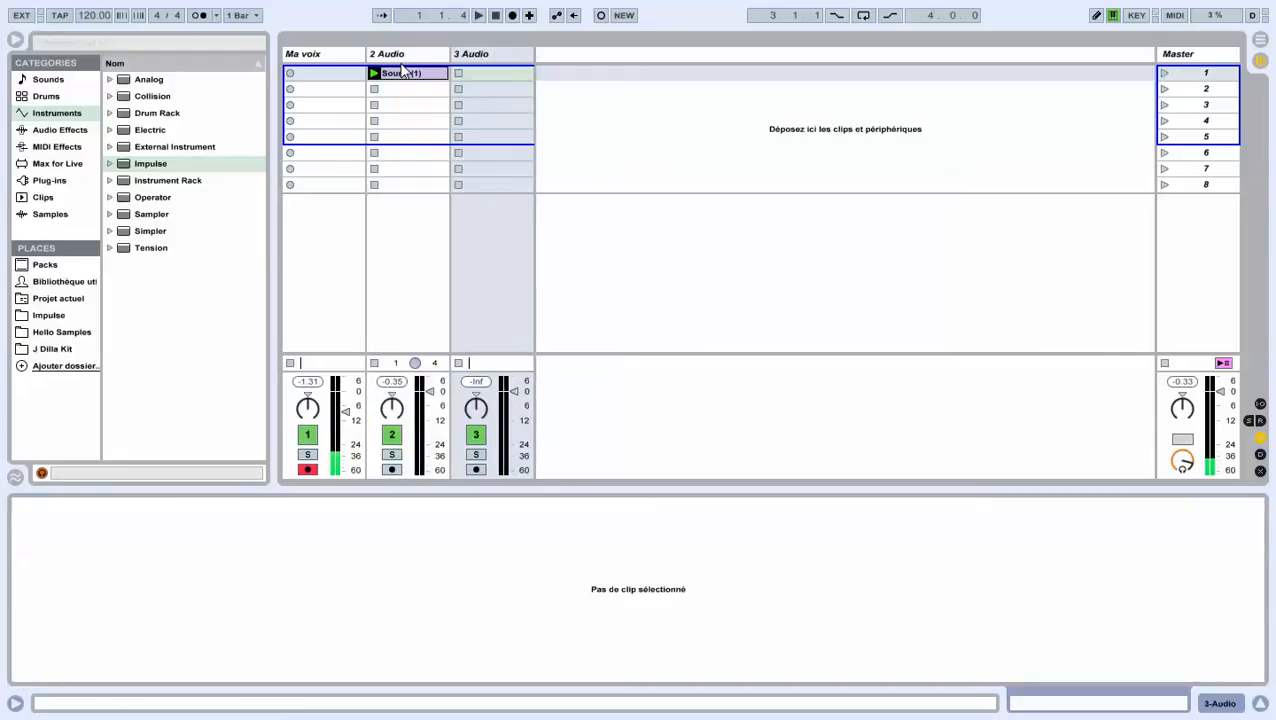
{"action": "left_click", "coordinate": [412, 73]}
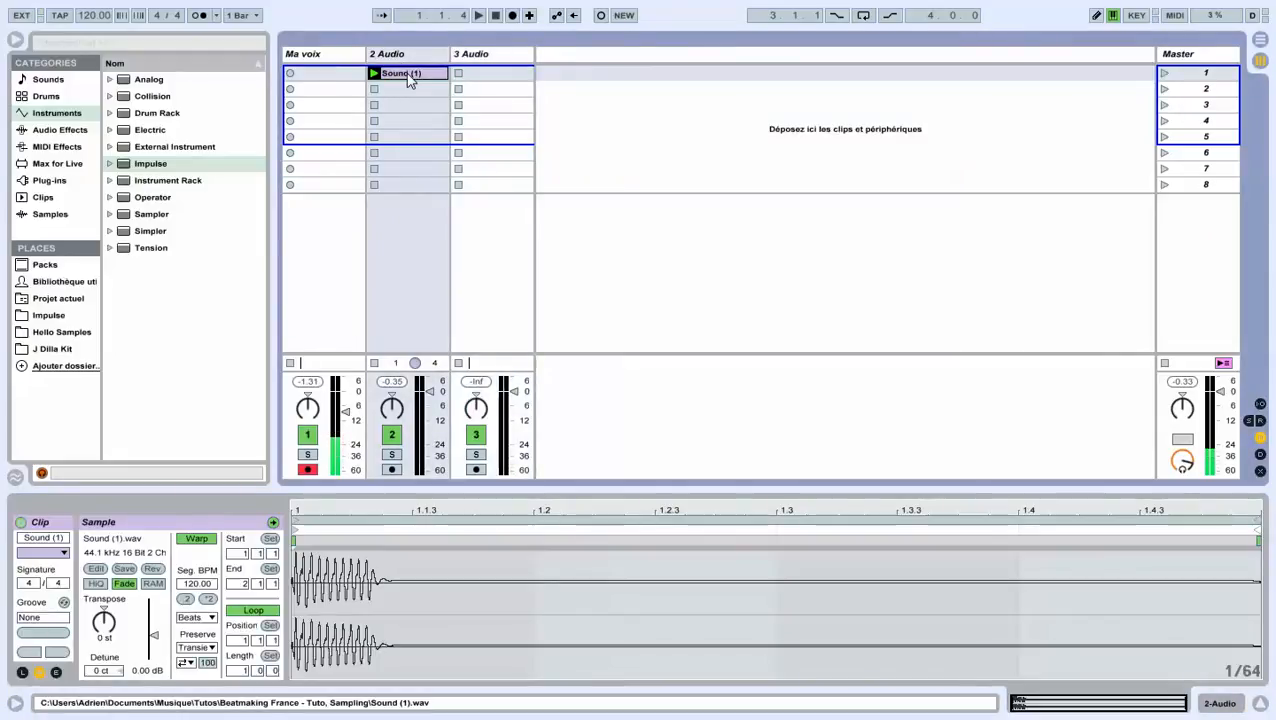
{"action": "left_click_drag", "start_coordinate": [408, 80], "coordinate": [512, 72]}
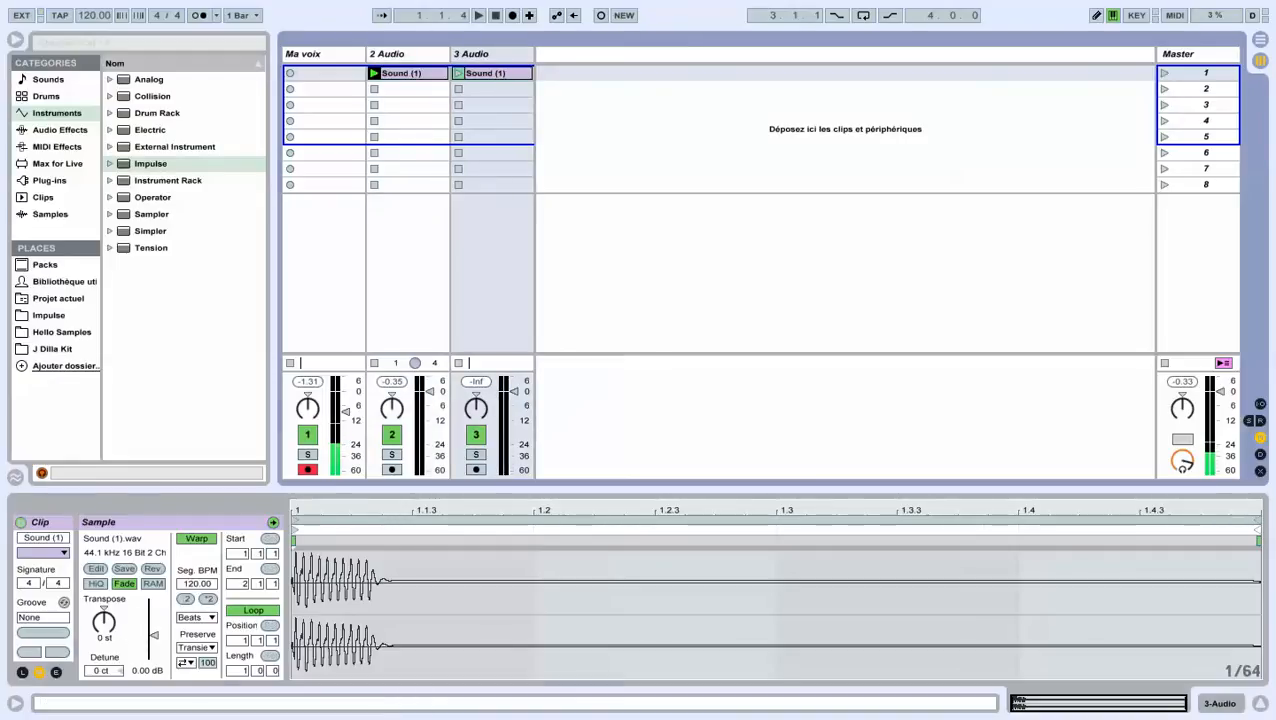
{"action": "left_click_drag", "start_coordinate": [110, 622], "coordinate": [110, 634]}
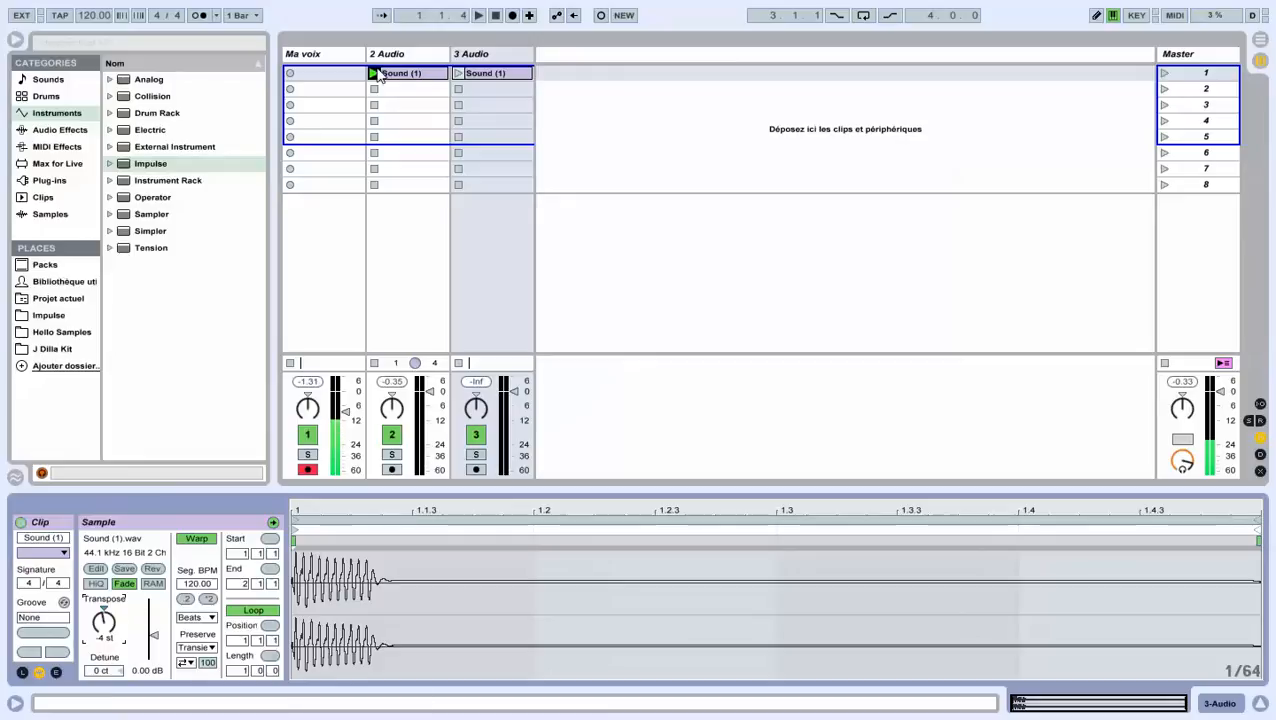
- Play the original and transposed Sound (1) clips to compare their pitch, stop playback, and delete the 3 Audio track
{"action": "left_click", "coordinate": [375, 74]}
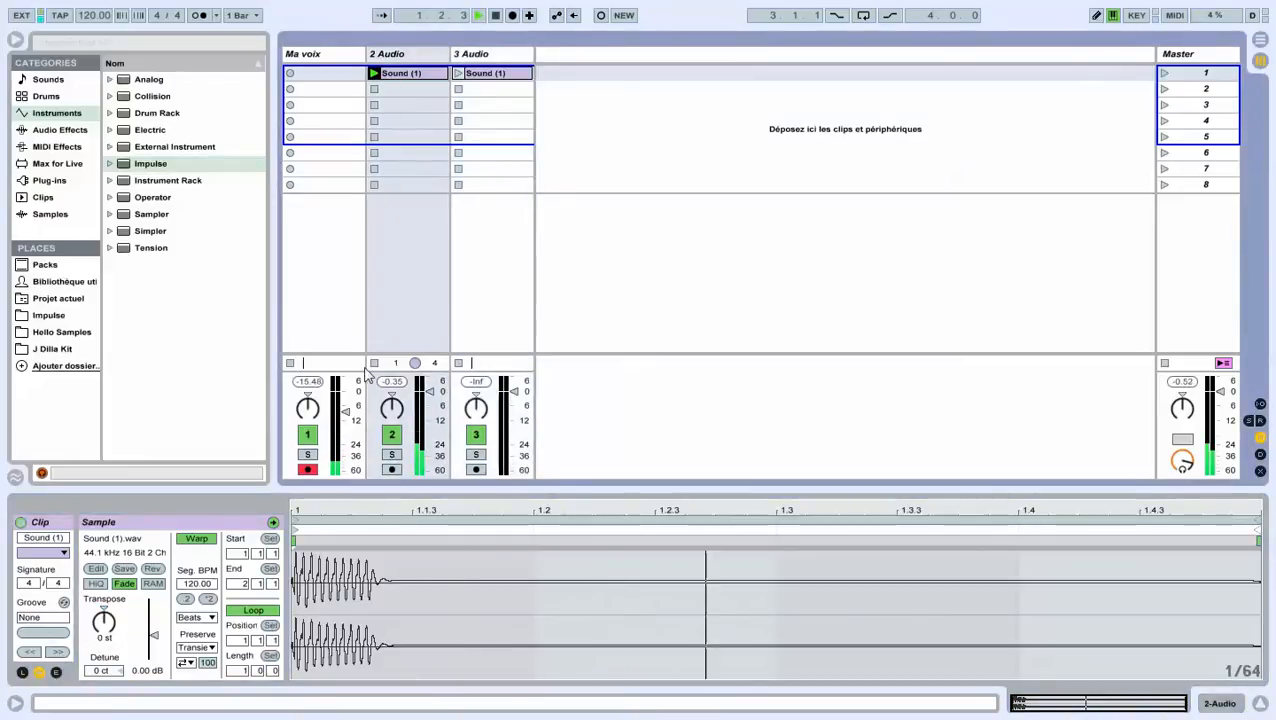
{"action": "left_click", "coordinate": [490, 76]}
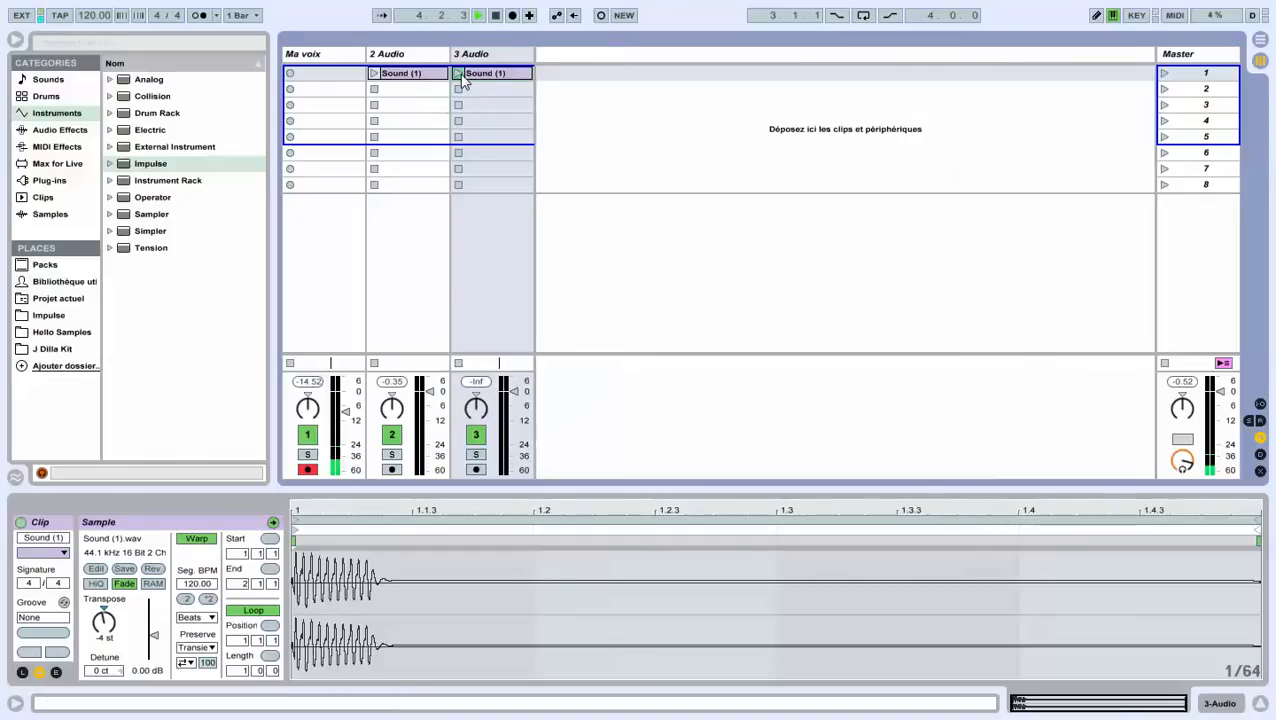
{"action": "left_click", "coordinate": [457, 74]}
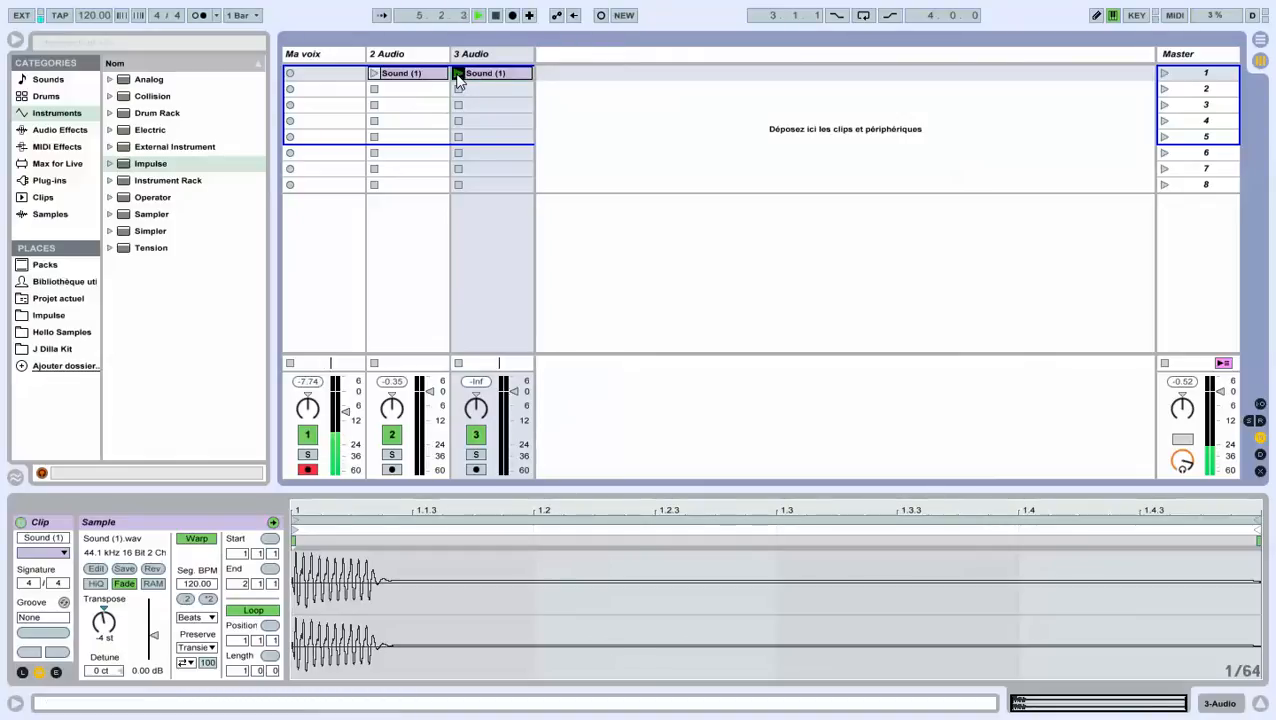
{"action": "left_click", "coordinate": [495, 15]}
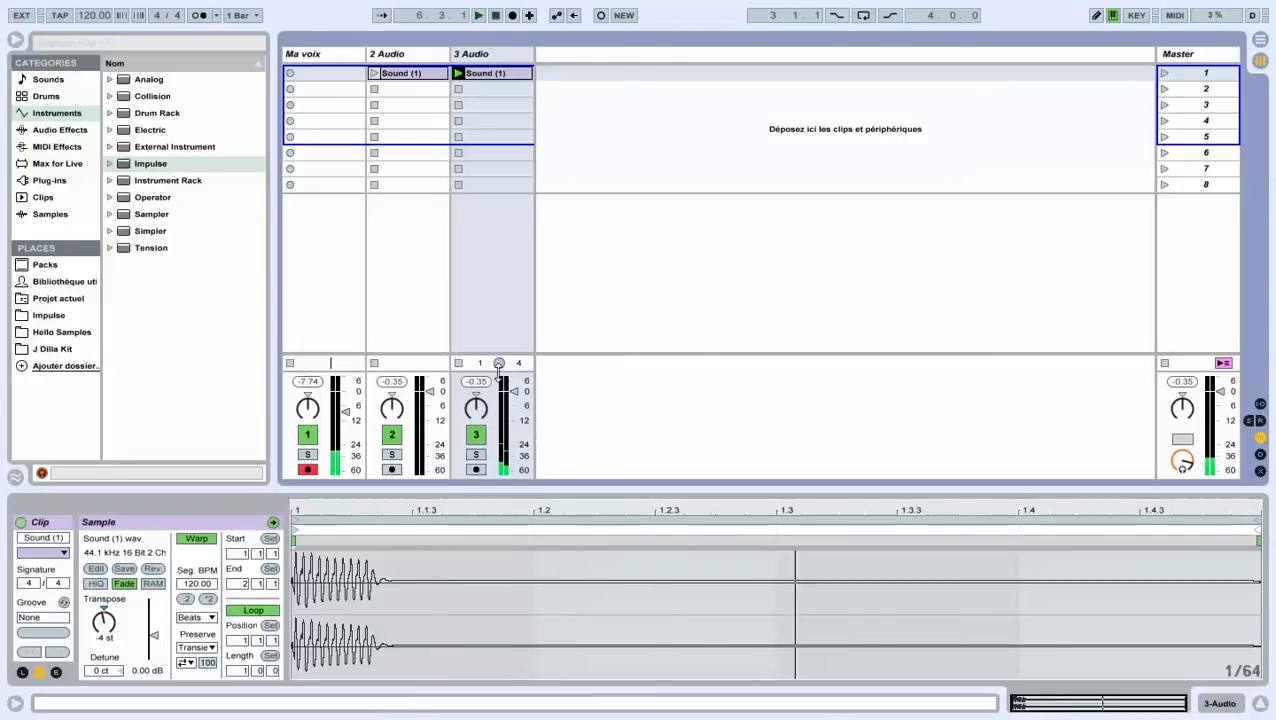
{"action": "left_click", "coordinate": [510, 57]}
{"action": "key", "text": "Delete"}
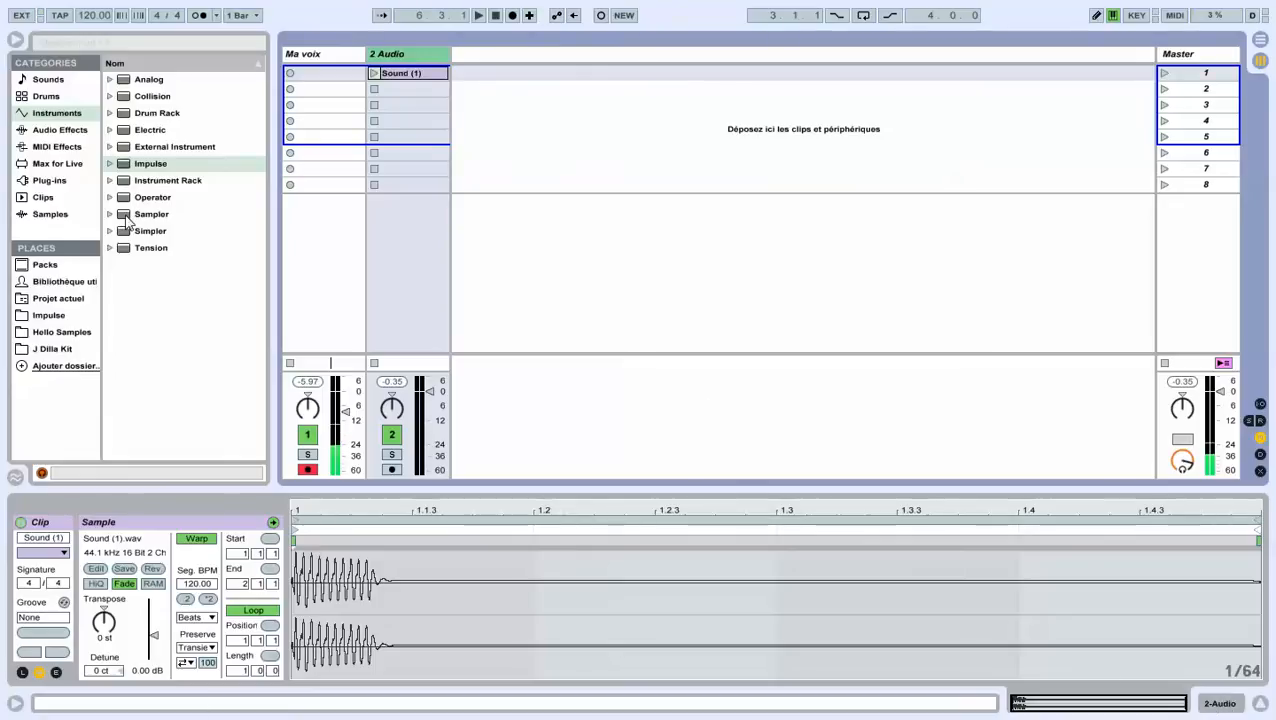
- Create a new track with the Sampler instrument beside 2 Audio and re-arm the Ma voix track for recording
{"action": "mouse_move", "coordinate": [127, 218]}
{"action": "left_mouse_down"}
{"action": "mouse_move", "coordinate": [558, 174]}
{"action": "mouse_move", "coordinate": [200, 197]}
{"action": "mouse_move", "coordinate": [149, 216]}
{"action": "left_mouse_up"}
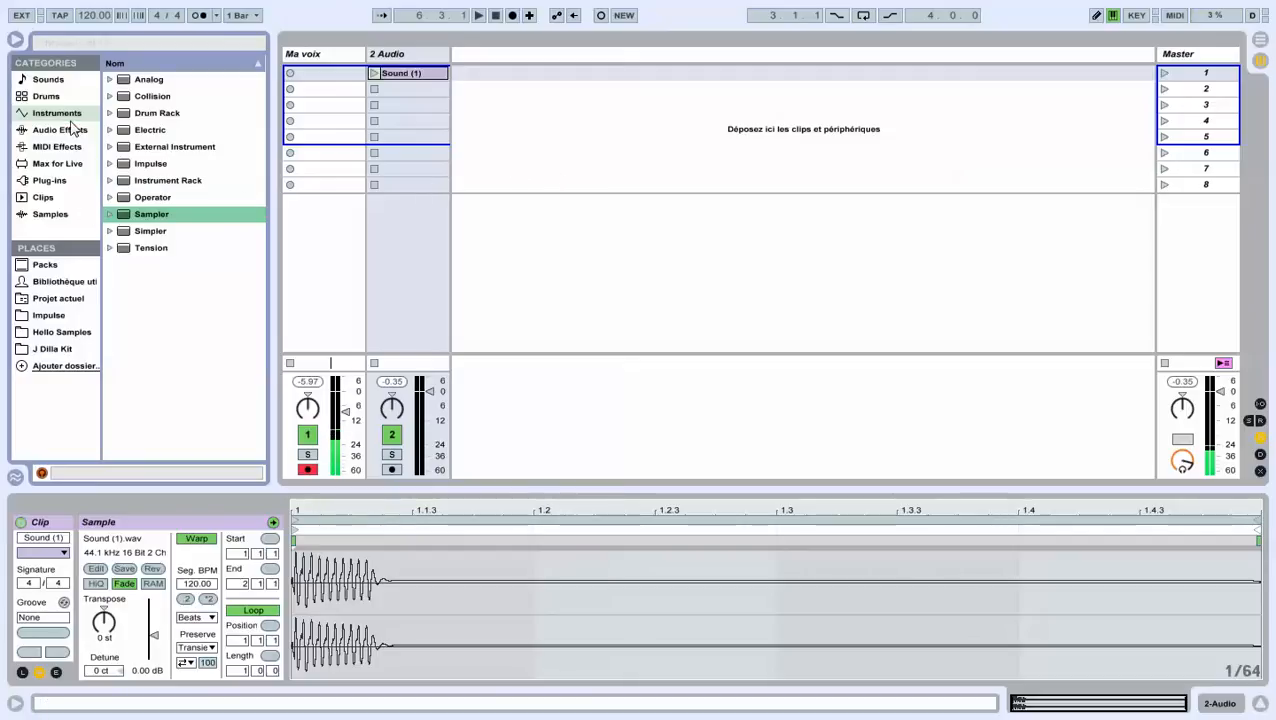
{"action": "left_click", "coordinate": [71, 120]}
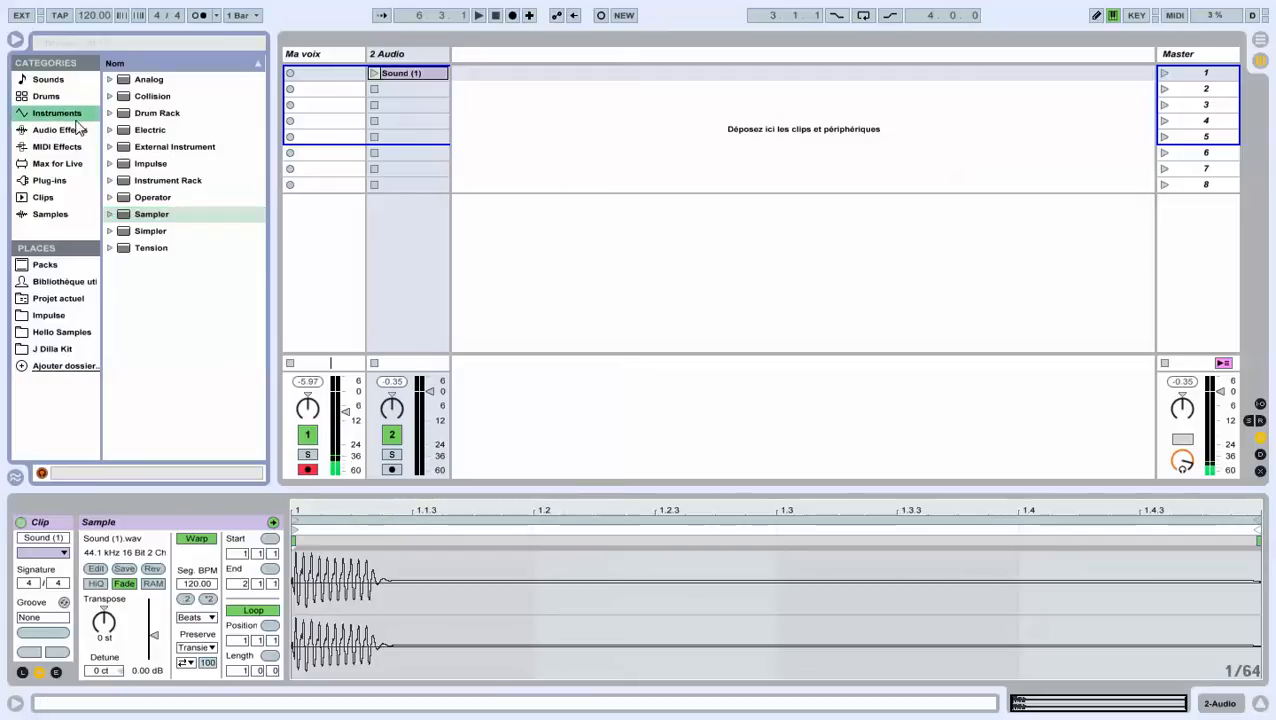
{"action": "left_click", "coordinate": [180, 212]}
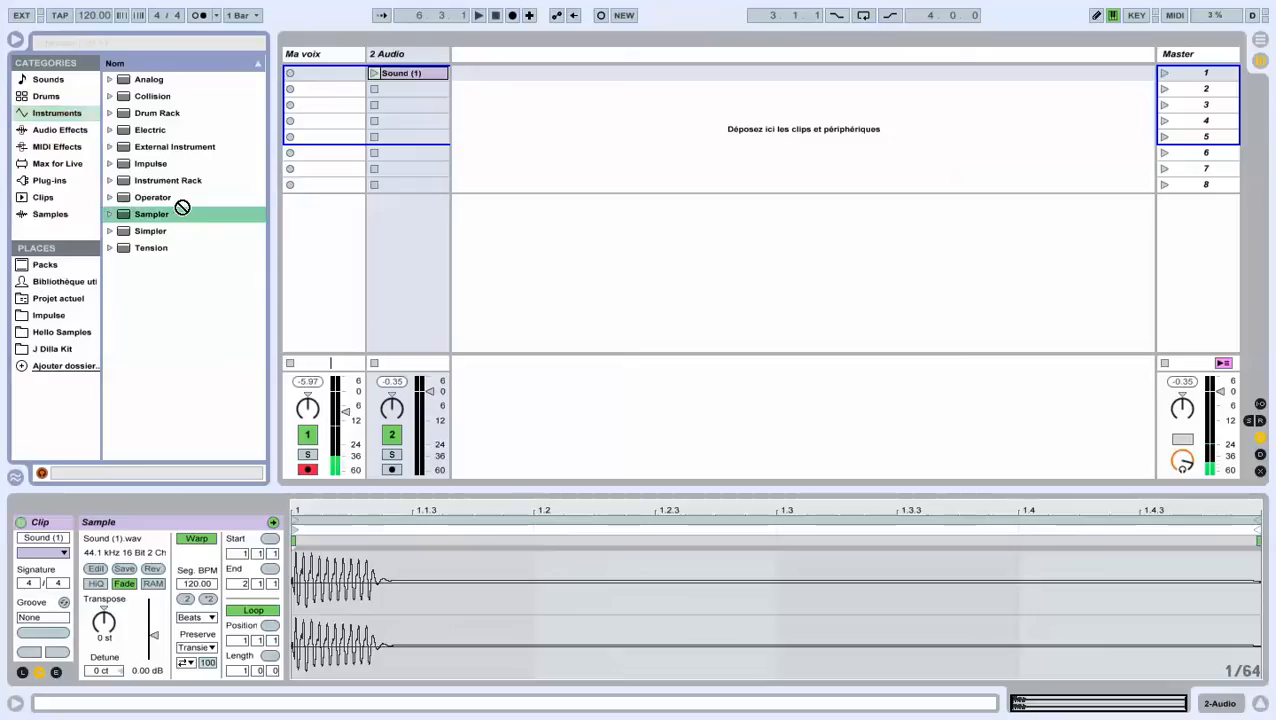
{"action": "left_click_drag", "start_coordinate": [182, 207], "coordinate": [481, 156]}
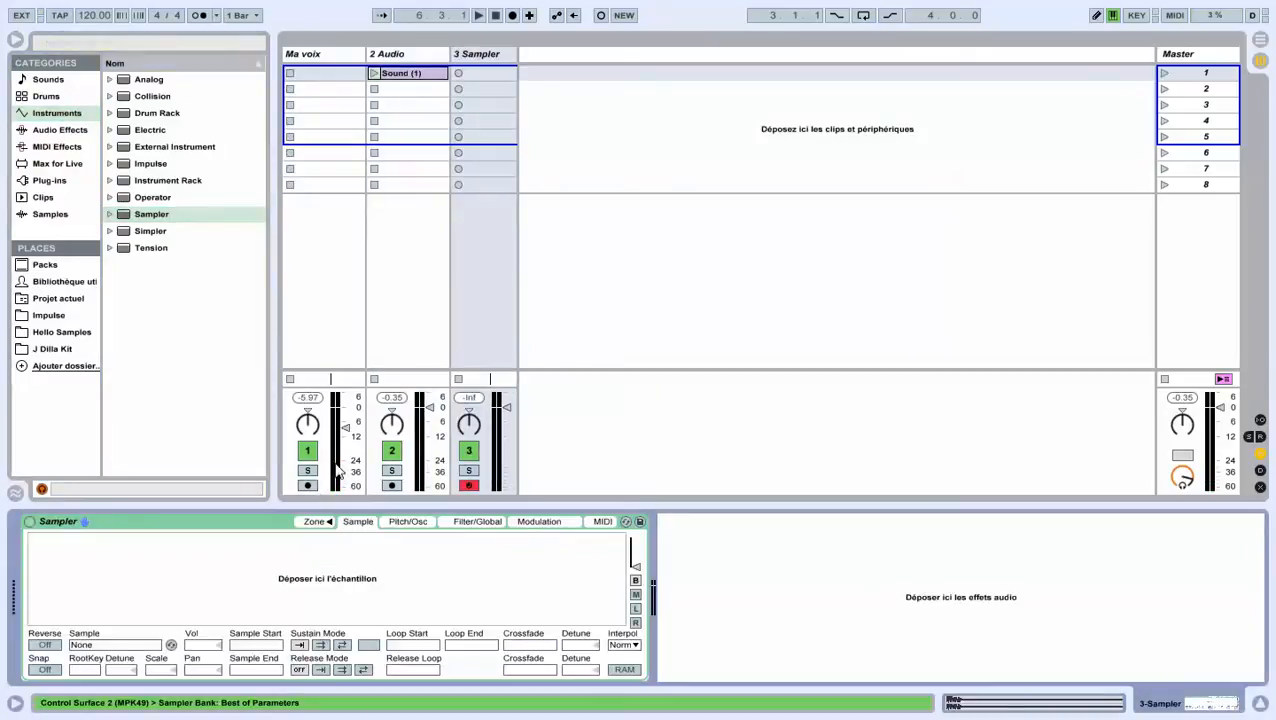
{"action": "left_click", "coordinate": [308, 485]}
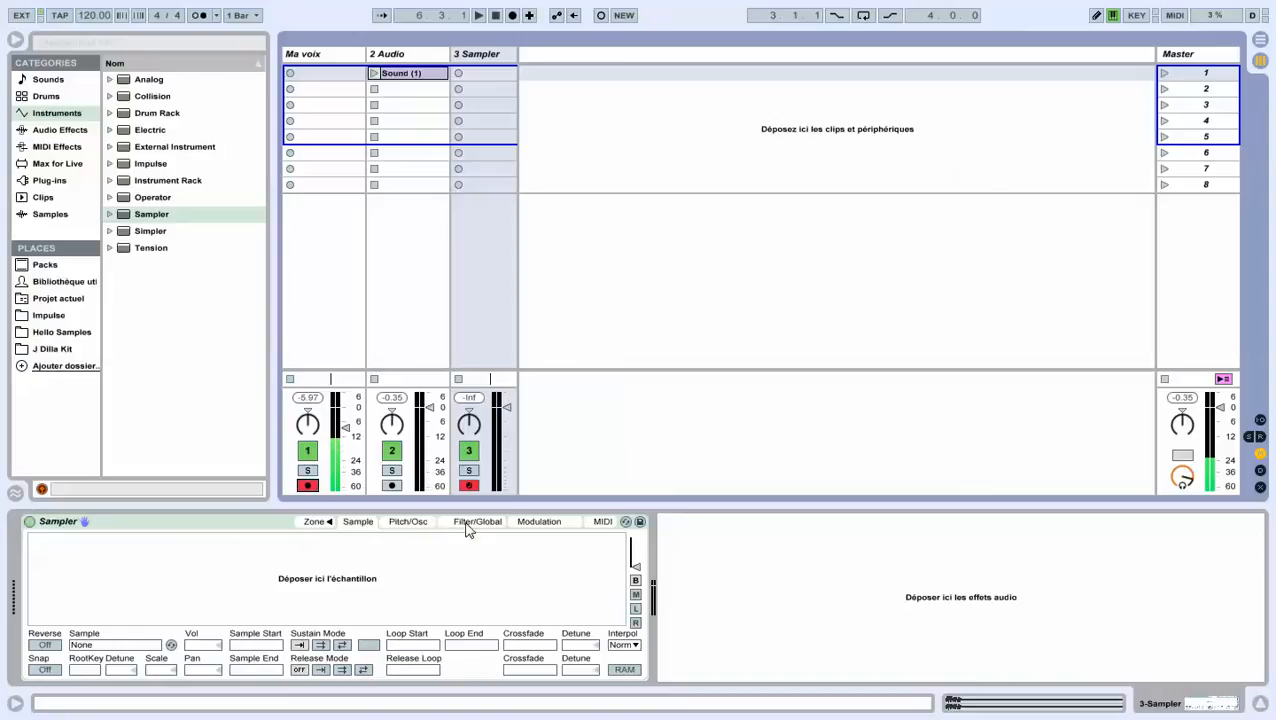
- Look through Sampler's Pitch/Osc, Filter/Global, Modulation, Sample and Zone settings, ending on the Sample settings
{"action": "left_click", "coordinate": [418, 524]}
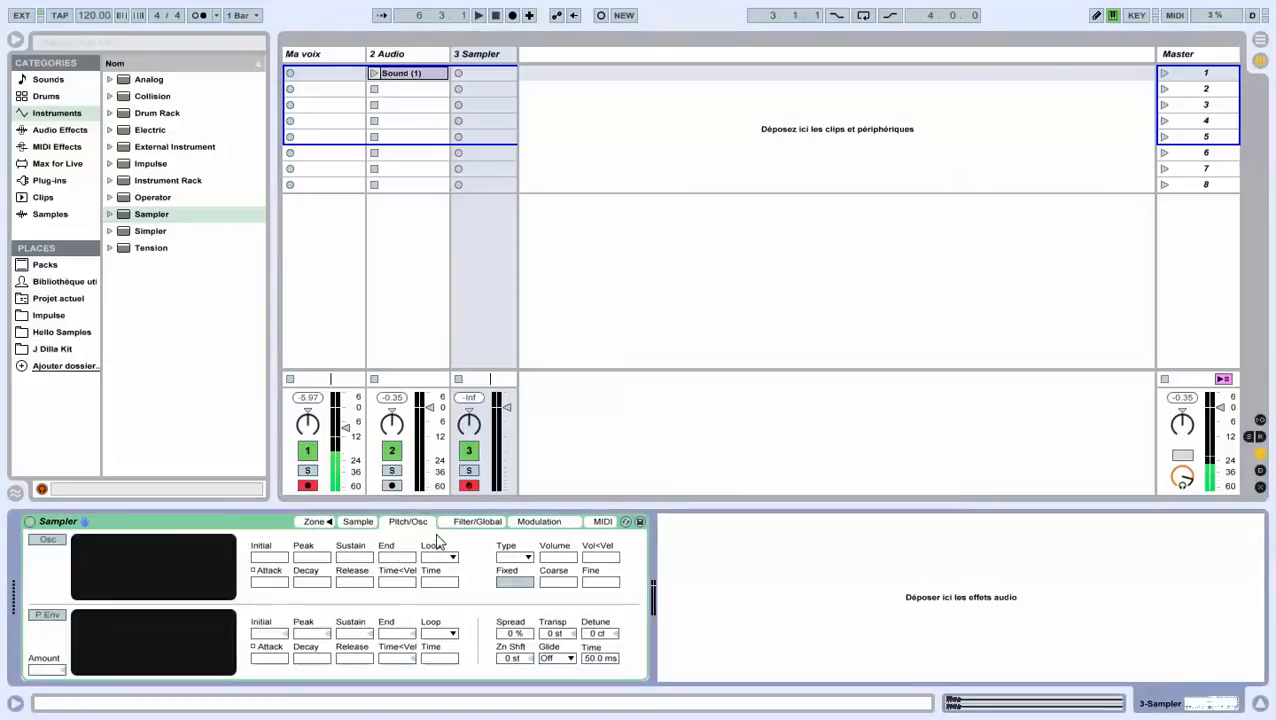
{"action": "left_click", "coordinate": [467, 528]}
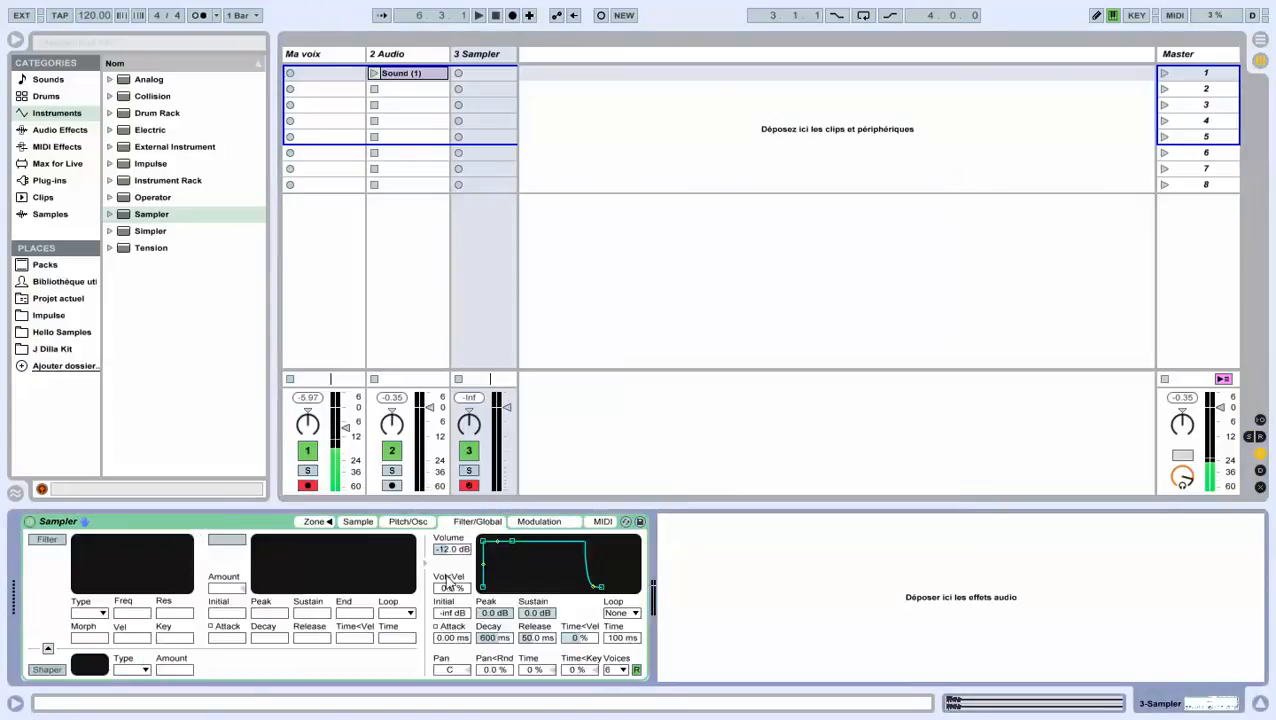
{"action": "left_click", "coordinate": [539, 521]}
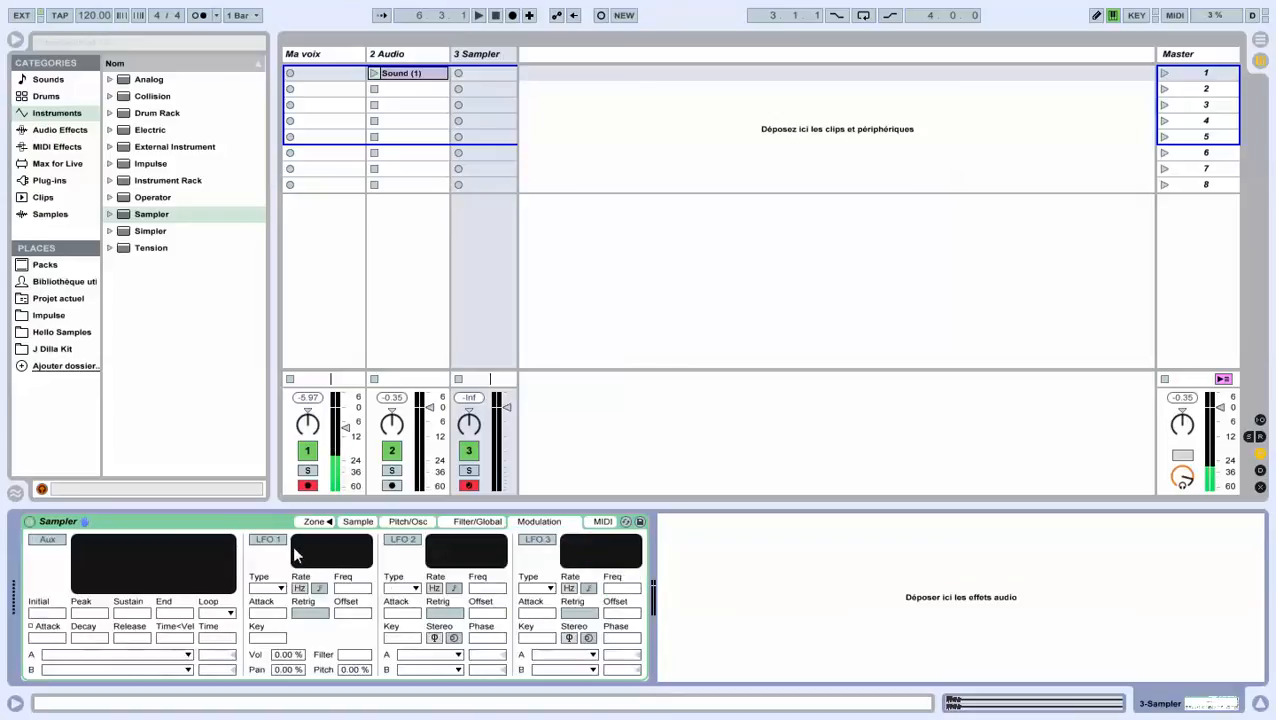
{"action": "left_click", "coordinate": [358, 521]}
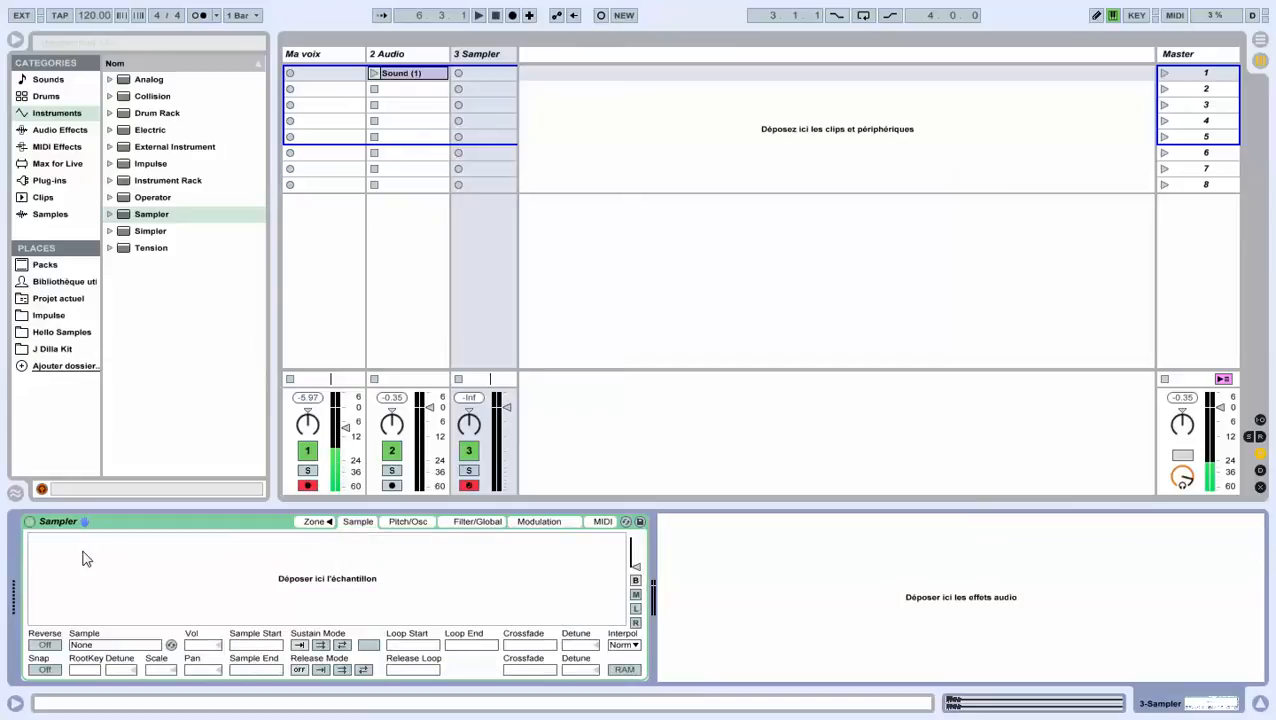
{"action": "left_click", "coordinate": [420, 527]}
{"action": "left_click", "coordinate": [482, 528]}
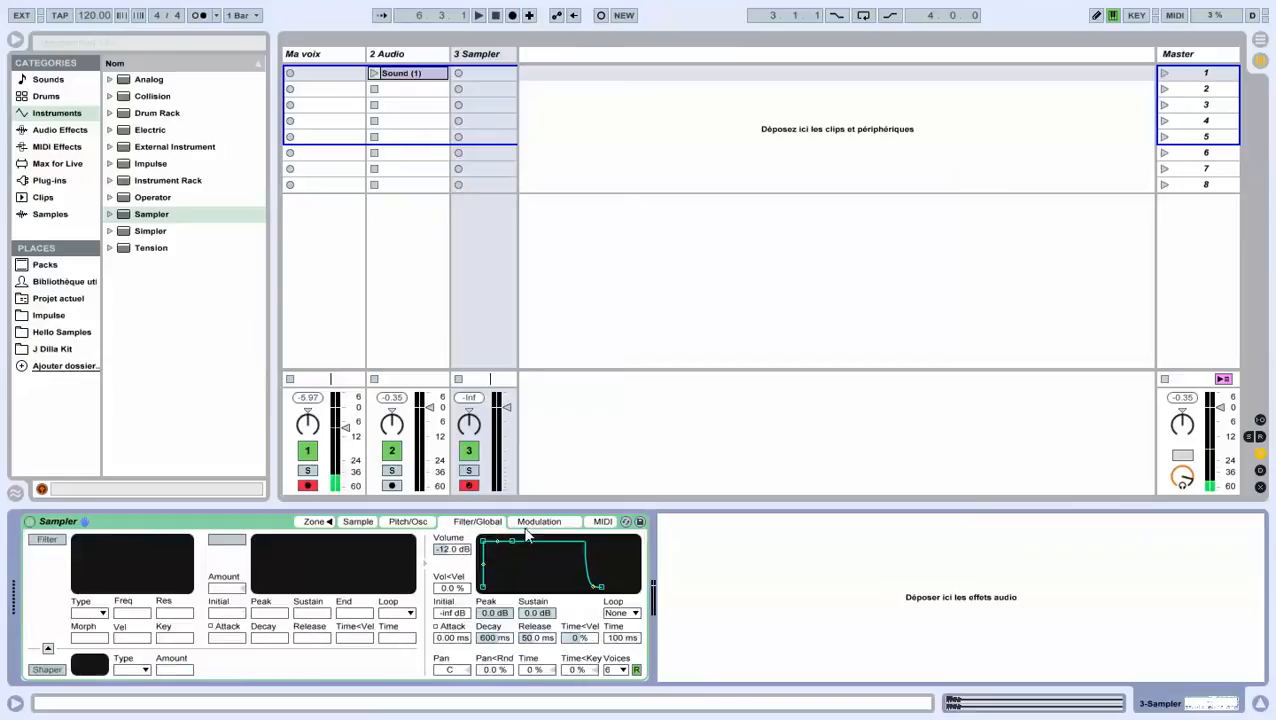
{"action": "left_click", "coordinate": [530, 532]}
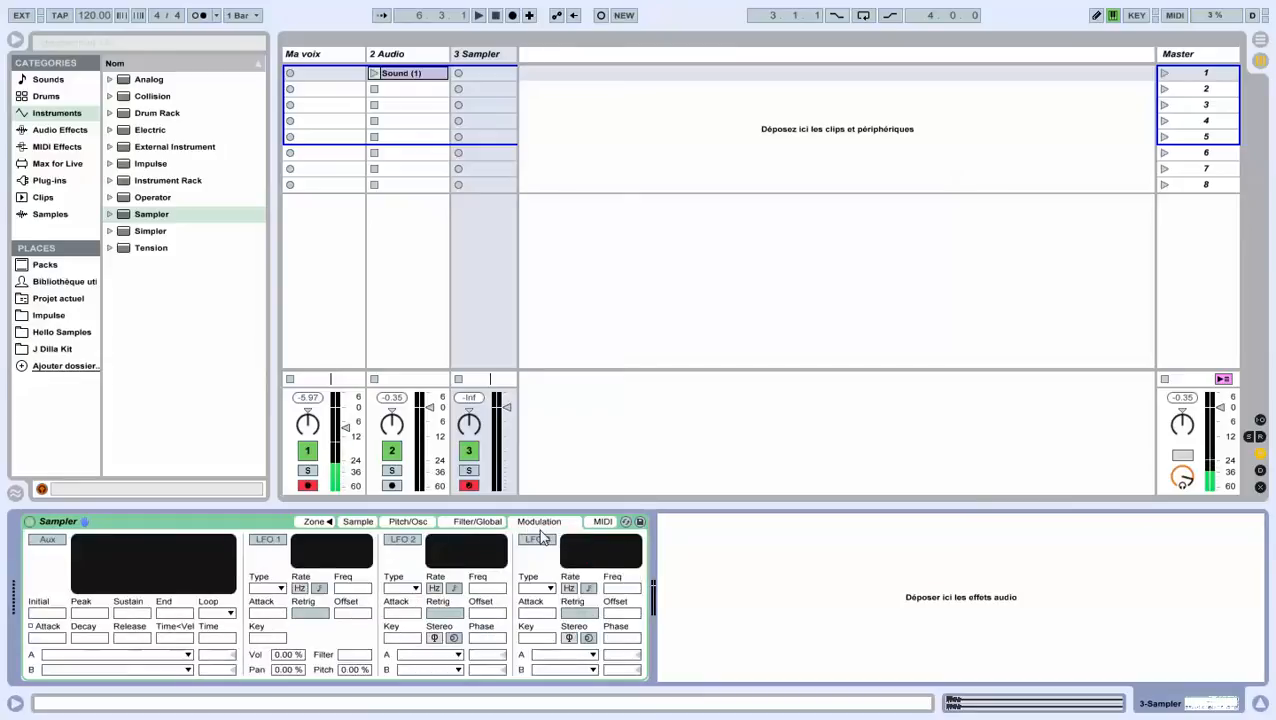
{"action": "left_click", "coordinate": [370, 526]}
{"action": "left_click", "coordinate": [325, 523]}
{"action": "left_click", "coordinate": [325, 523]}
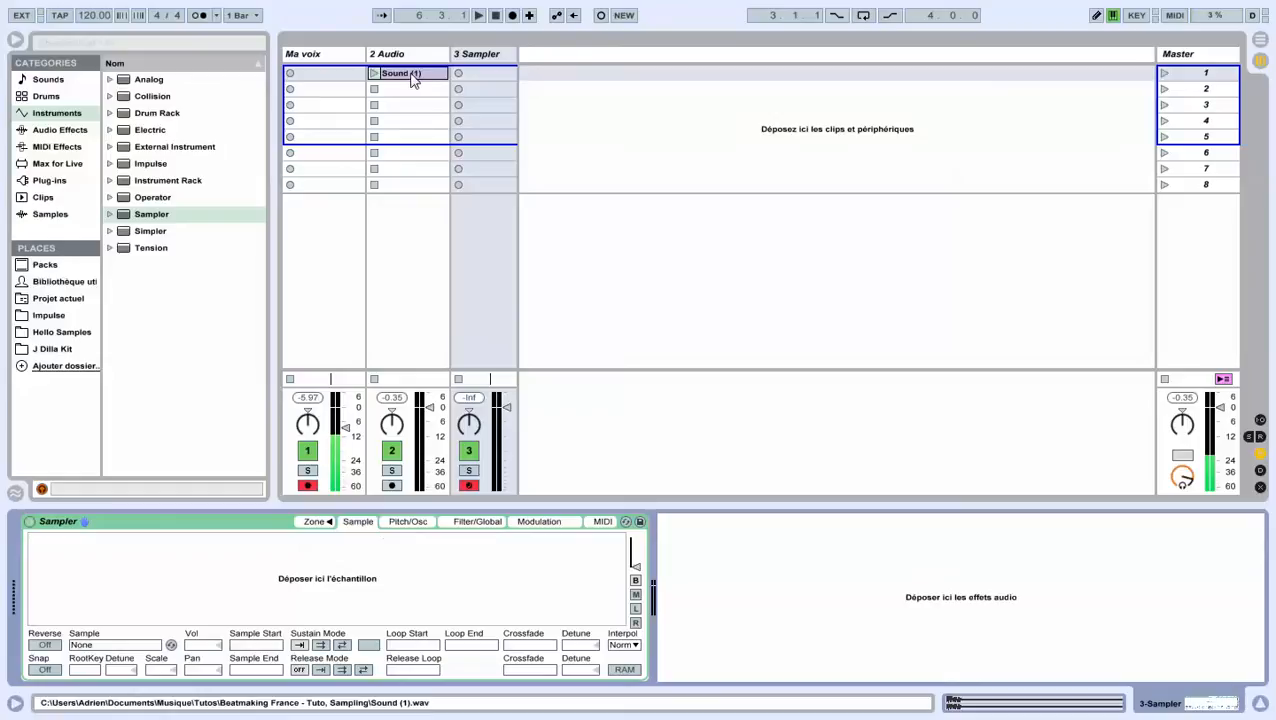
- Load the Sound (1) clip from track 2 Audio into Sampler and set its Sustain Mode to back-and-forth looping
{"action": "left_click_drag", "start_coordinate": [412, 80], "coordinate": [421, 576]}
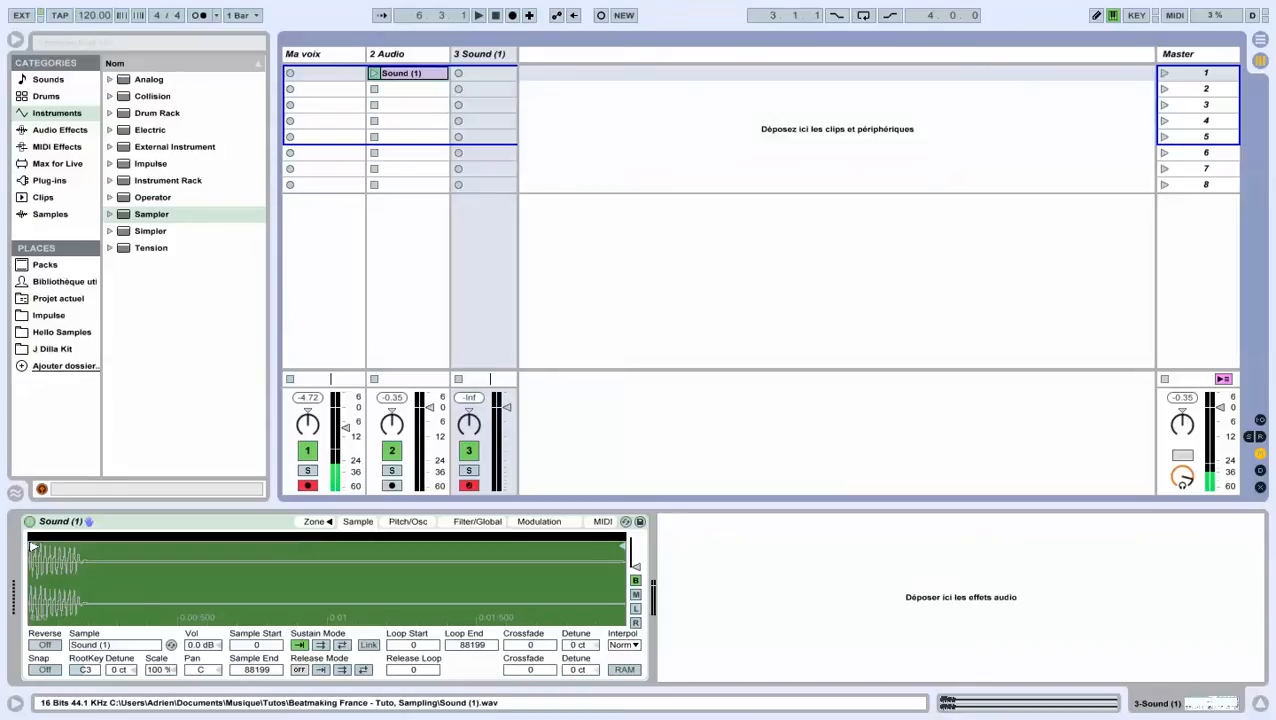
{"action": "mouse_move", "coordinate": [33, 548]}
{"action": "left_mouse_down"}
{"action": "mouse_move", "coordinate": [74, 551]}
{"action": "mouse_move", "coordinate": [27, 551]}
{"action": "left_mouse_up"}
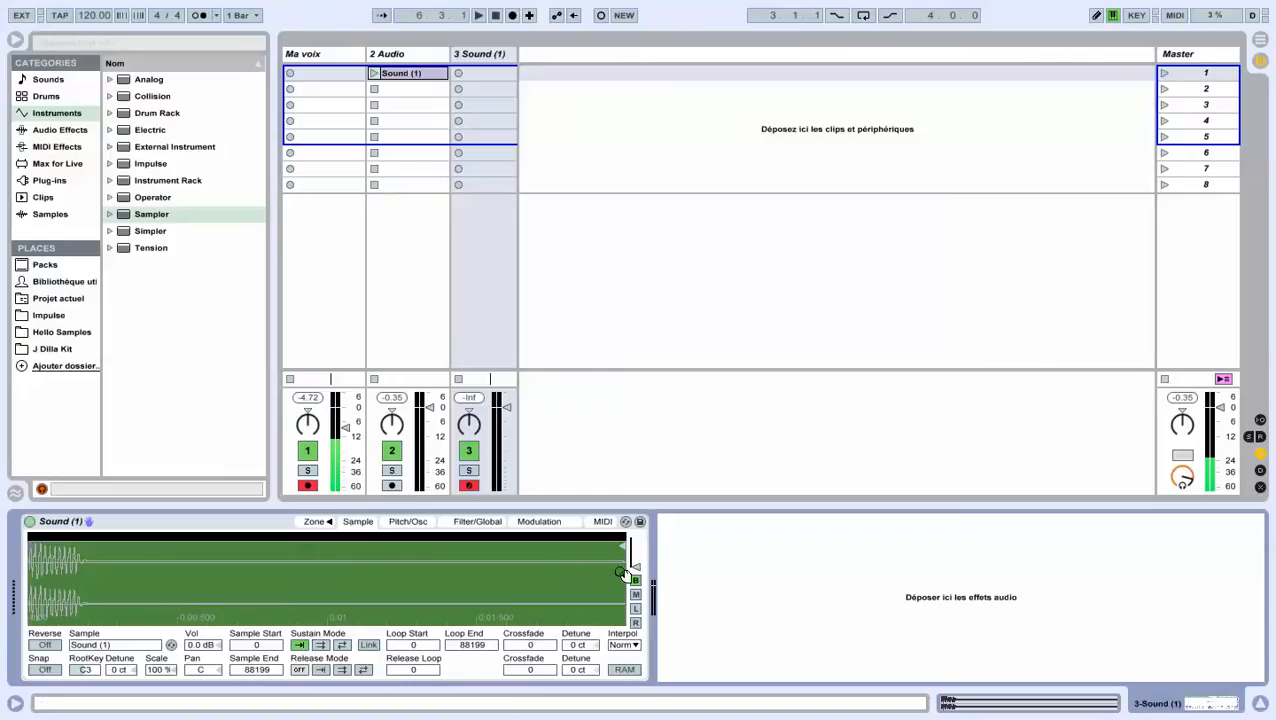
{"action": "left_click", "coordinate": [320, 645]}
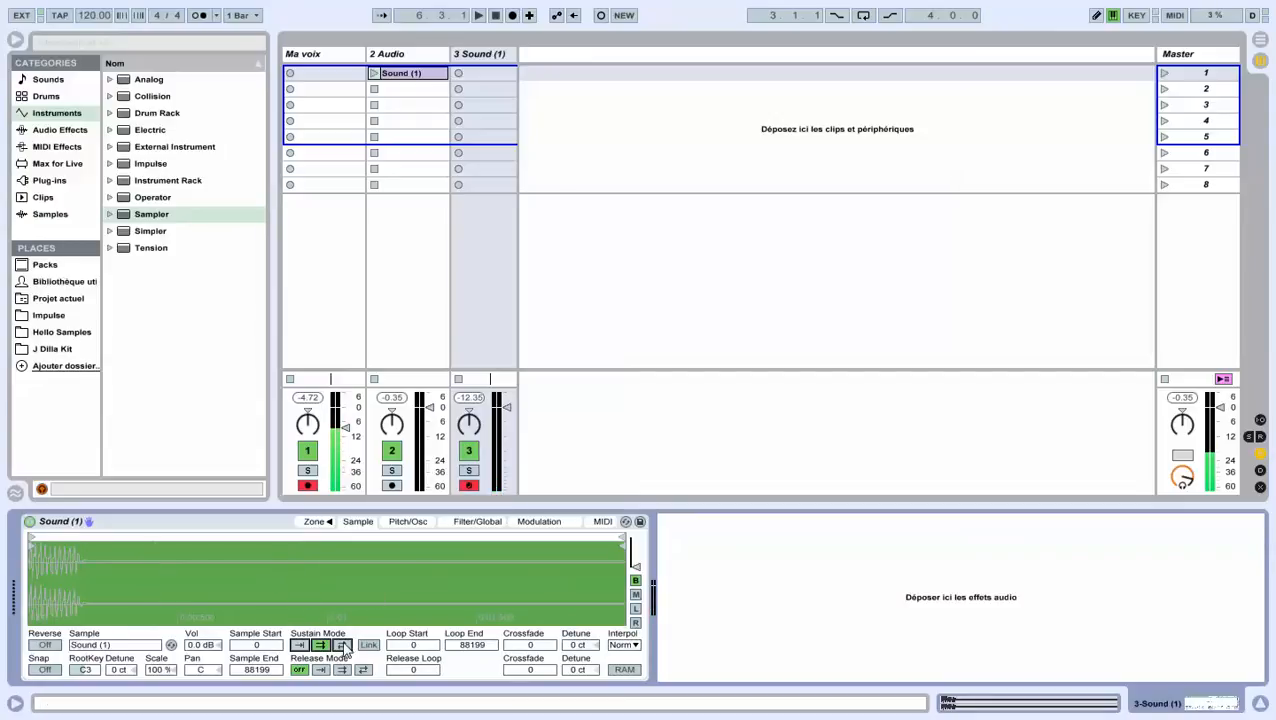
{"action": "left_click", "coordinate": [342, 646]}
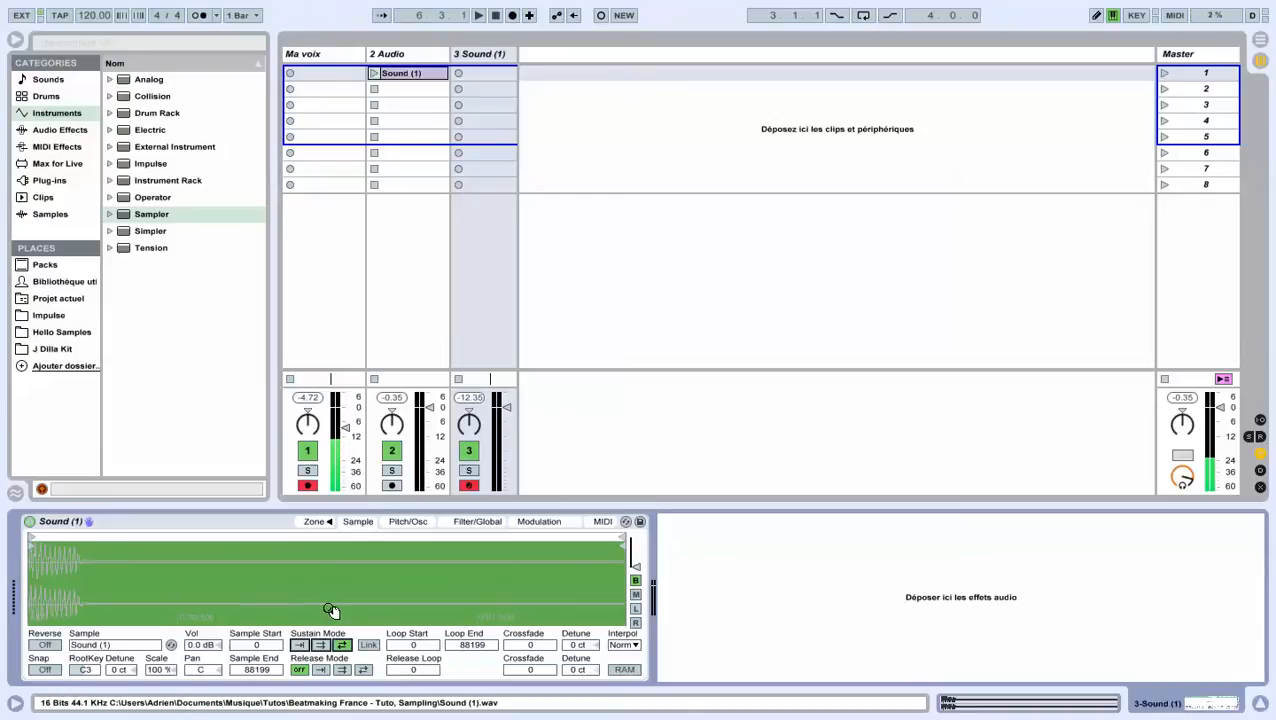
- Set Sampler's Sustain Mode to play without looping and try out the Release Mode options
{"action": "left_click", "coordinate": [299, 645]}
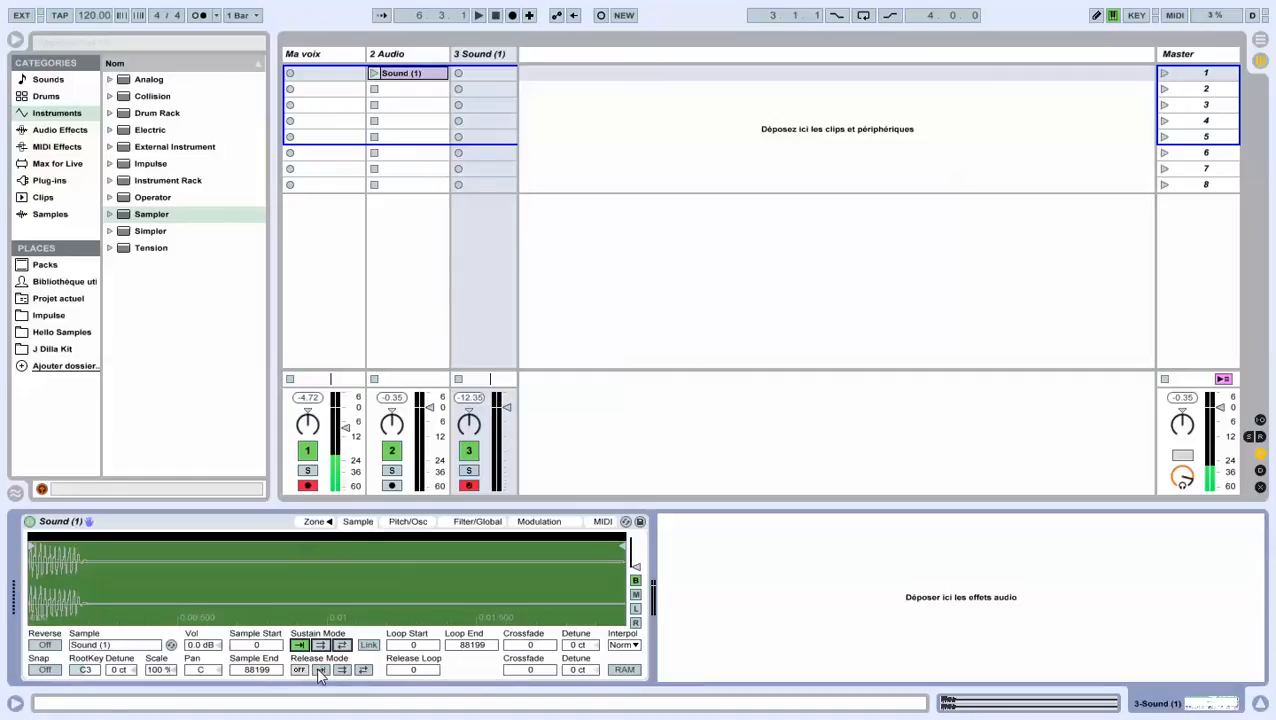
{"action": "left_click", "coordinate": [320, 670]}
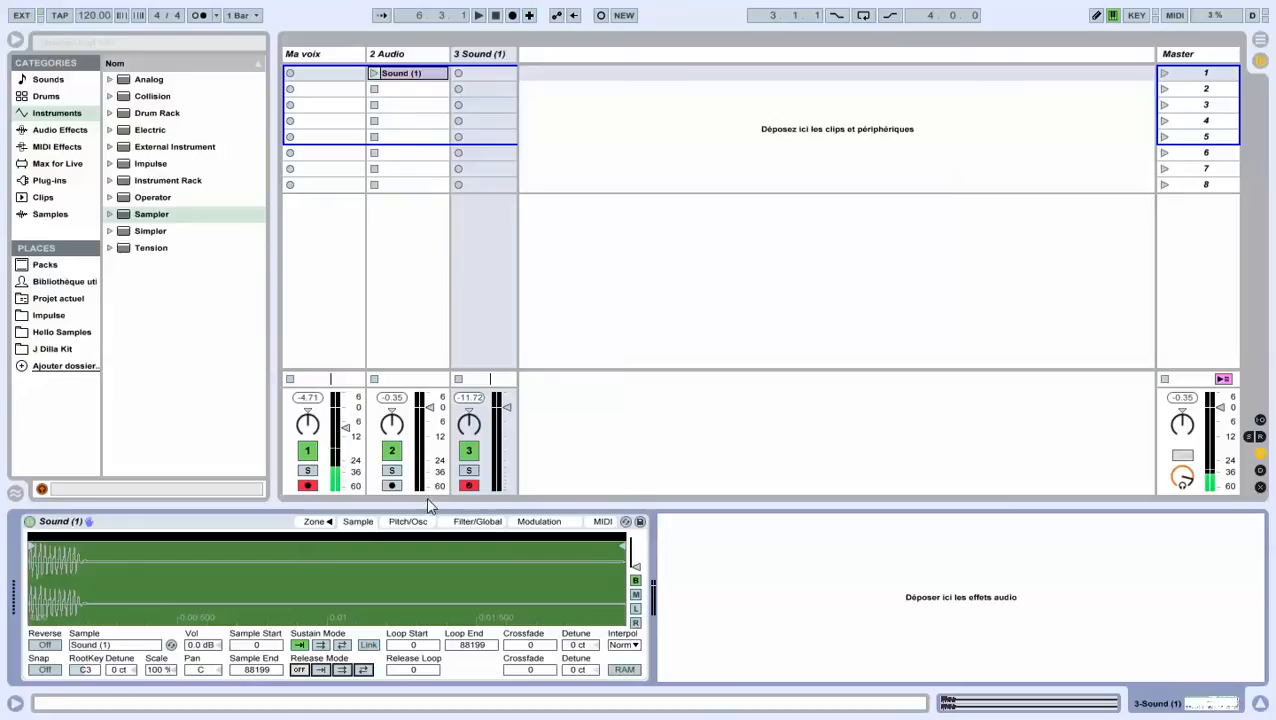
- Show Sampler's zone editor and limit the Sound (1) key zone to the octave from C3 to about C4
{"action": "left_click", "coordinate": [327, 521]}
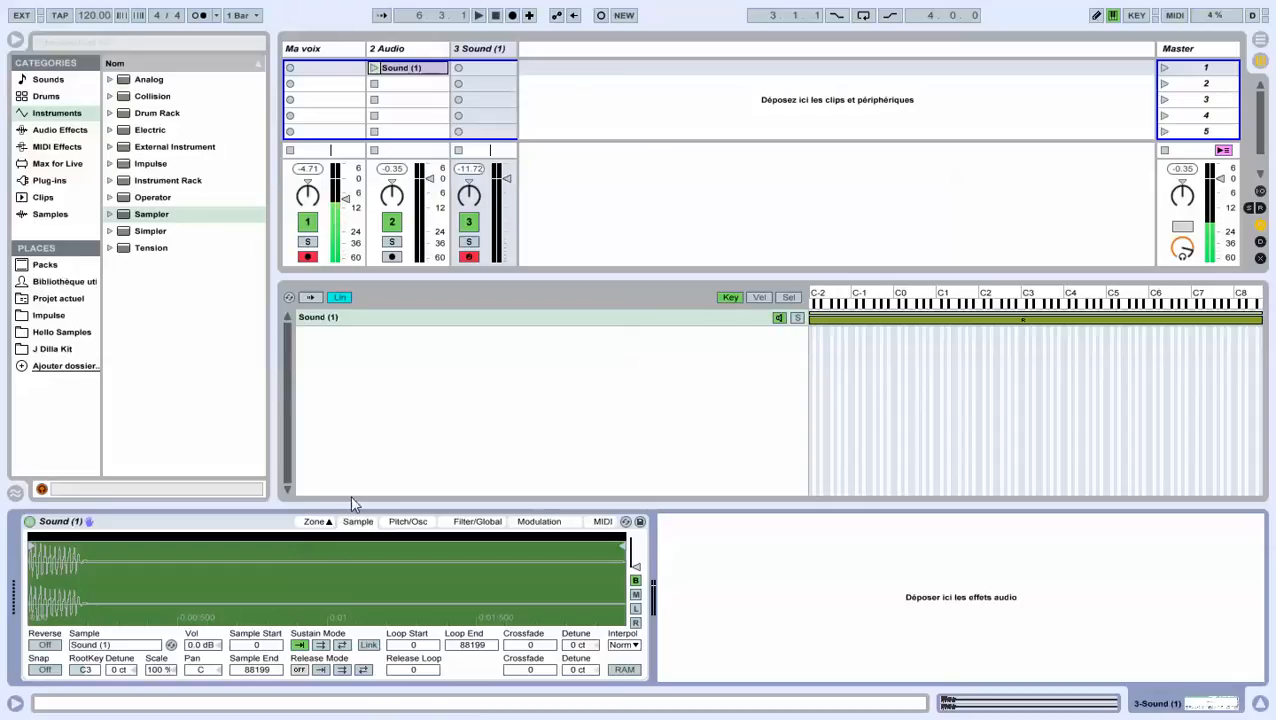
{"action": "left_click", "coordinate": [318, 324]}
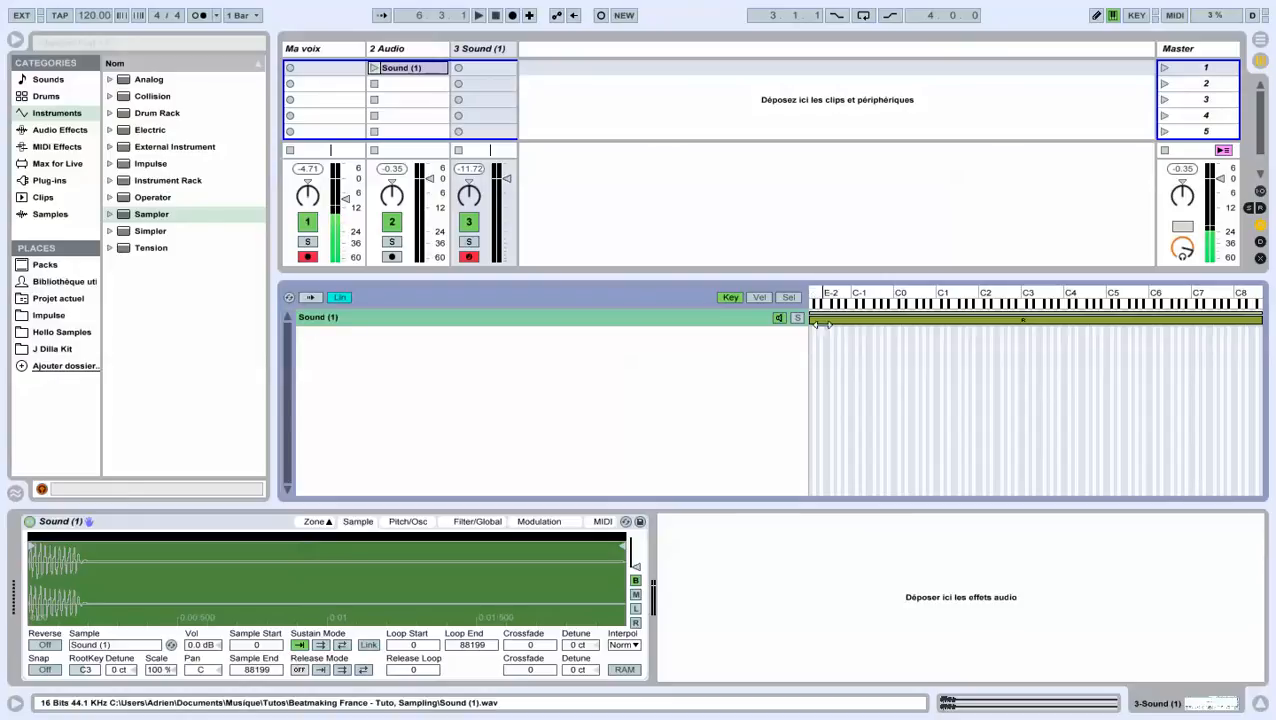
{"action": "left_click_drag", "start_coordinate": [812, 318], "coordinate": [1023, 320]}
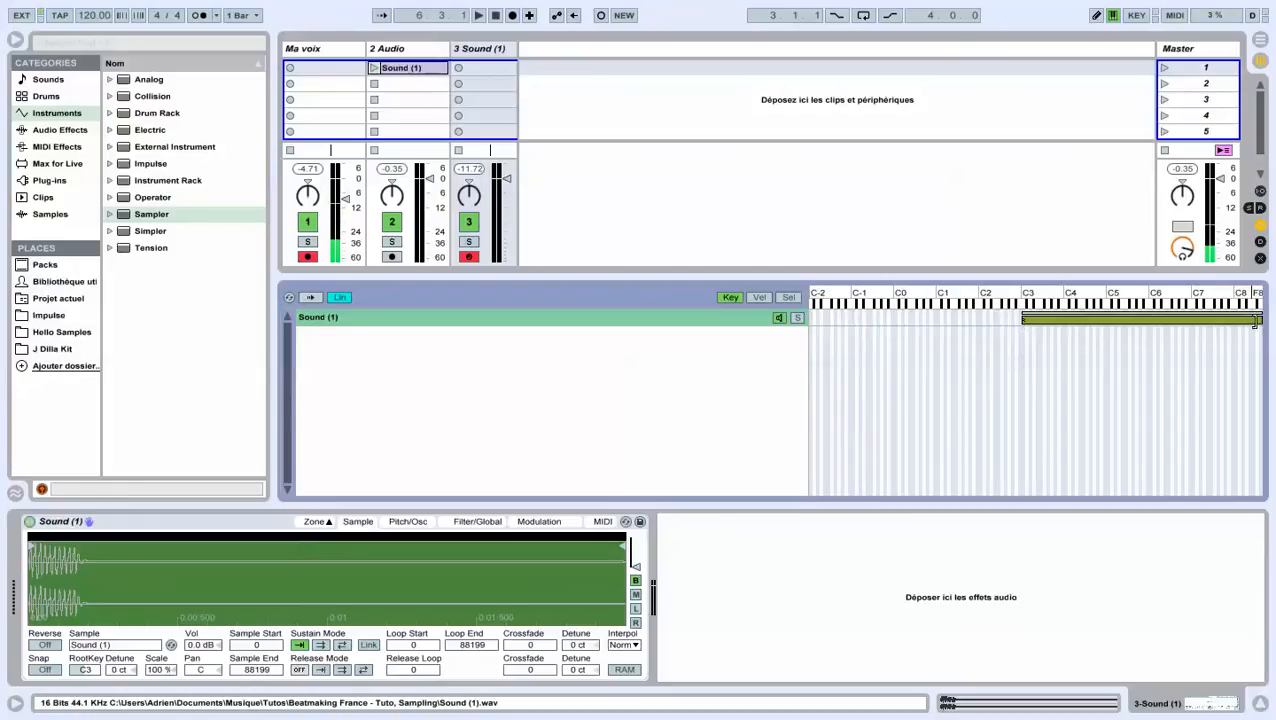
{"action": "left_click_drag", "start_coordinate": [1258, 319], "coordinate": [1060, 340]}
- Duplicate the Sound (1) zone, move the copy's key range down to the C2 octave, and set its root key to C2
{"action": "right_click", "coordinate": [516, 320]}
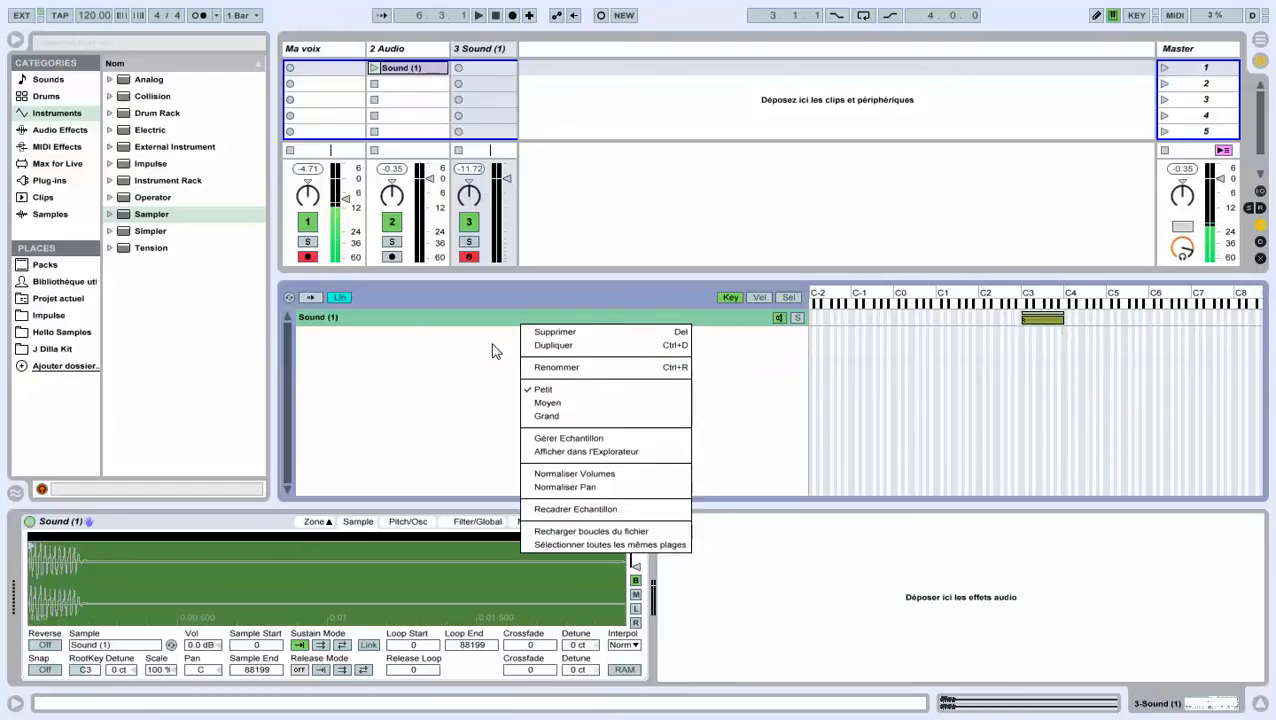
{"action": "right_click", "coordinate": [406, 319]}
{"action": "left_click", "coordinate": [440, 338]}
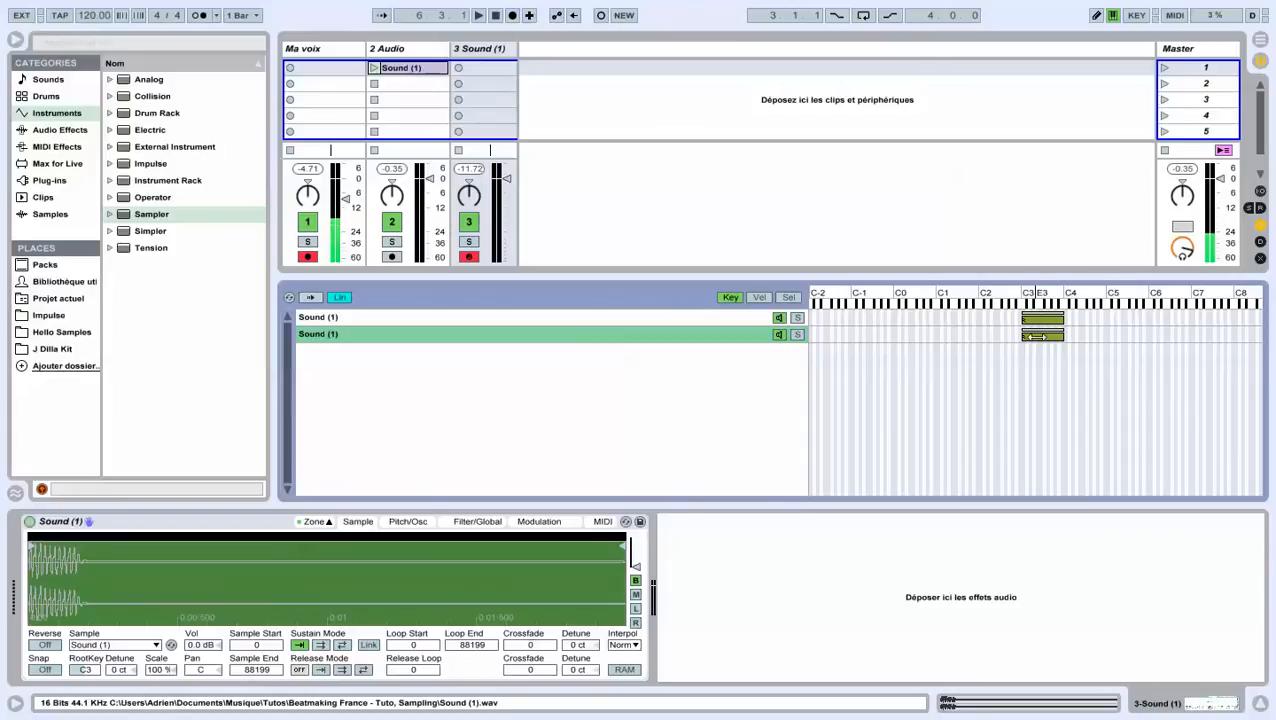
{"action": "left_click_drag", "start_coordinate": [1036, 336], "coordinate": [1004, 344]}
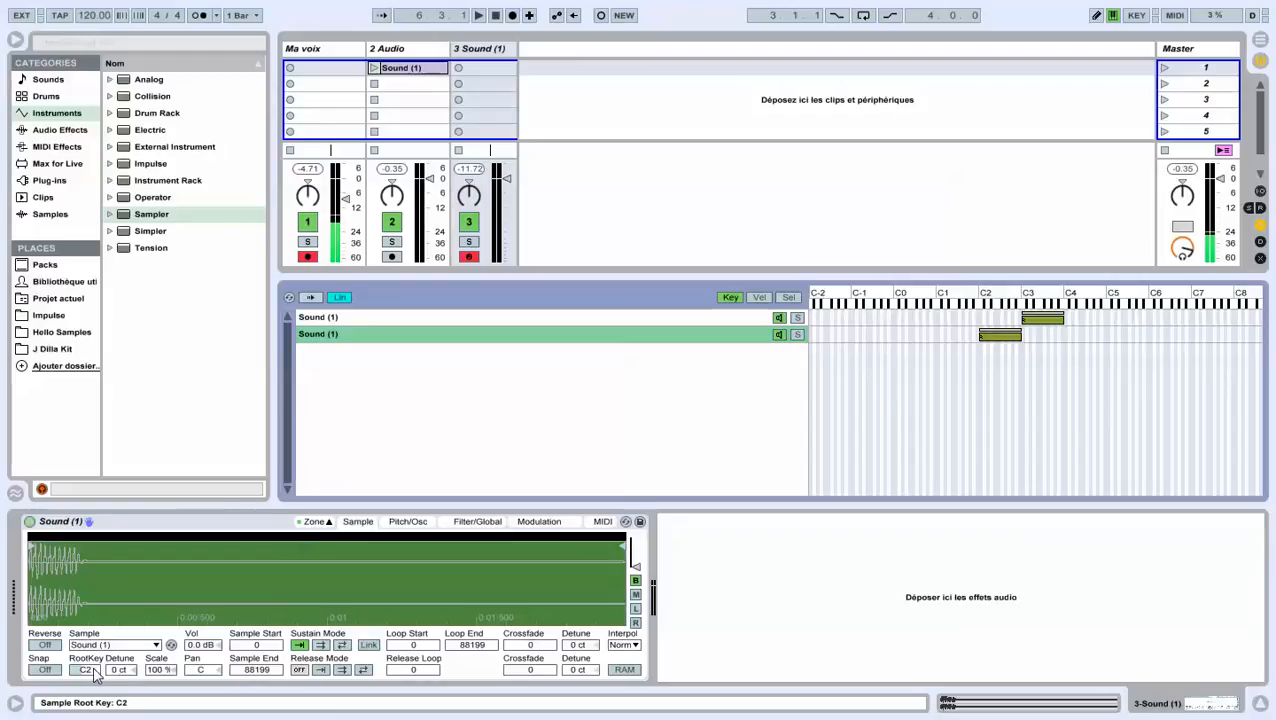
{"action": "mouse_move", "coordinate": [90, 677]}
{"action": "left_mouse_down"}
{"action": "mouse_move", "coordinate": [90, 655]}
{"action": "mouse_move", "coordinate": [88, 678]}
{"action": "left_mouse_up"}
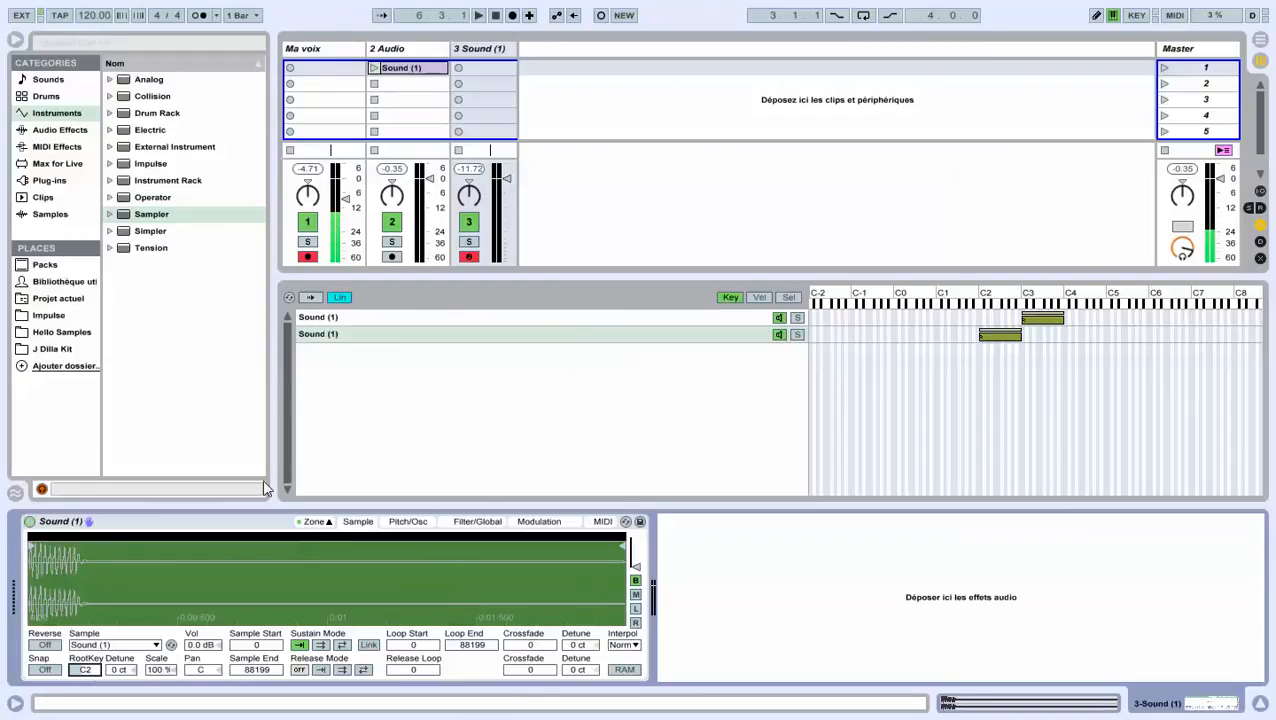
- Hide the zone editor, delete the Sampler device, and remove the 3 MIDI and 2 Audio tracks
{"action": "left_click", "coordinate": [314, 522]}
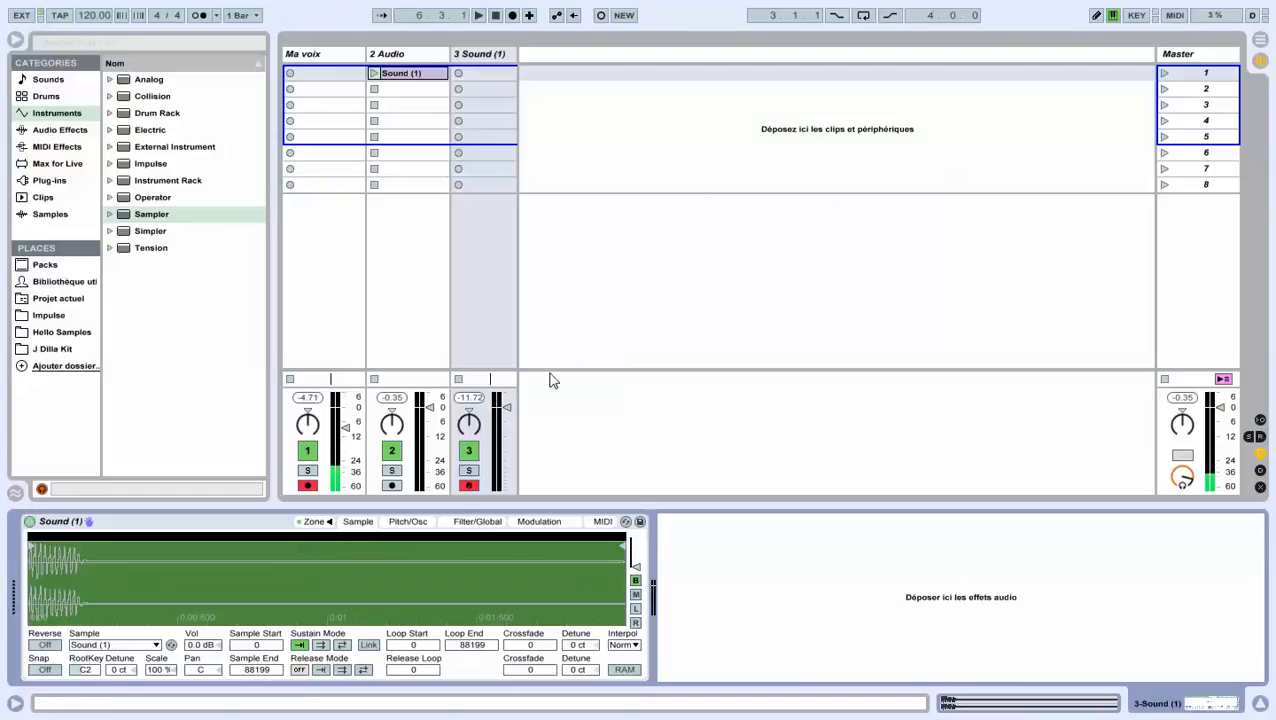
{"action": "left_click", "coordinate": [238, 537]}
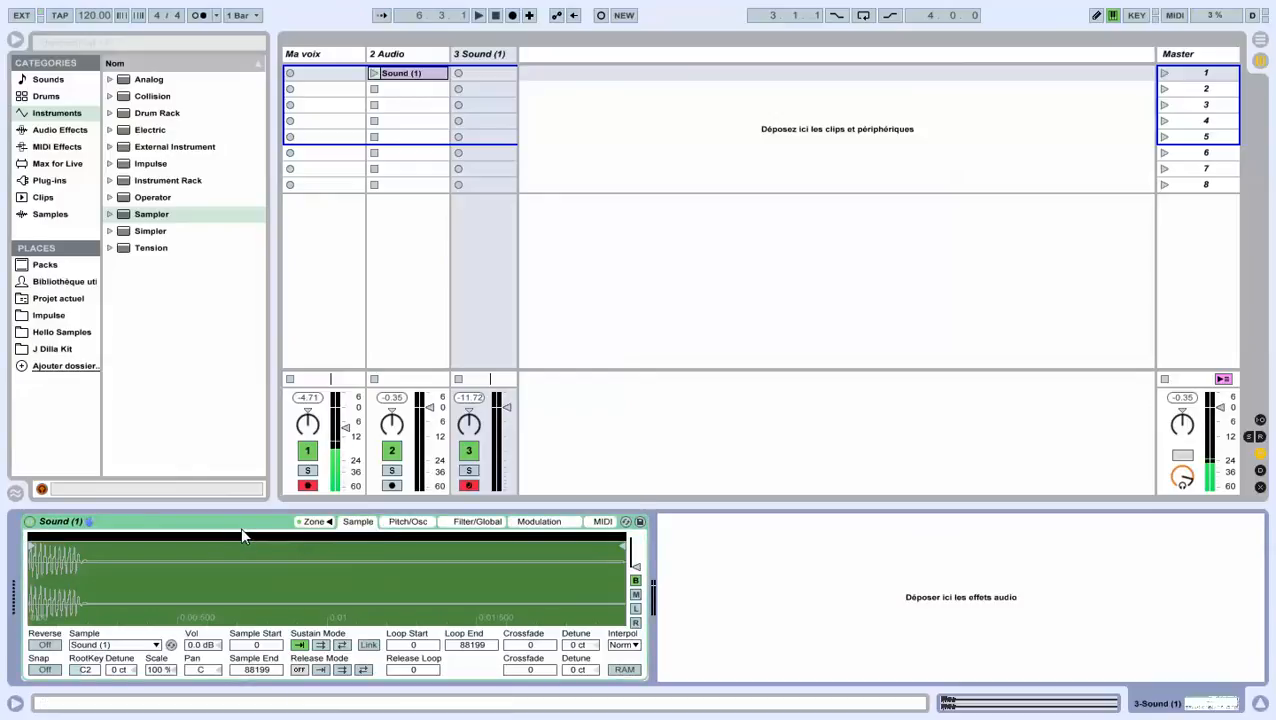
{"action": "key", "text": "Delete"}
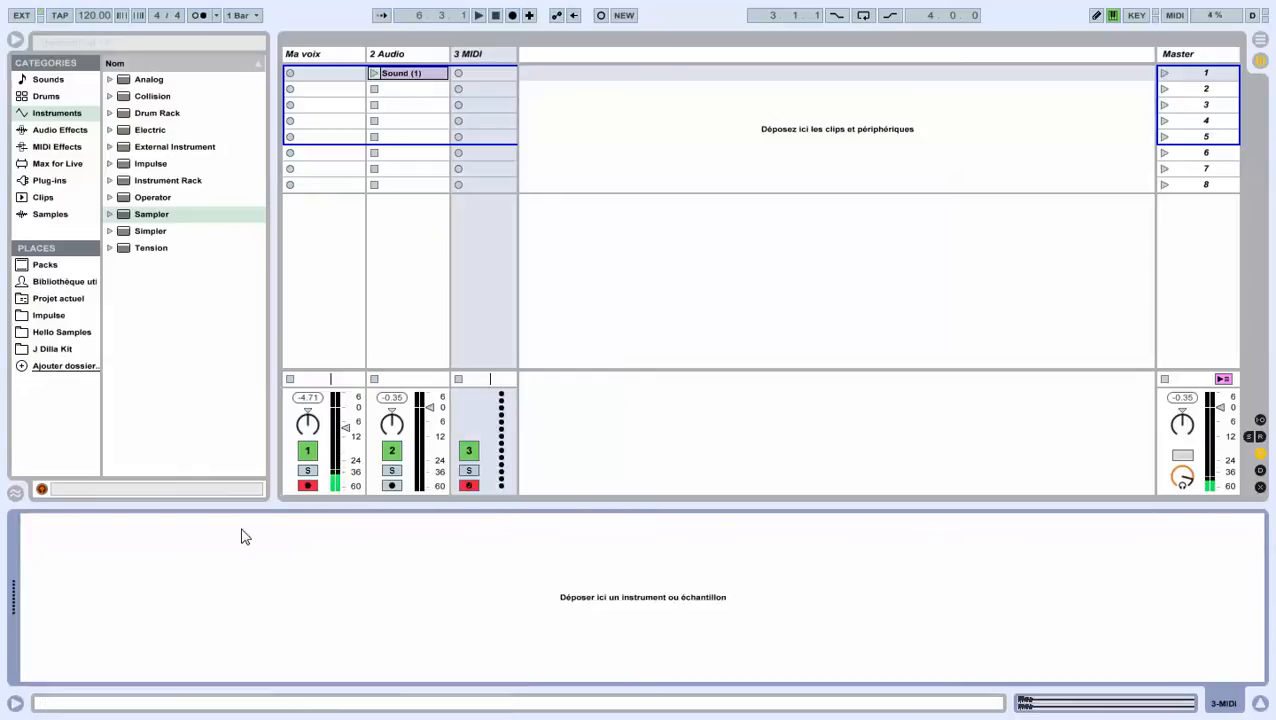
{"action": "left_click", "coordinate": [488, 57]}
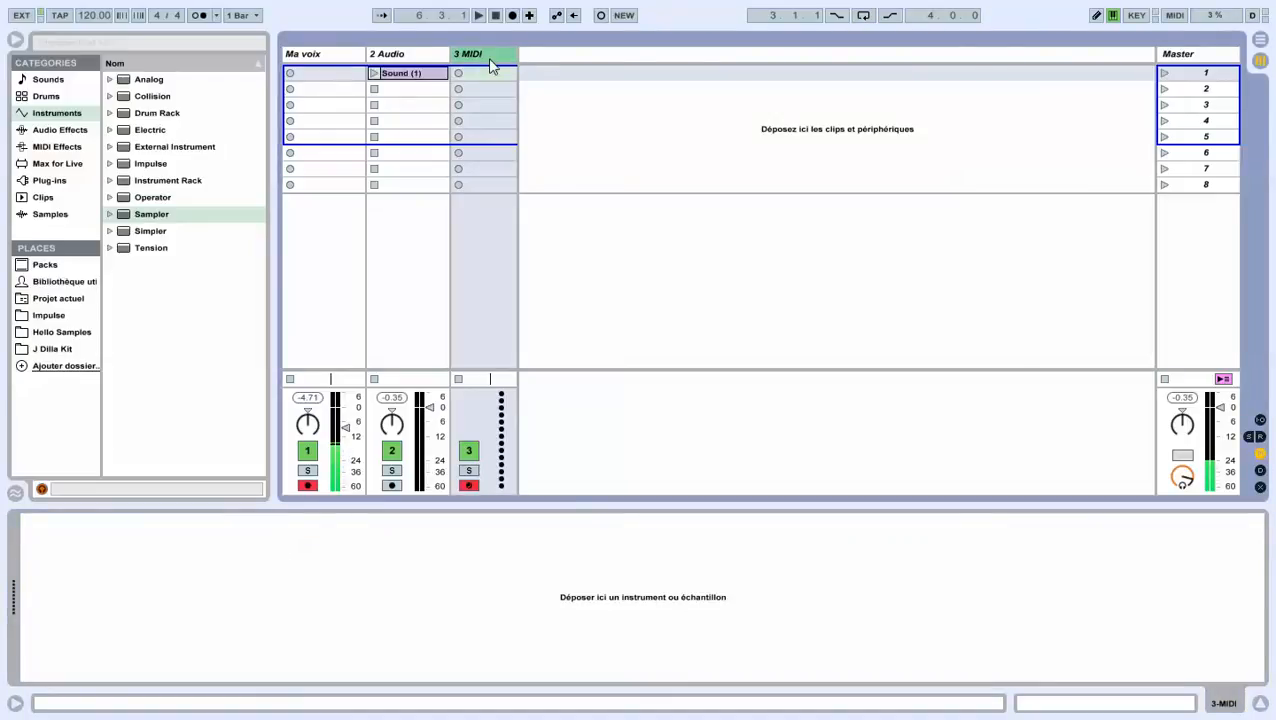
{"action": "key", "text": "Delete"}
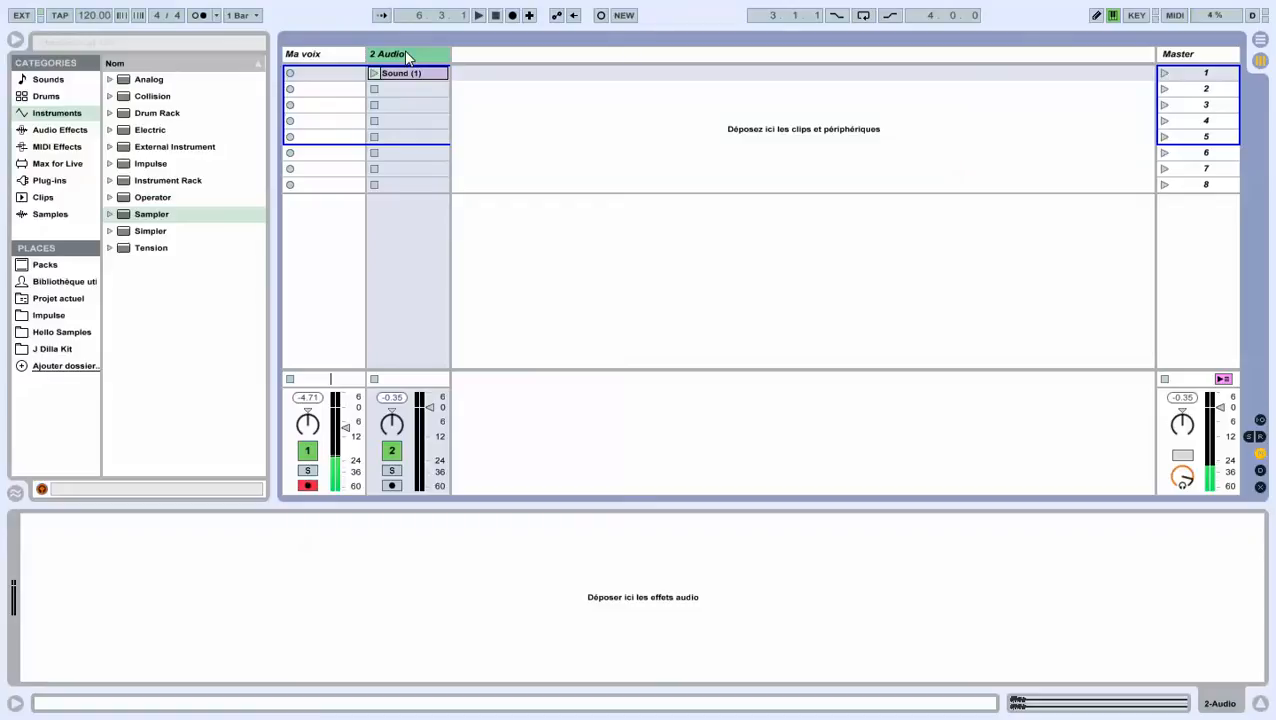
{"action": "key", "text": "Delete"}
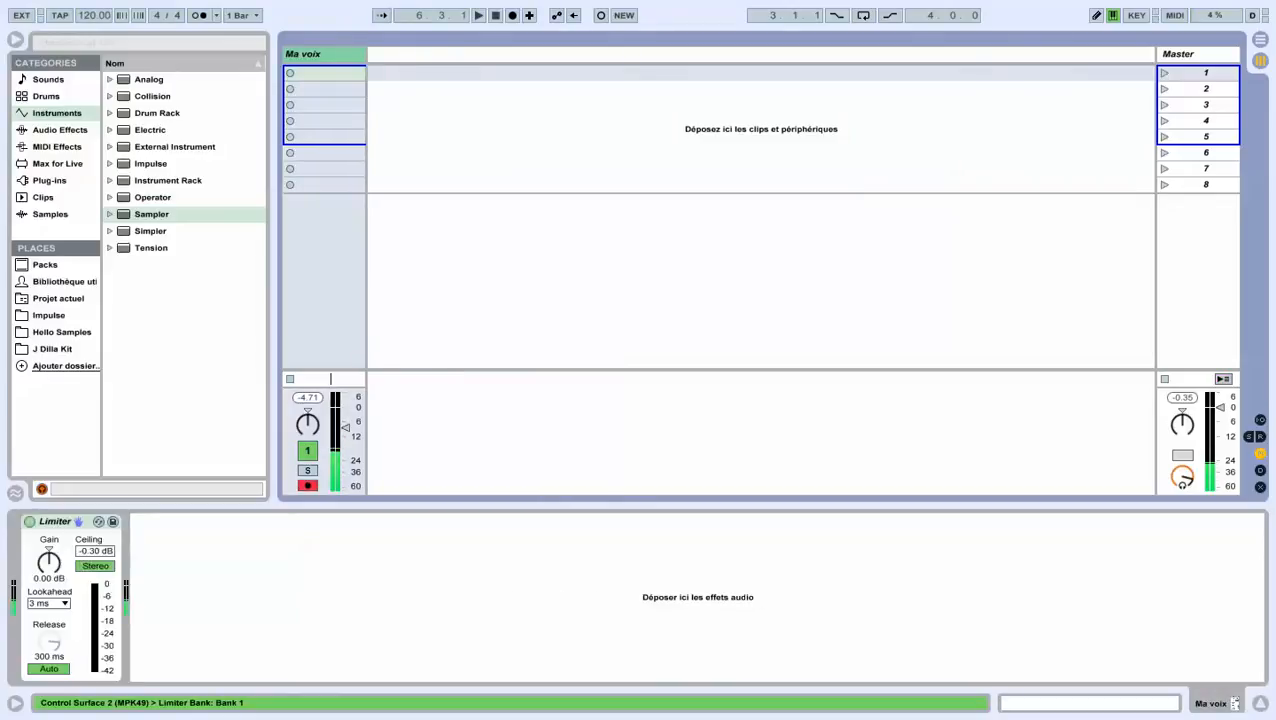
- Import the Loop (4) file from the Beatmaking France - Tuto, Sampling folder into the first slot of a new audio track
{"action": "left_click", "coordinate": [121, 716]}
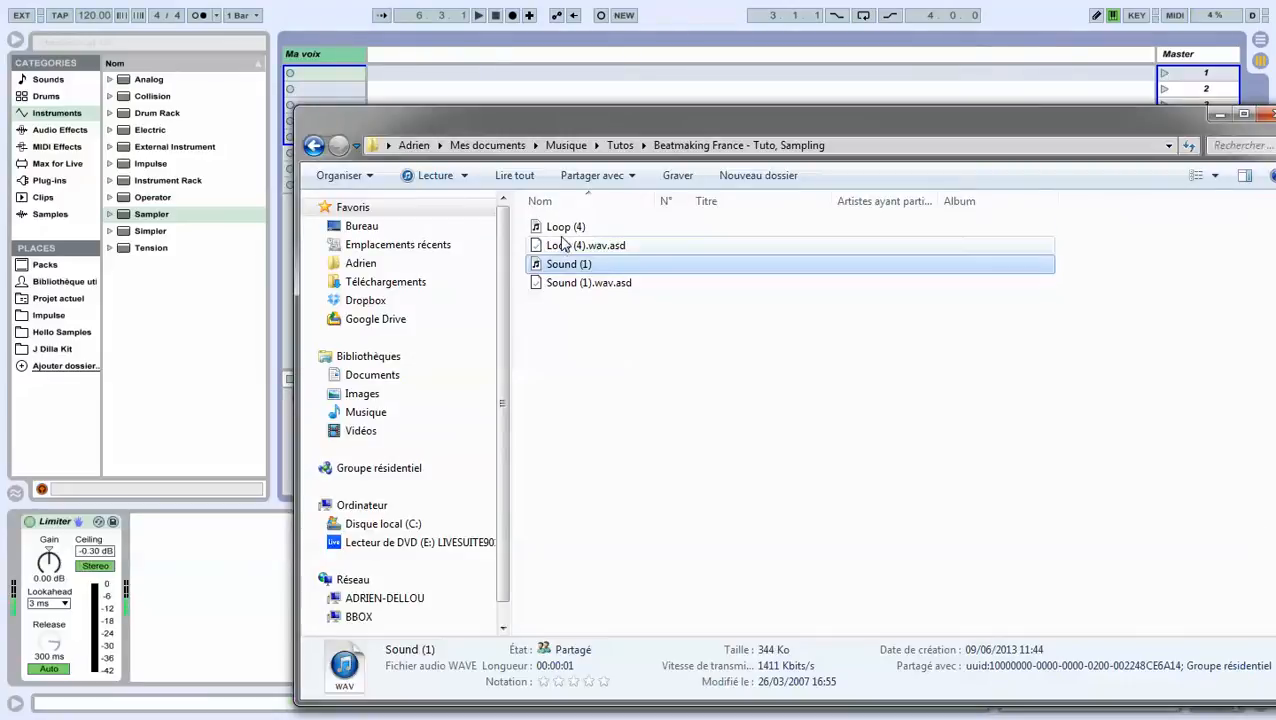
{"action": "left_click_drag", "start_coordinate": [565, 233], "coordinate": [399, 74]}
{"action": "left_click", "coordinate": [339, 60]}
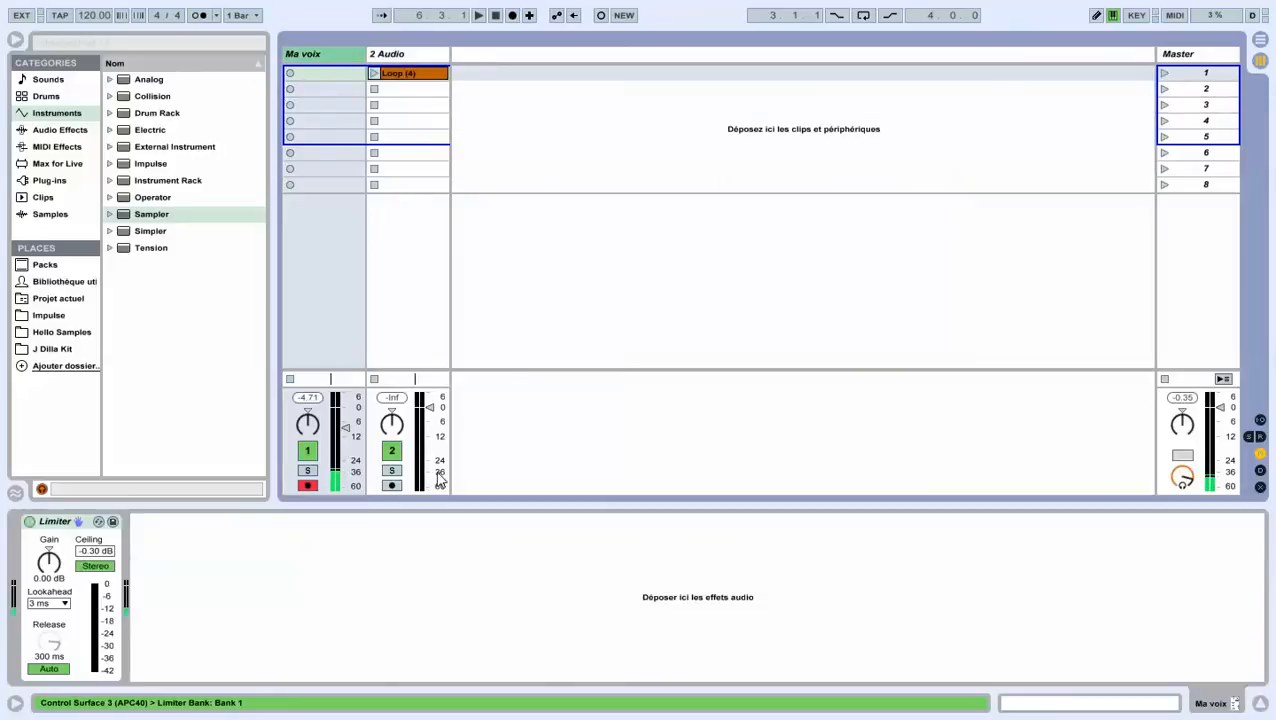
- Show the Loop (4) clip's waveform, play the whole loop, and stop playback
{"action": "left_click", "coordinate": [374, 74]}
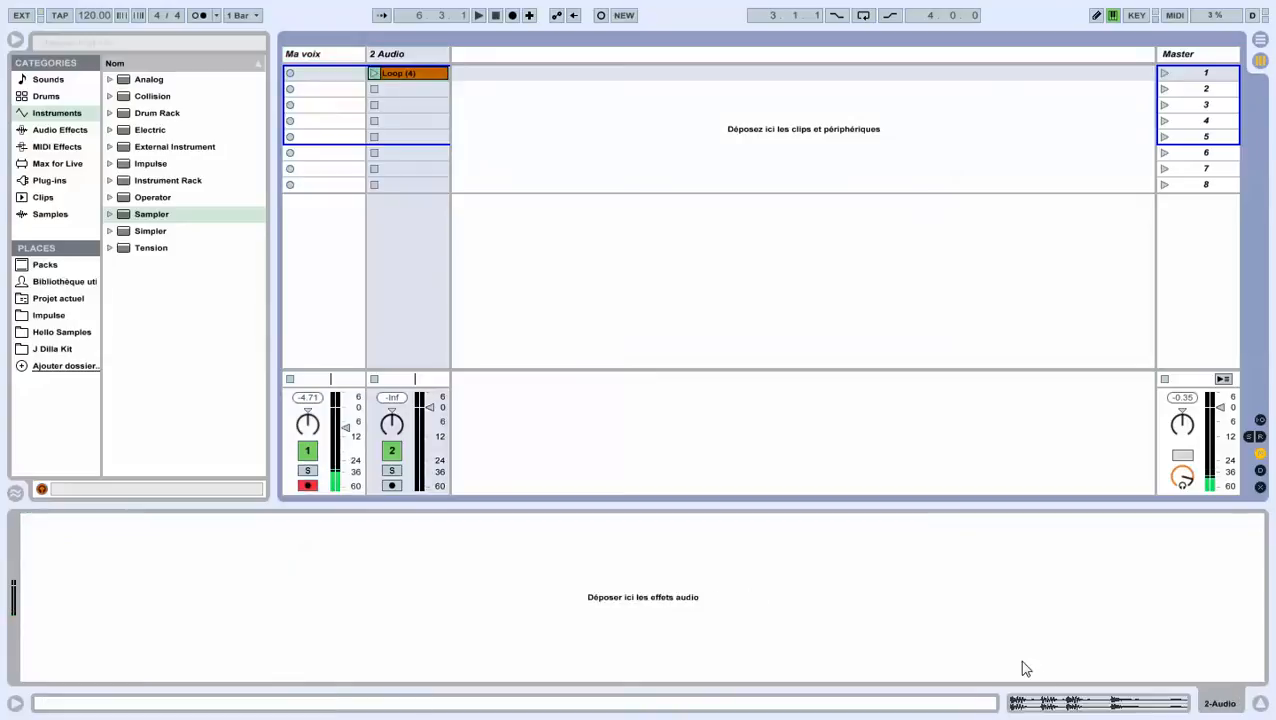
{"action": "left_click", "coordinate": [1087, 709]}
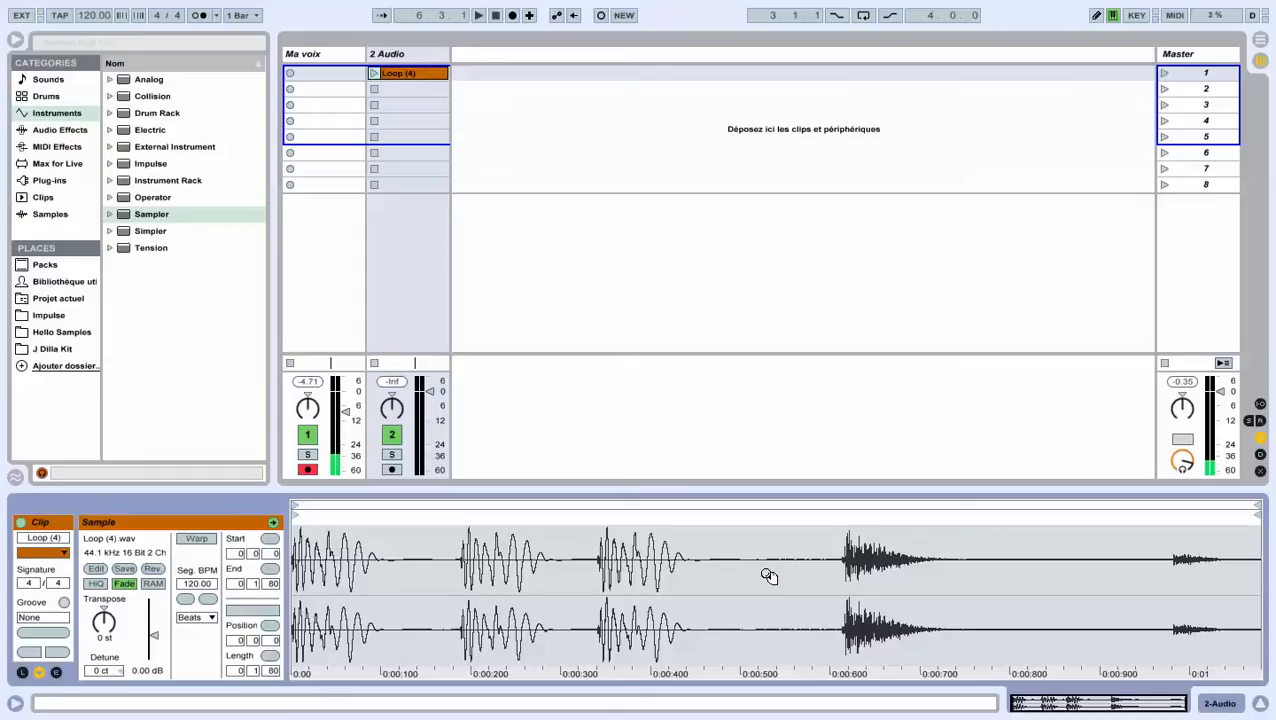
{"action": "left_click", "coordinate": [374, 74]}
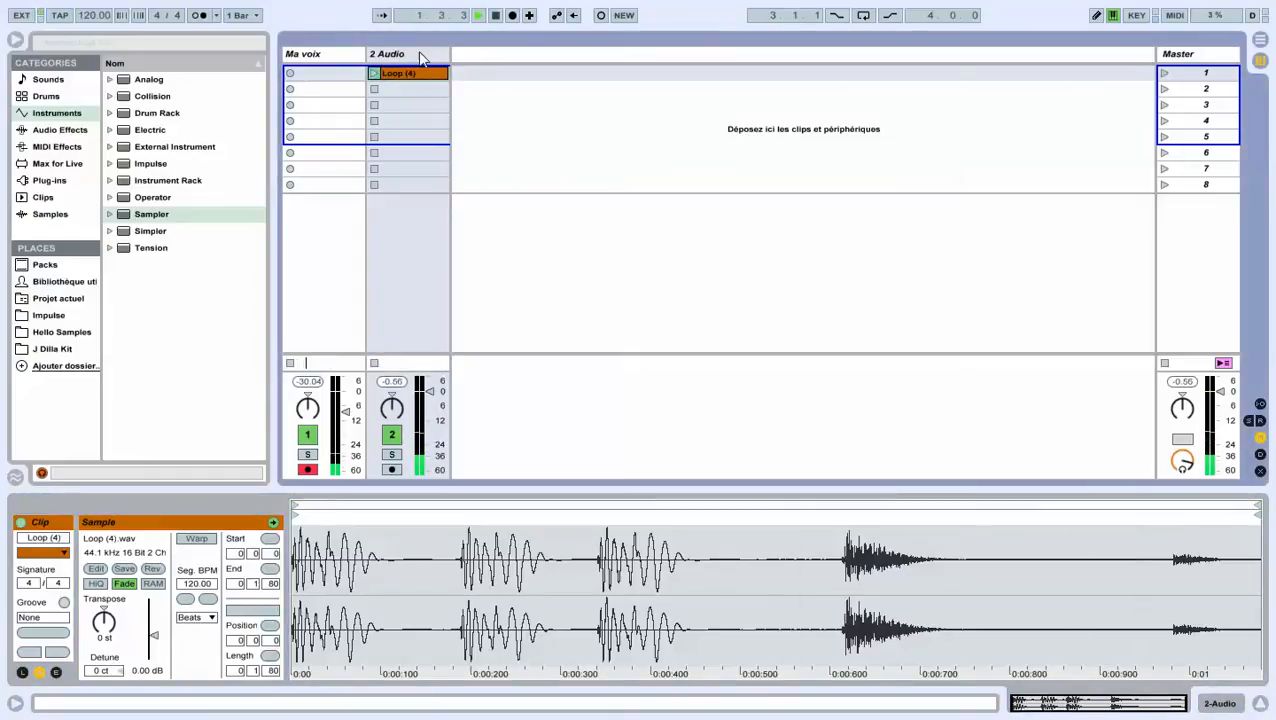
{"action": "left_click", "coordinate": [495, 15]}
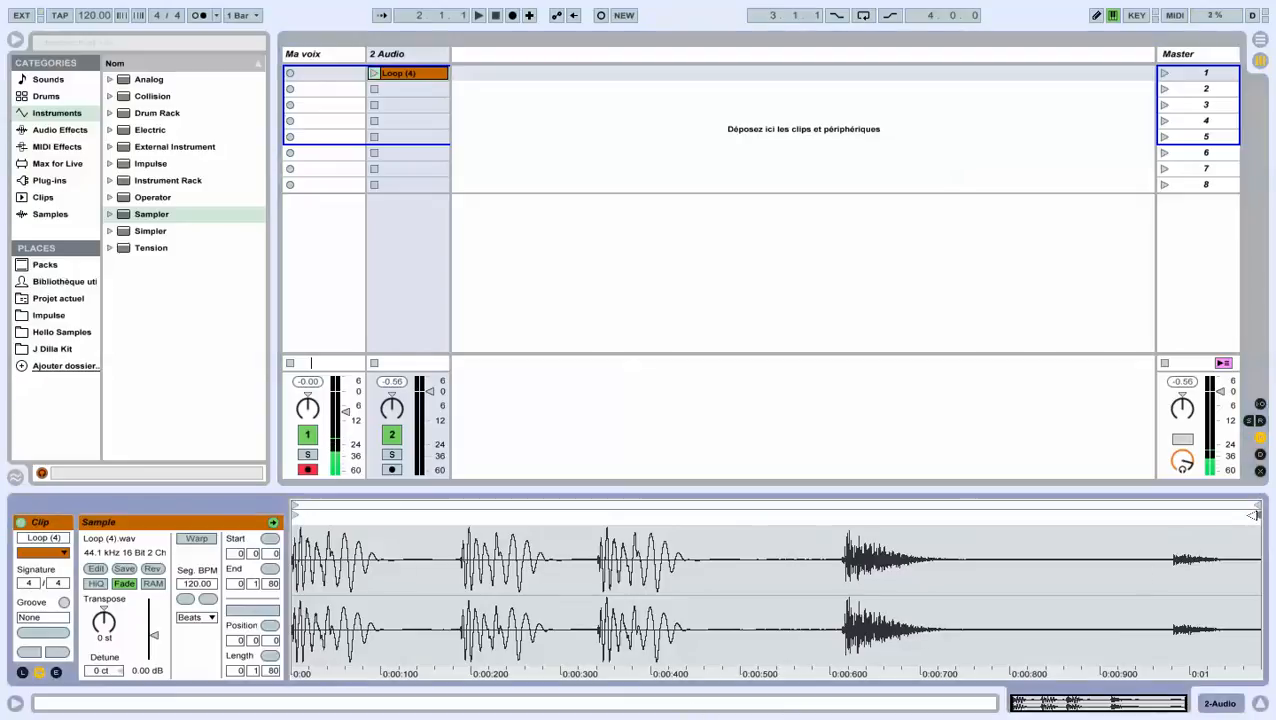
- Trim the Loop (4) clip to its second hit, with Start 0.0.183 and End 0.0.339, and play it
{"action": "left_click_drag", "start_coordinate": [1251, 514], "coordinate": [460, 553]}
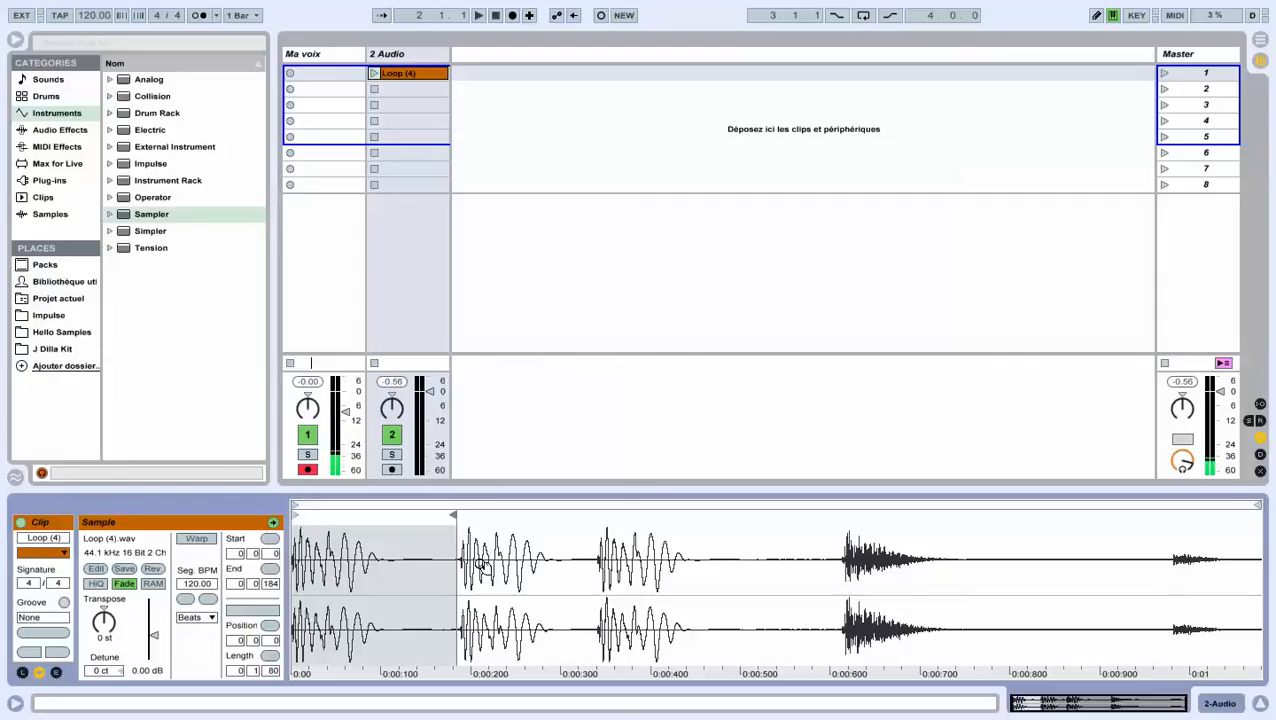
{"action": "left_click_drag", "start_coordinate": [452, 515], "coordinate": [593, 517]}
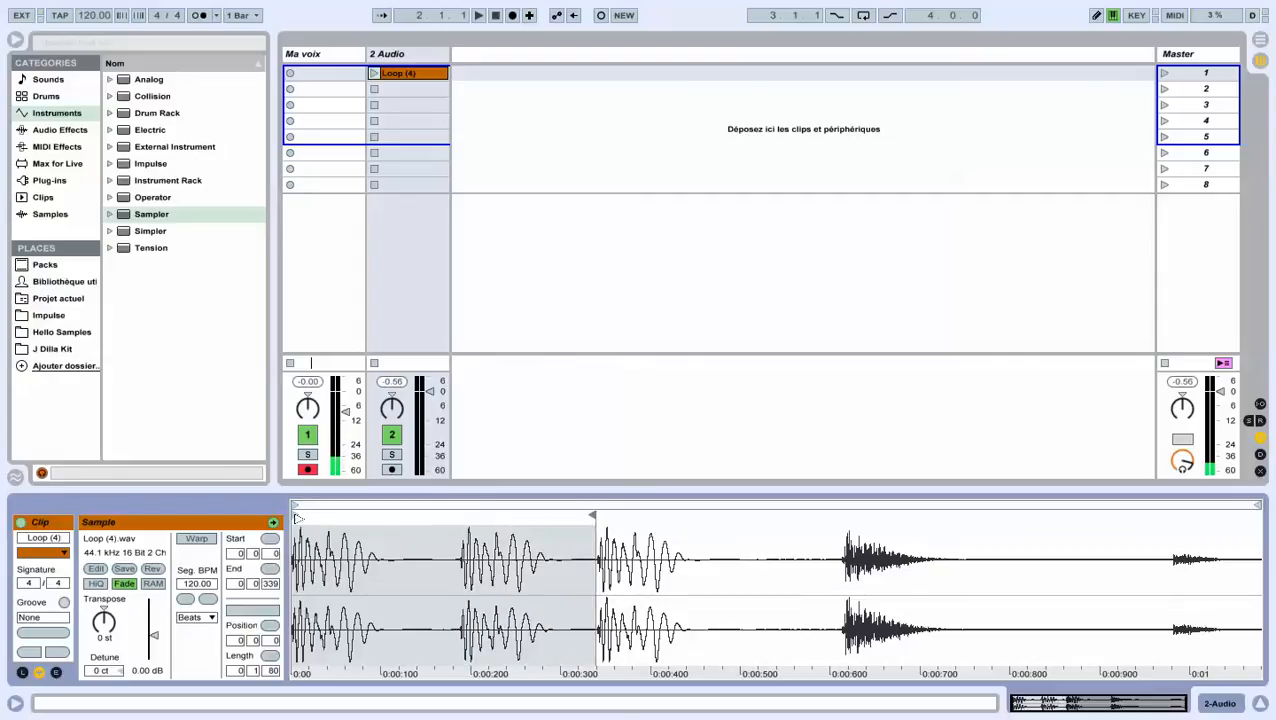
{"action": "left_click_drag", "start_coordinate": [294, 510], "coordinate": [458, 515]}
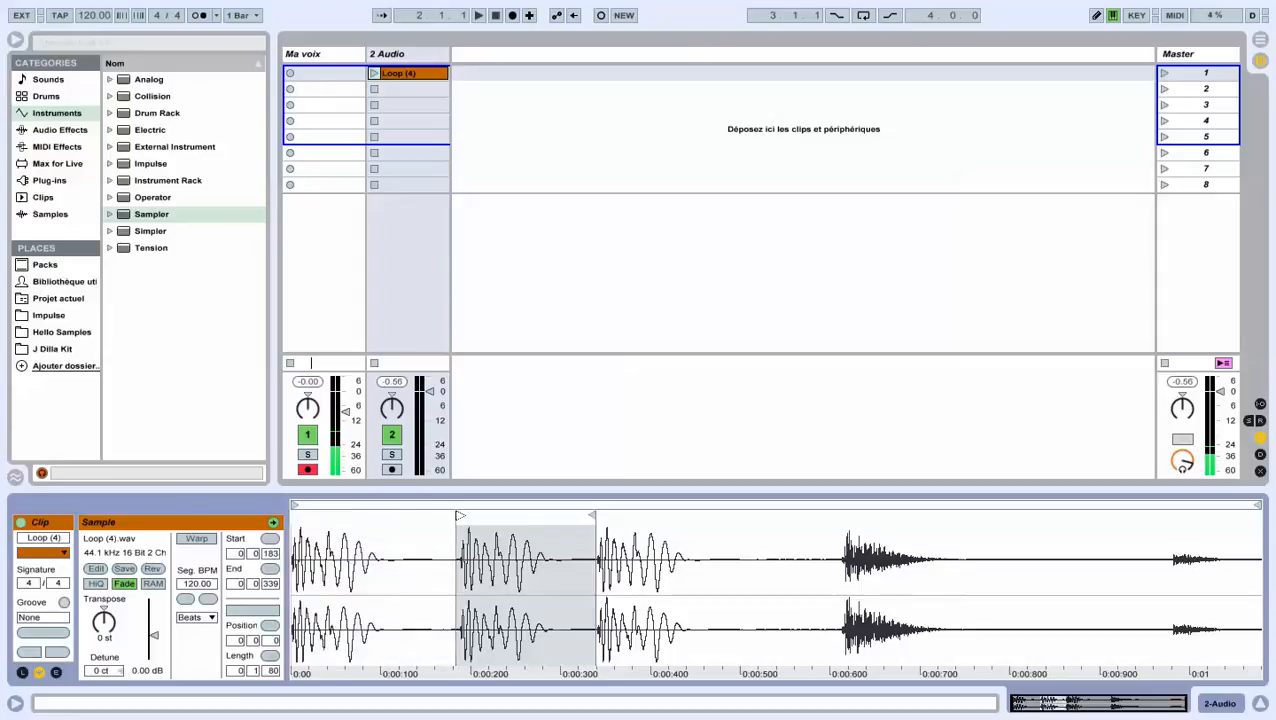
{"action": "left_click", "coordinate": [374, 74]}
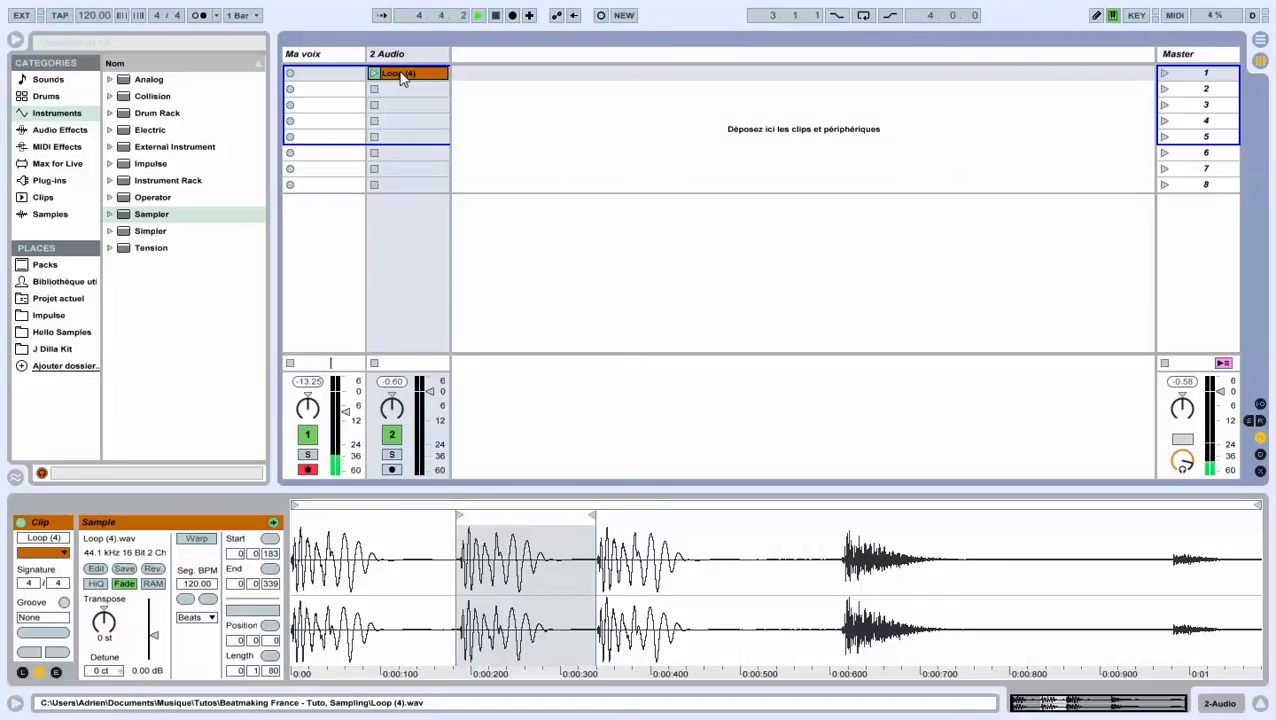
- Copy the Loop (4) clip to slot 2, trim the copy to Start 0.0.612 and End 0.0.980, and play it
{"action": "left_click_drag", "start_coordinate": [402, 80], "coordinate": [402, 95]}
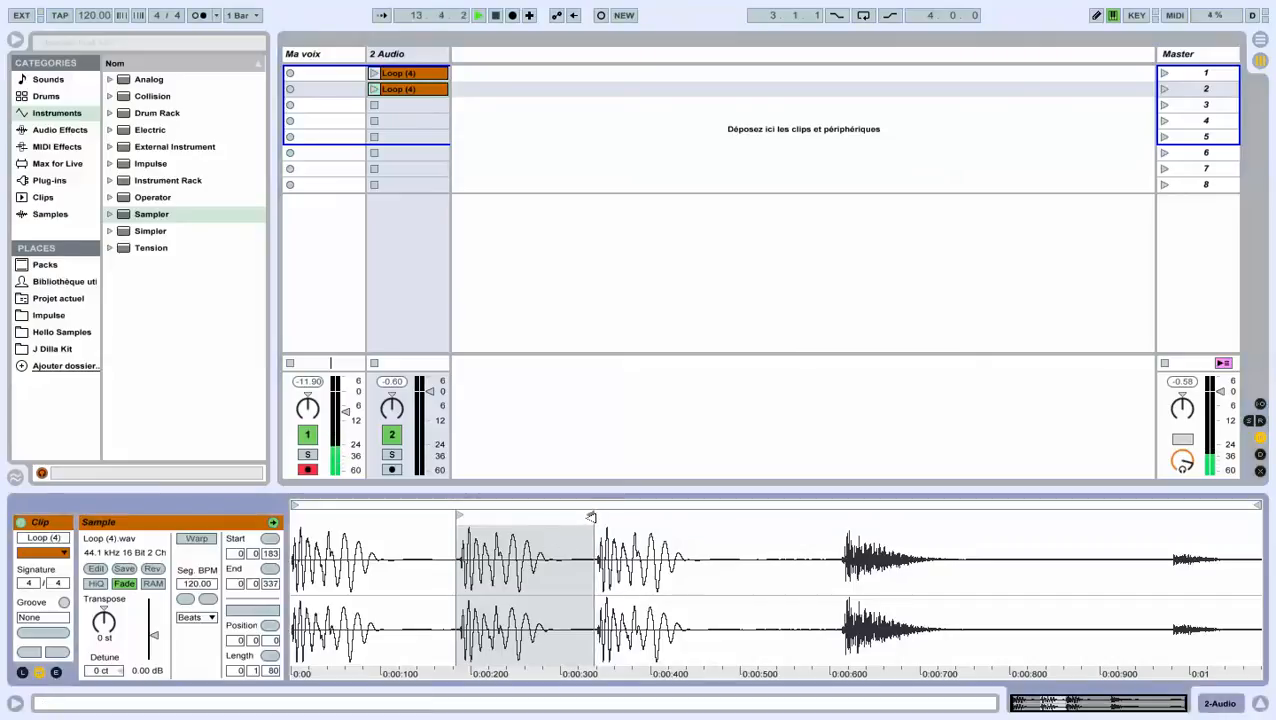
{"action": "mouse_move", "coordinate": [589, 517]}
{"action": "left_mouse_down"}
{"action": "mouse_move", "coordinate": [970, 522]}
{"action": "mouse_move", "coordinate": [1150, 555]}
{"action": "mouse_move", "coordinate": [1168, 518]}
{"action": "left_mouse_up"}
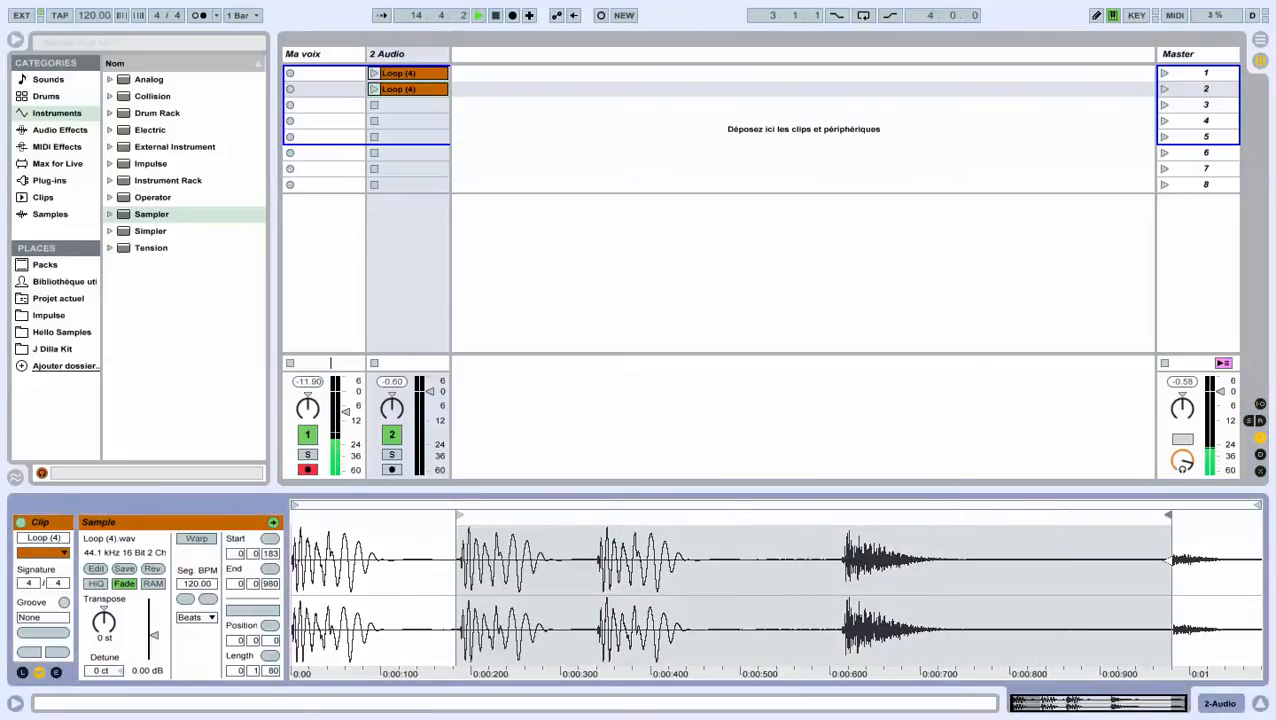
{"action": "mouse_move", "coordinate": [458, 515]}
{"action": "left_mouse_down"}
{"action": "mouse_move", "coordinate": [874, 515]}
{"action": "mouse_move", "coordinate": [843, 515]}
{"action": "left_mouse_up"}
{"action": "left_click", "coordinate": [374, 89]}
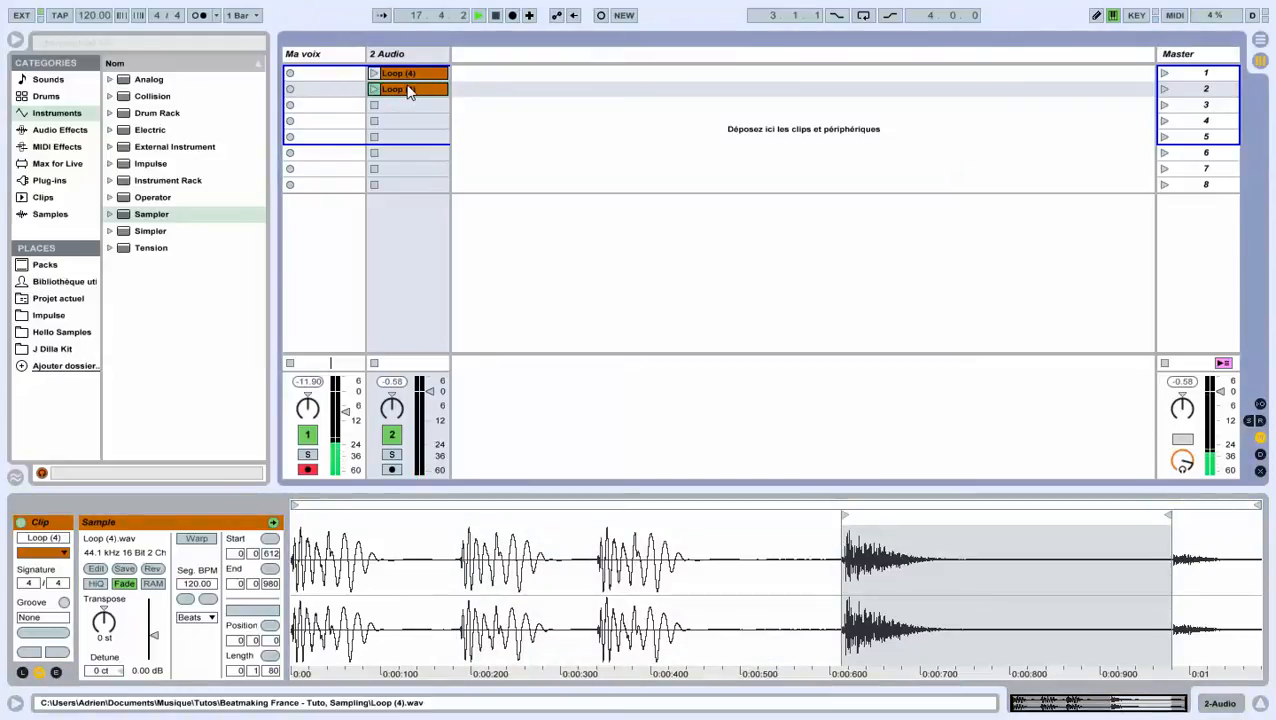
- Copy the second Loop (4) clip to slot 3, trim it to Start 0.0.978 and End 0.1.80, and play it
{"action": "left_click_drag", "start_coordinate": [406, 89], "coordinate": [411, 114]}
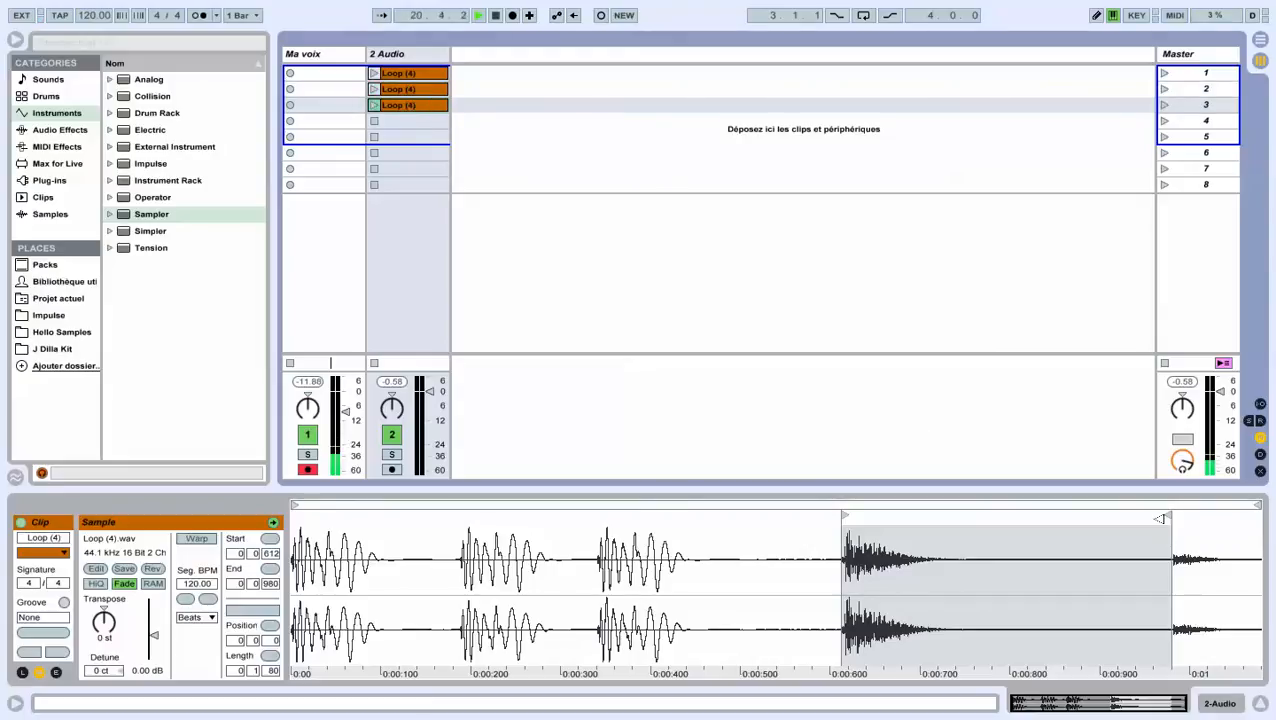
{"action": "left_click_drag", "start_coordinate": [1163, 514], "coordinate": [1260, 514]}
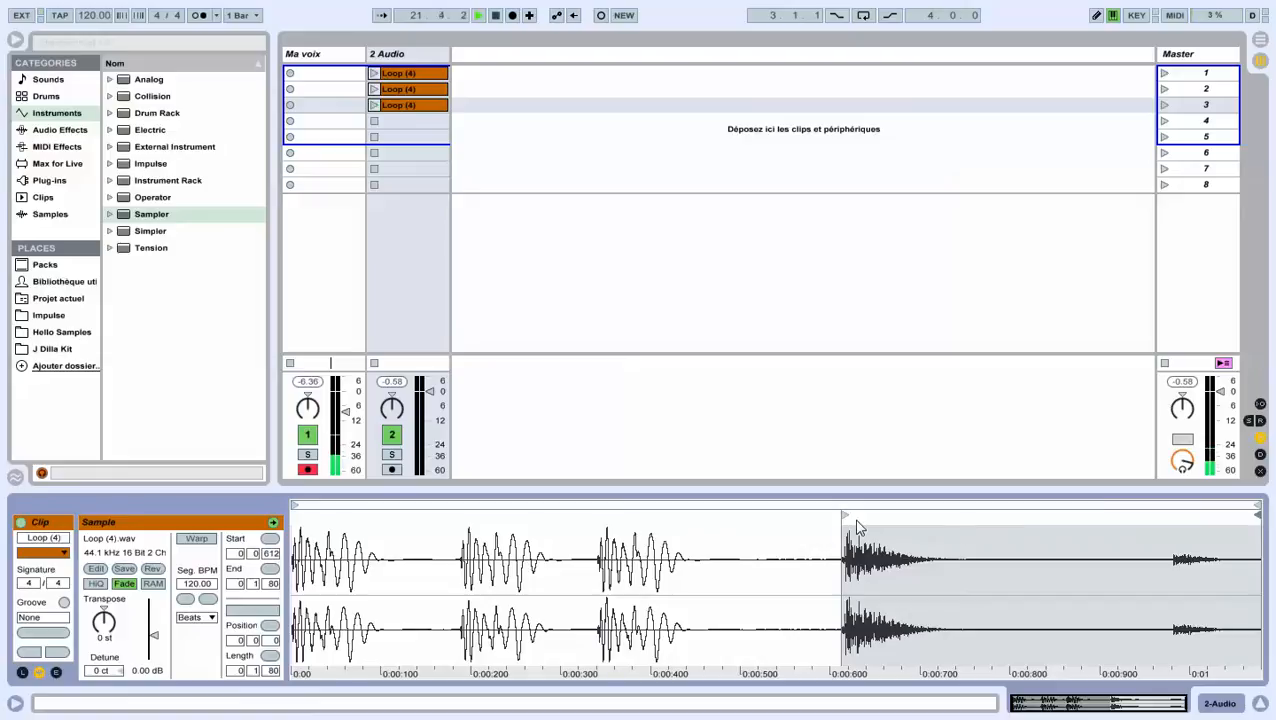
{"action": "left_click_drag", "start_coordinate": [845, 514], "coordinate": [1173, 514]}
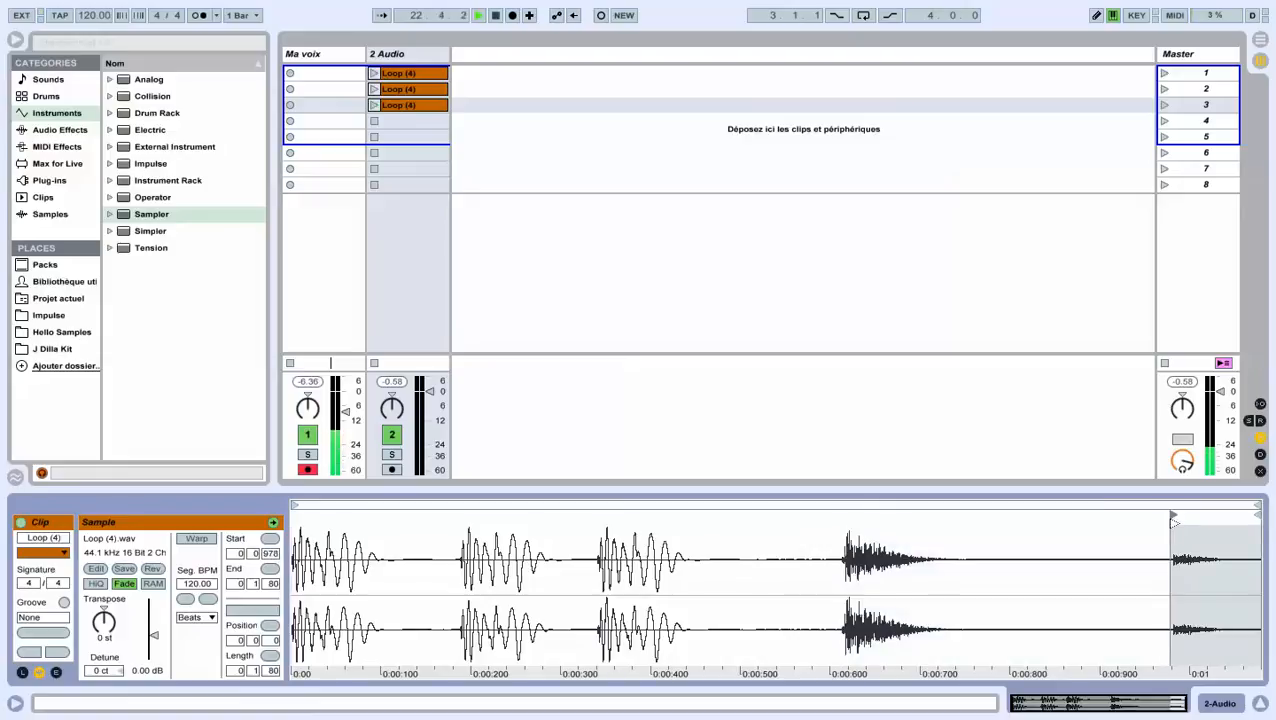
{"action": "left_click", "coordinate": [375, 105]}
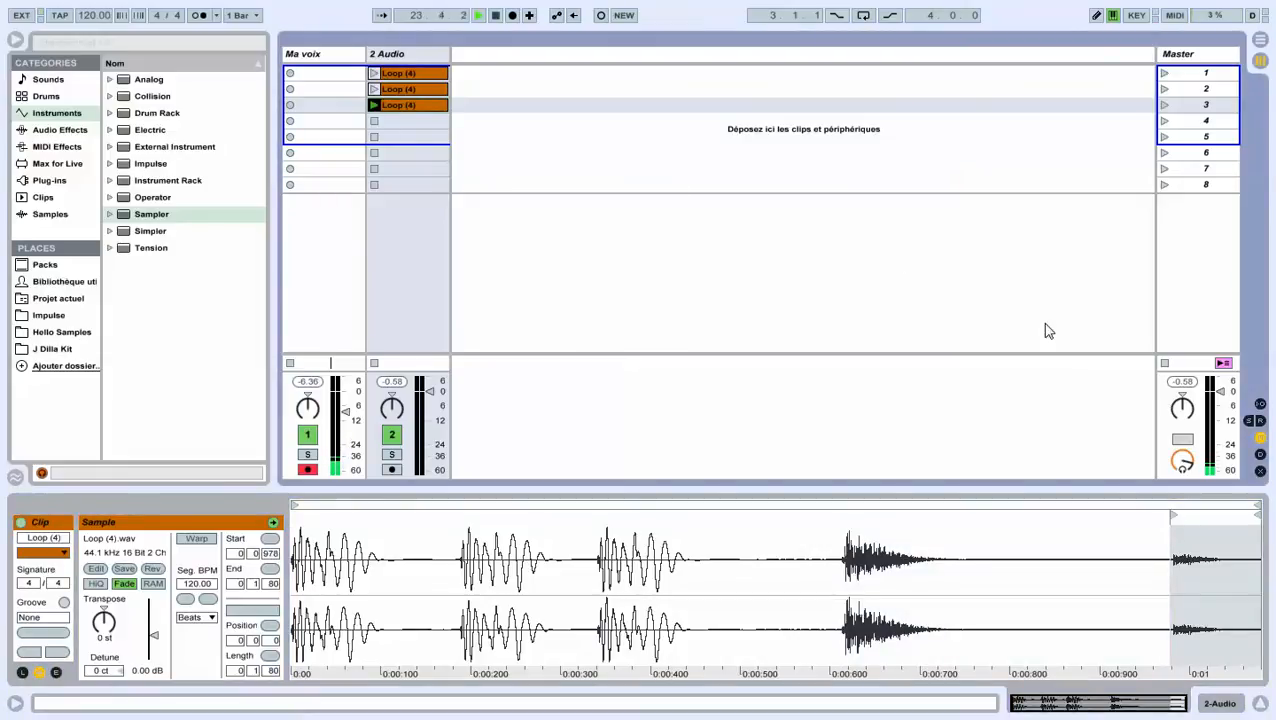
- Stop playback and refine the third Loop (4) clip's start to 0.0.981, right at the sound's onset
{"action": "left_click", "coordinate": [495, 15]}
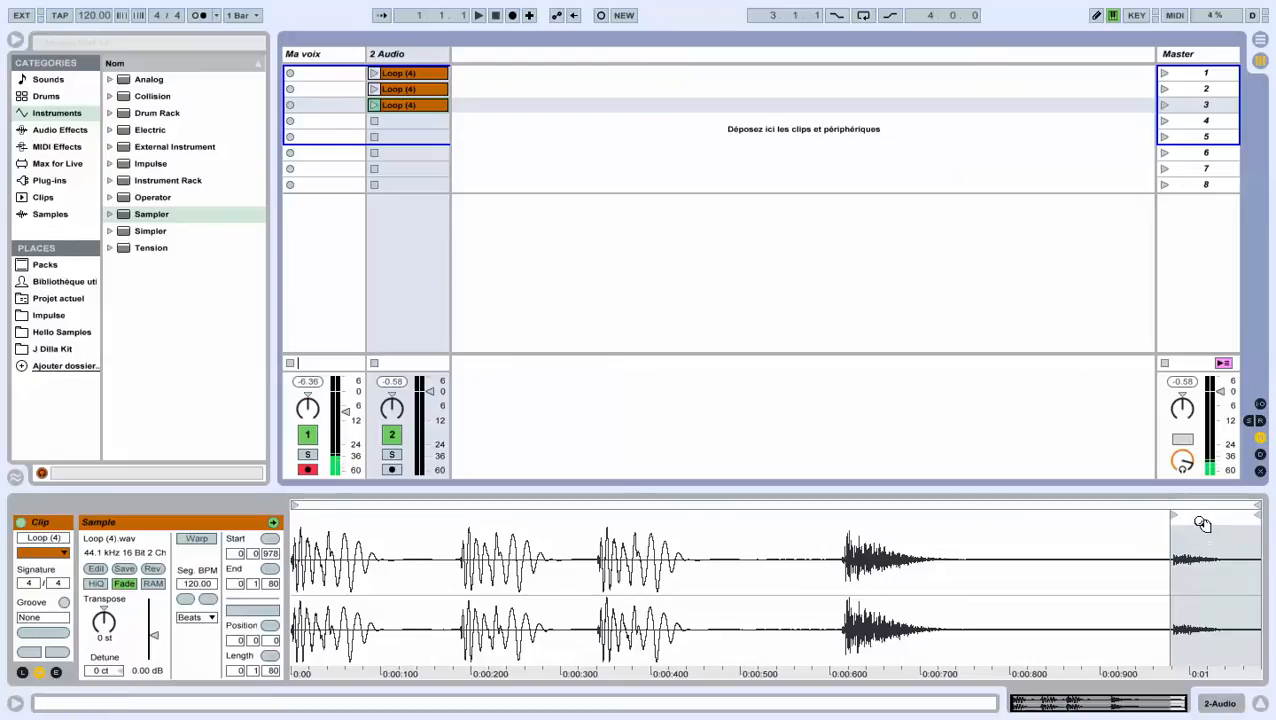
{"action": "left_click_drag", "start_coordinate": [1200, 521], "coordinate": [1200, 625]}
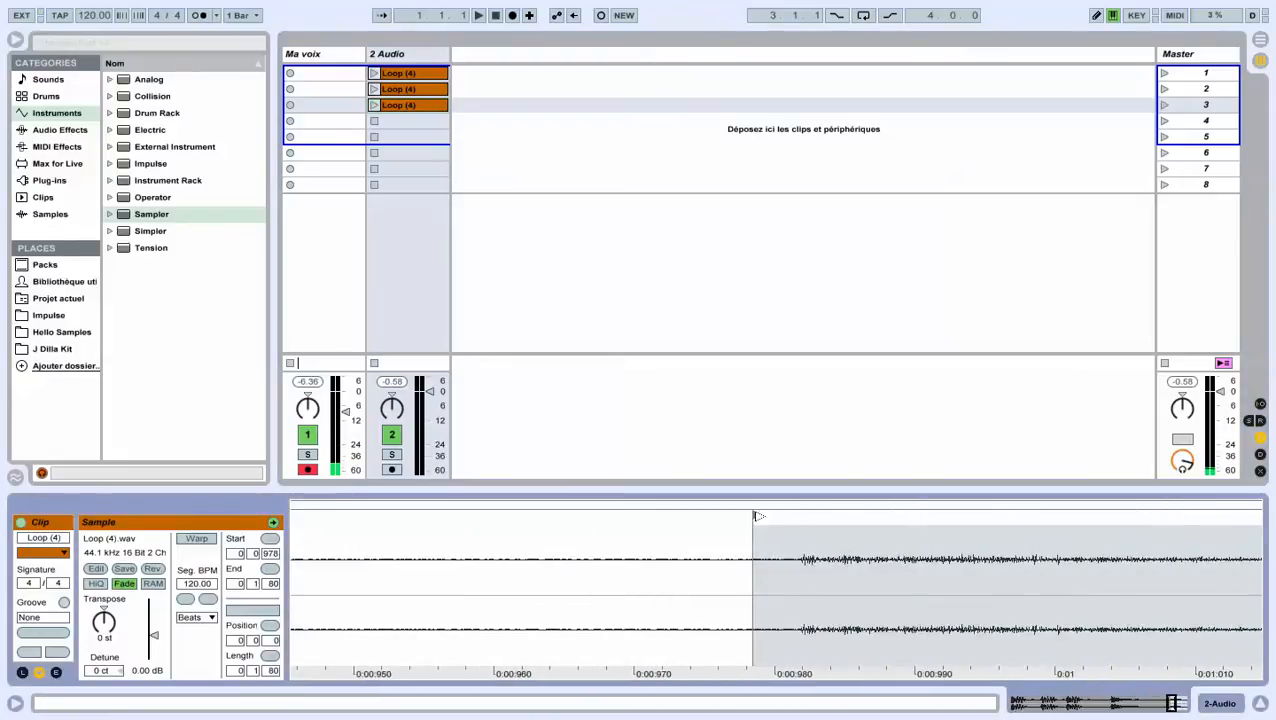
{"action": "left_click_drag", "start_coordinate": [756, 513], "coordinate": [797, 512]}
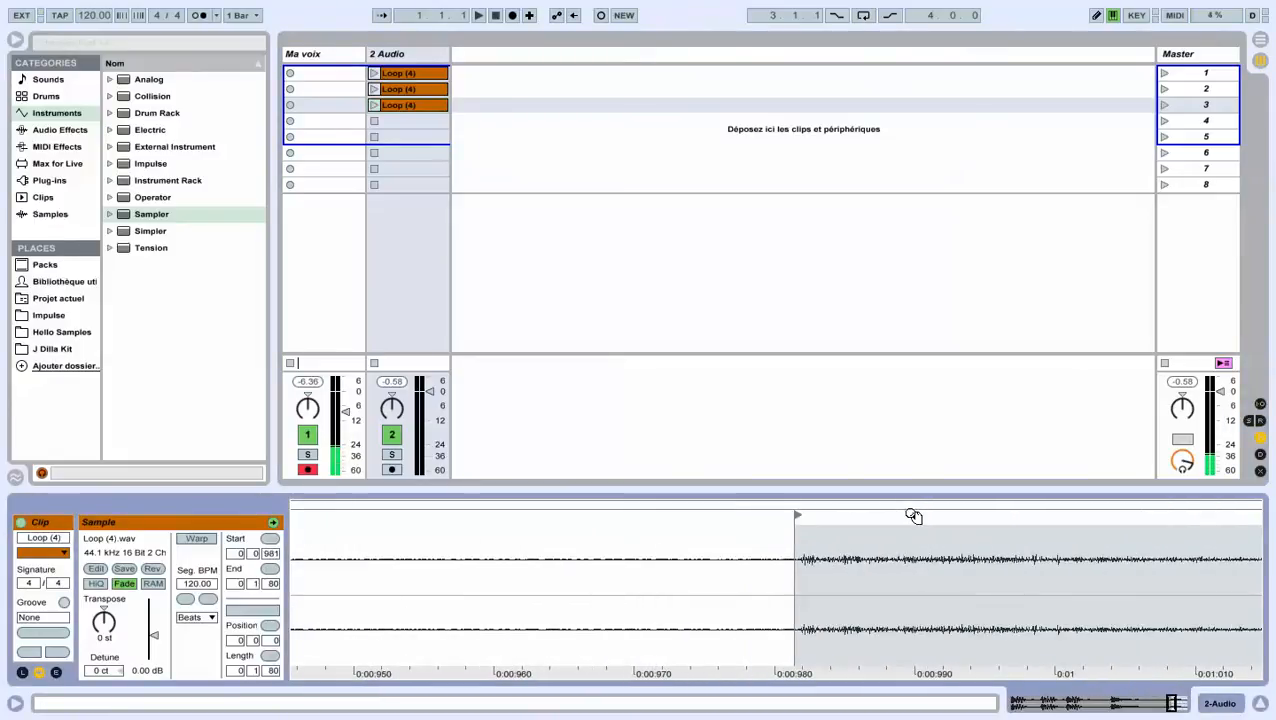
- Show the full waveform and review the trimmed ranges of the three Loop (4) clips
{"action": "left_click_drag", "start_coordinate": [912, 521], "coordinate": [912, 424]}
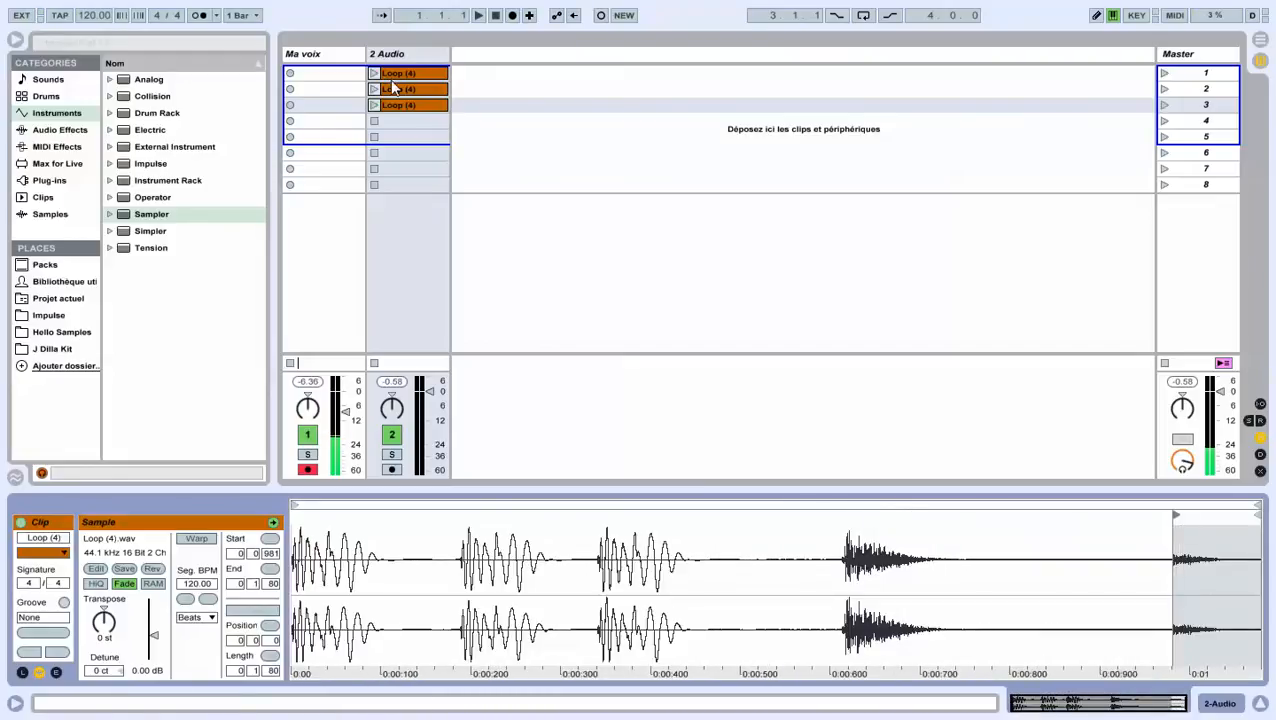
{"action": "left_click", "coordinate": [390, 118]}
{"action": "left_click", "coordinate": [399, 107]}
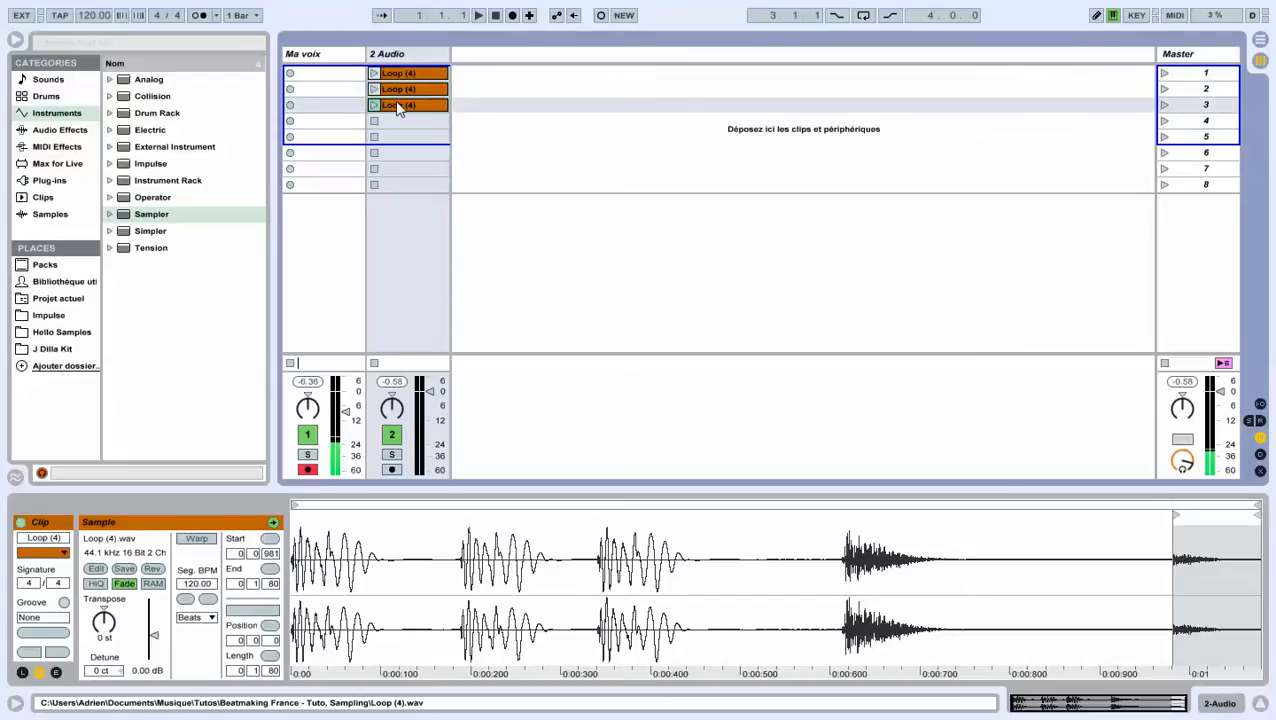
{"action": "left_click", "coordinate": [414, 76]}
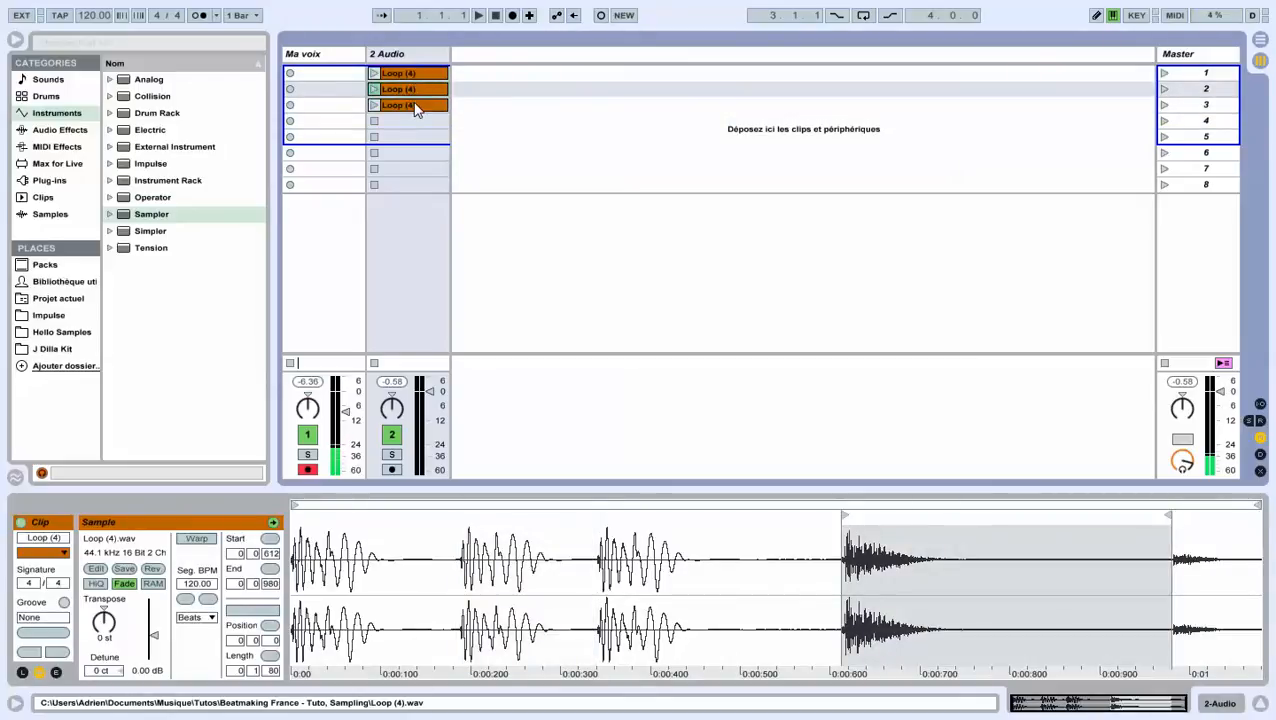
{"action": "left_click", "coordinate": [404, 88]}
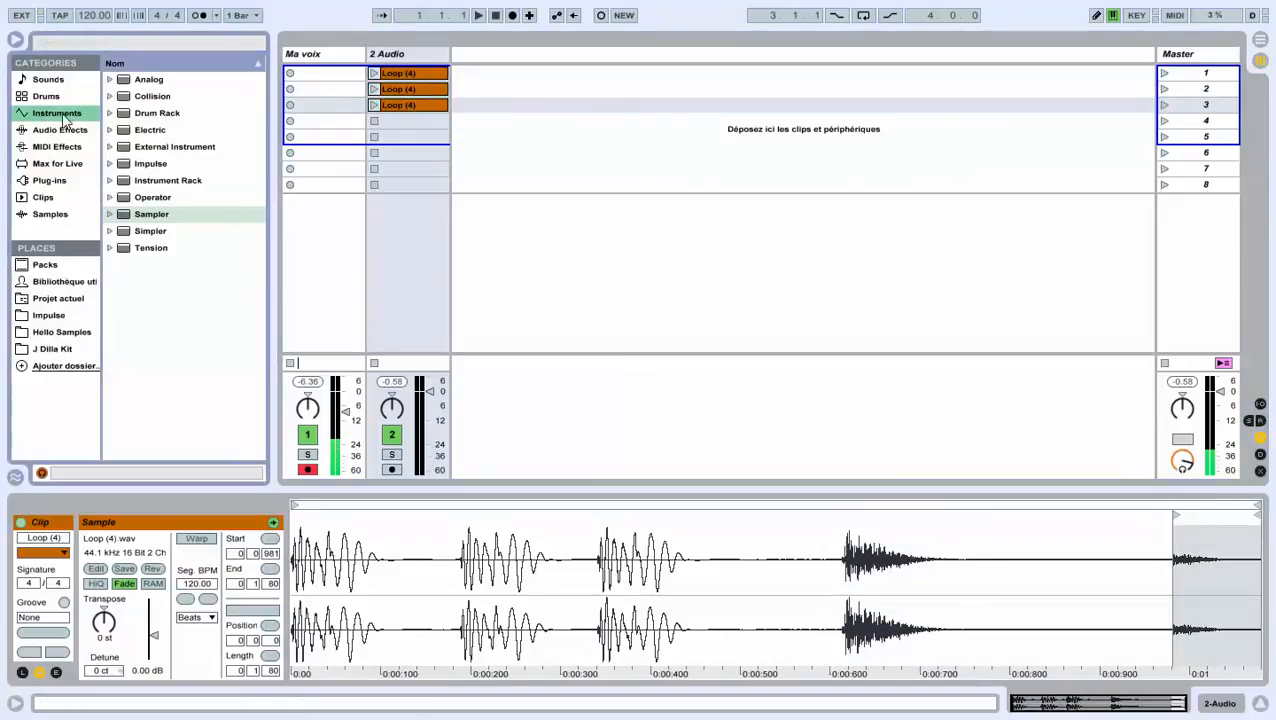
- Load the Impulse instrument onto a new track and re-arm the Ma voix track for recording
{"action": "left_click", "coordinate": [128, 165]}
{"action": "left_click_drag", "start_coordinate": [128, 170], "coordinate": [481, 131]}
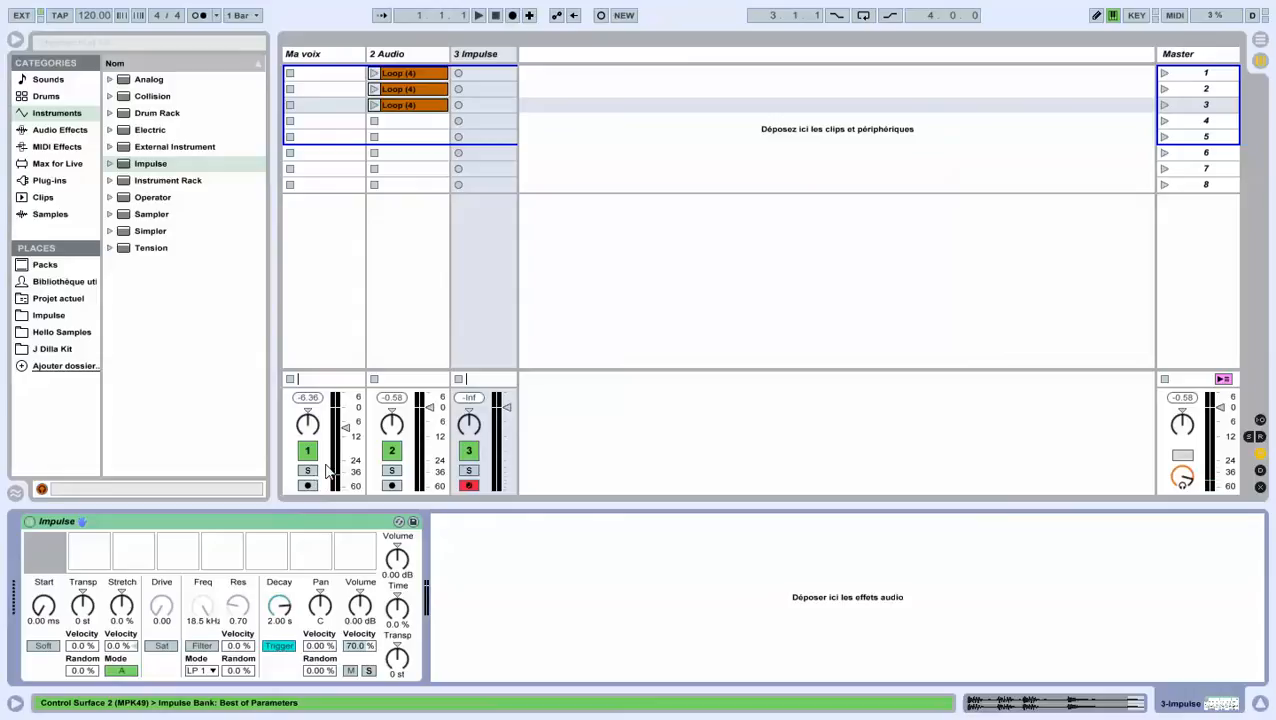
{"action": "left_click", "coordinate": [308, 485]}
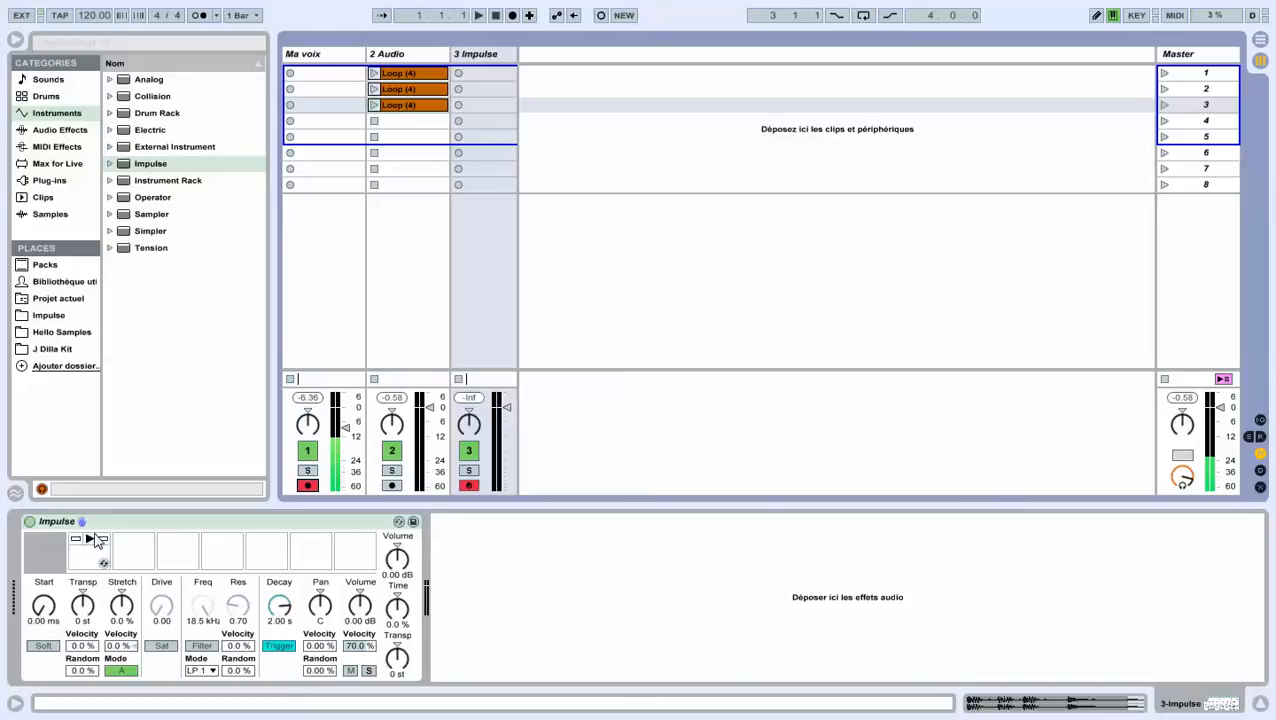
{"action": "mouse_move", "coordinate": [50, 550]}
- Rename the Loop (4) clip in slot 1 of the 2 Audio track as Kick
{"action": "left_click", "coordinate": [406, 78]}
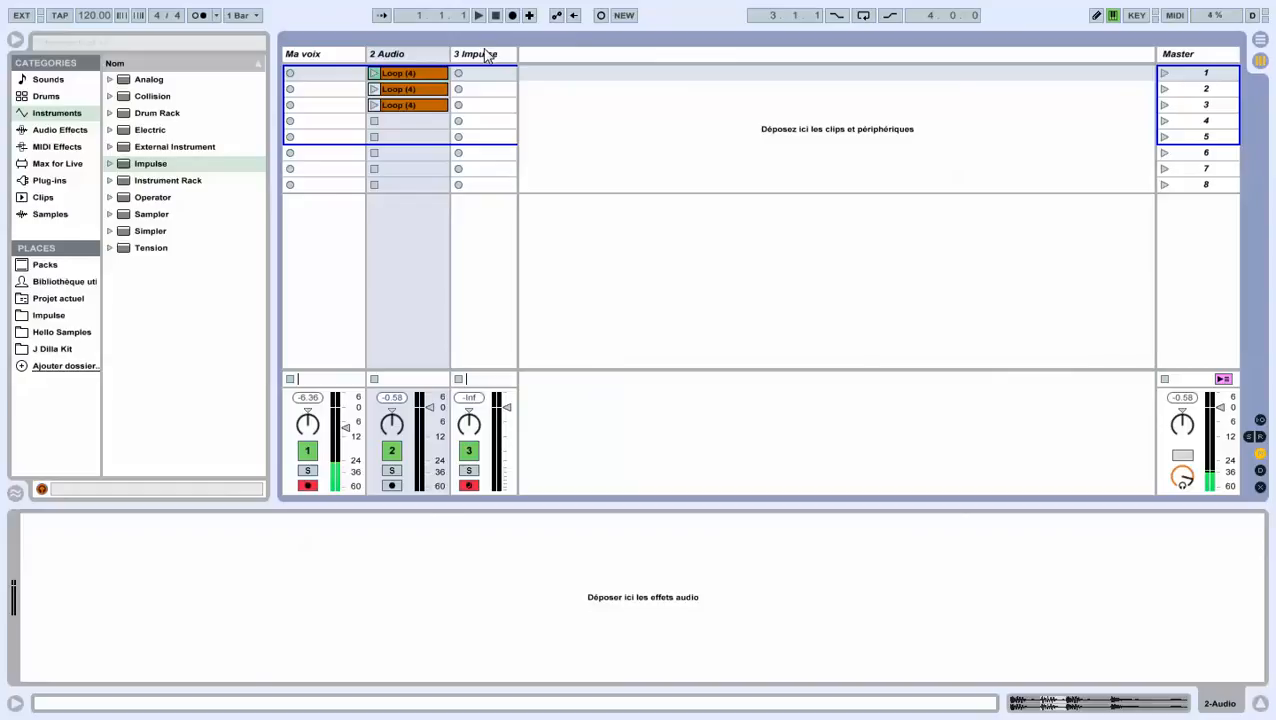
{"action": "left_click", "coordinate": [488, 53]}
{"action": "left_click", "coordinate": [410, 85]}
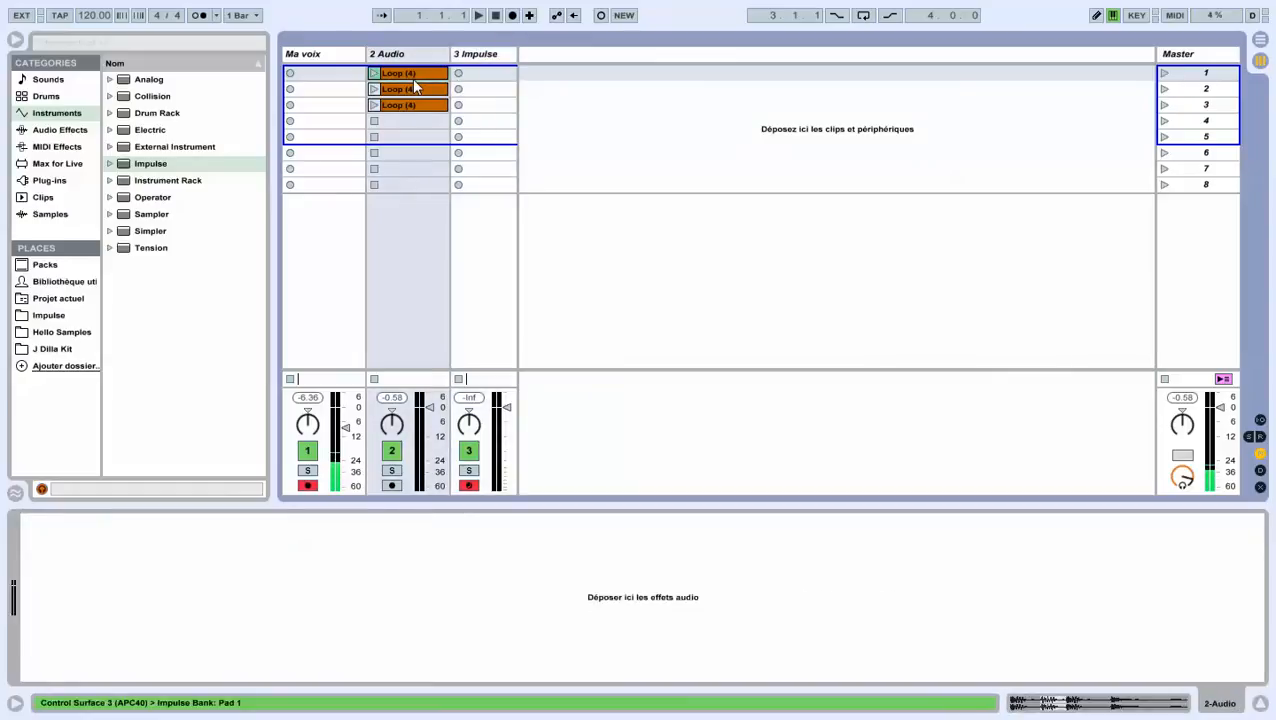
{"action": "left_click", "coordinate": [412, 79]}
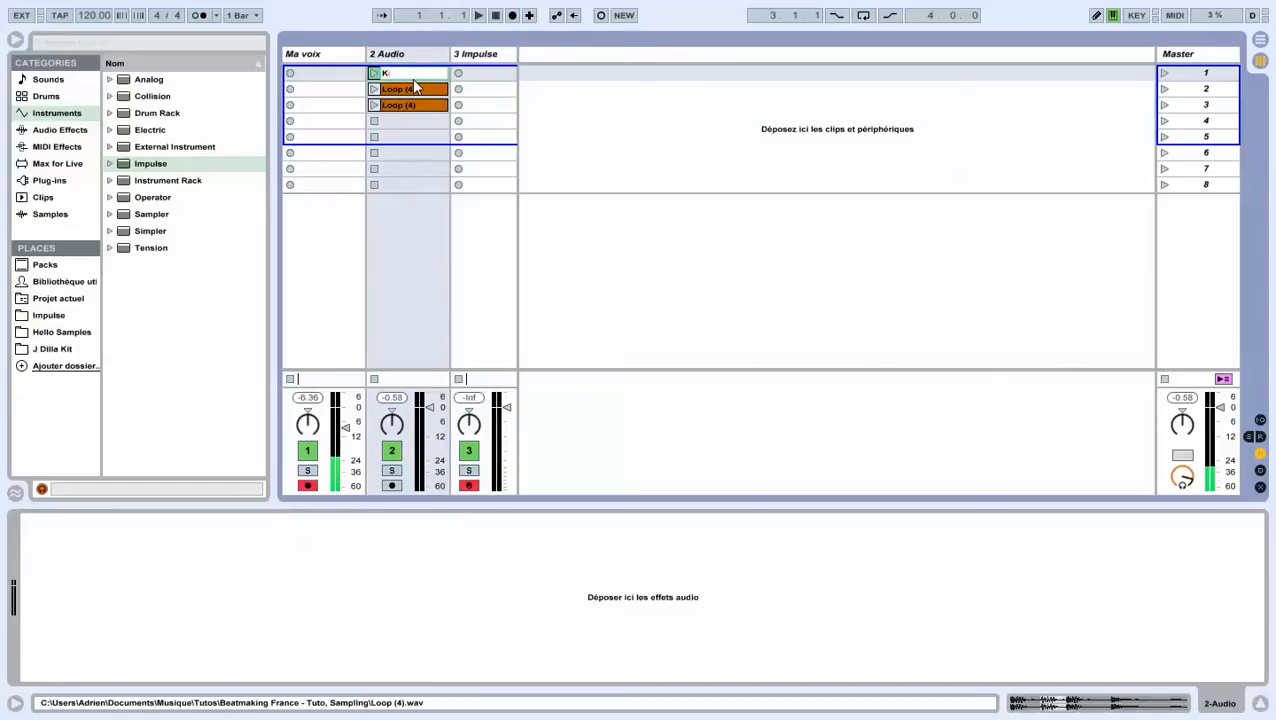
{"action": "key", "text": "Return"}
- Rename the Loop (4) clip in slot 2 as Snare and the one in slot 3 as Hihat
{"action": "left_click", "coordinate": [399, 91]}
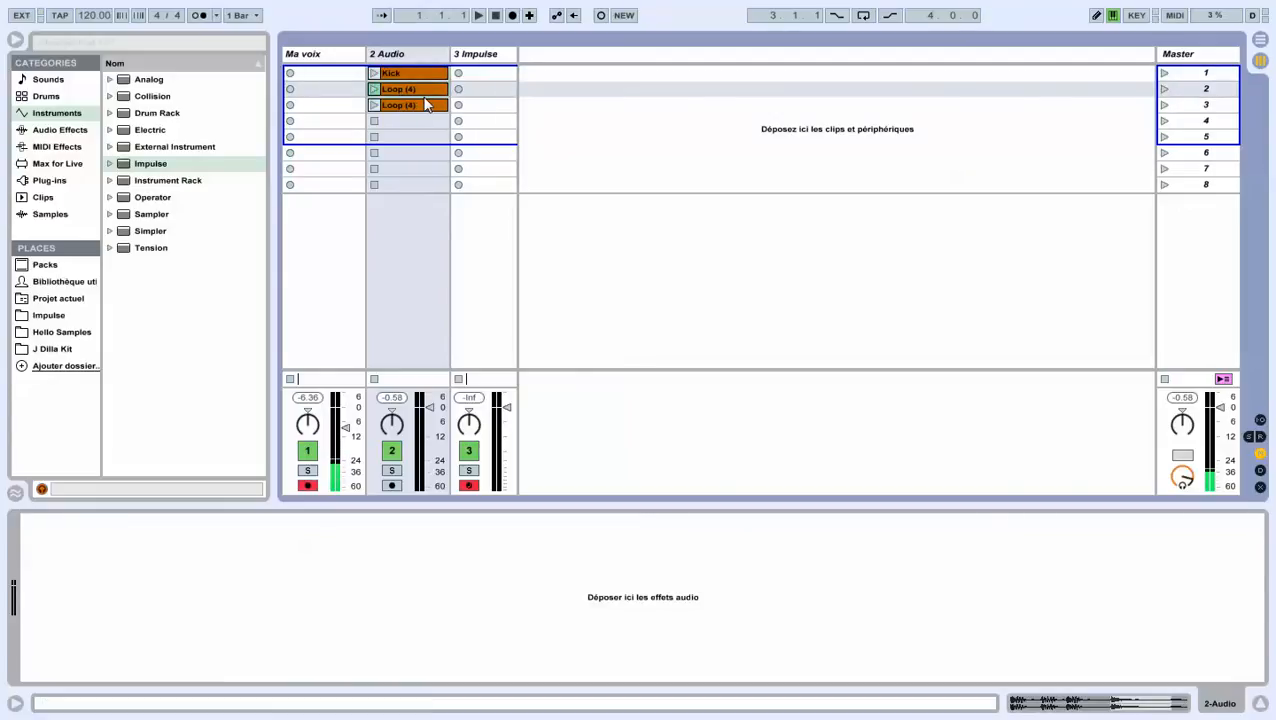
{"action": "key", "text": "ctrl+r"}
{"action": "type", "text": "Snare"}
{"action": "key", "text": "Return"}
{"action": "key", "text": "Down"}
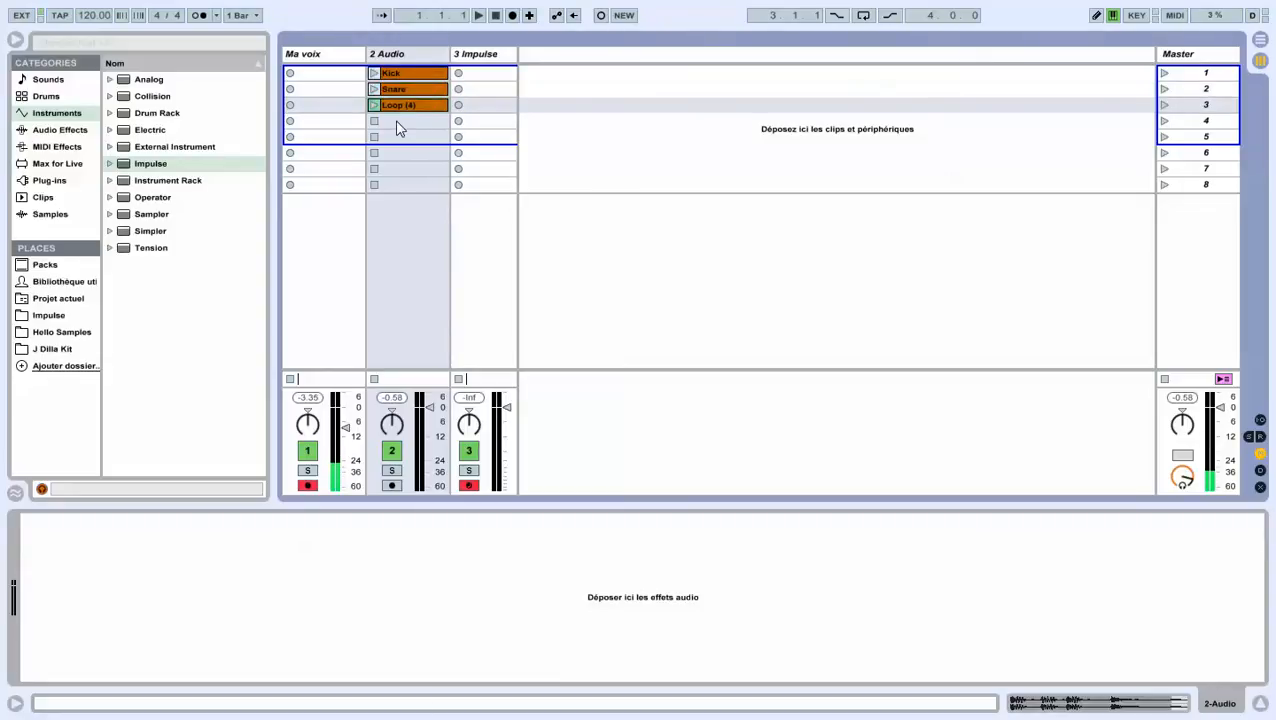
{"action": "key", "text": "ctrl+r"}
{"action": "type", "text": "x"}
{"action": "key", "text": "Return"}
- Load the Kick, Hihat and Snare clips into the first, second and third sample slots of Impulse
{"action": "left_click", "coordinate": [399, 76]}
{"action": "left_click", "coordinate": [415, 89]}
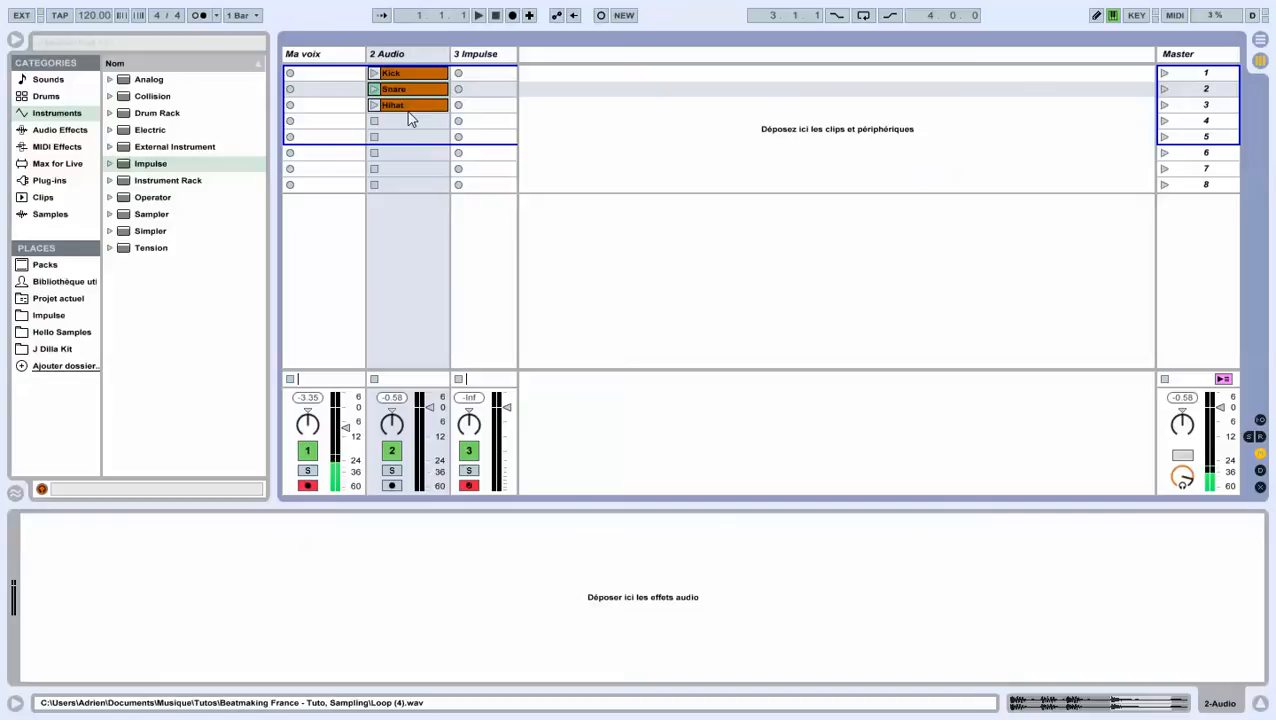
{"action": "left_click", "coordinate": [413, 110]}
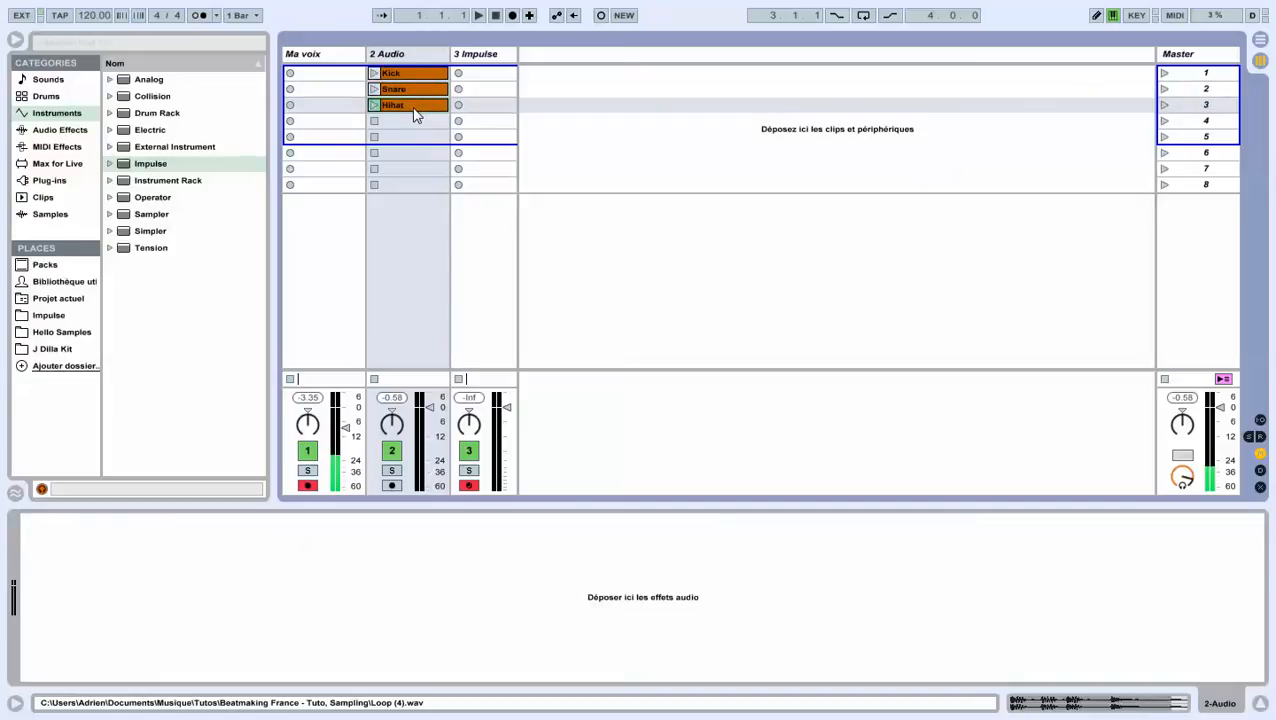
{"action": "left_click", "coordinate": [474, 56]}
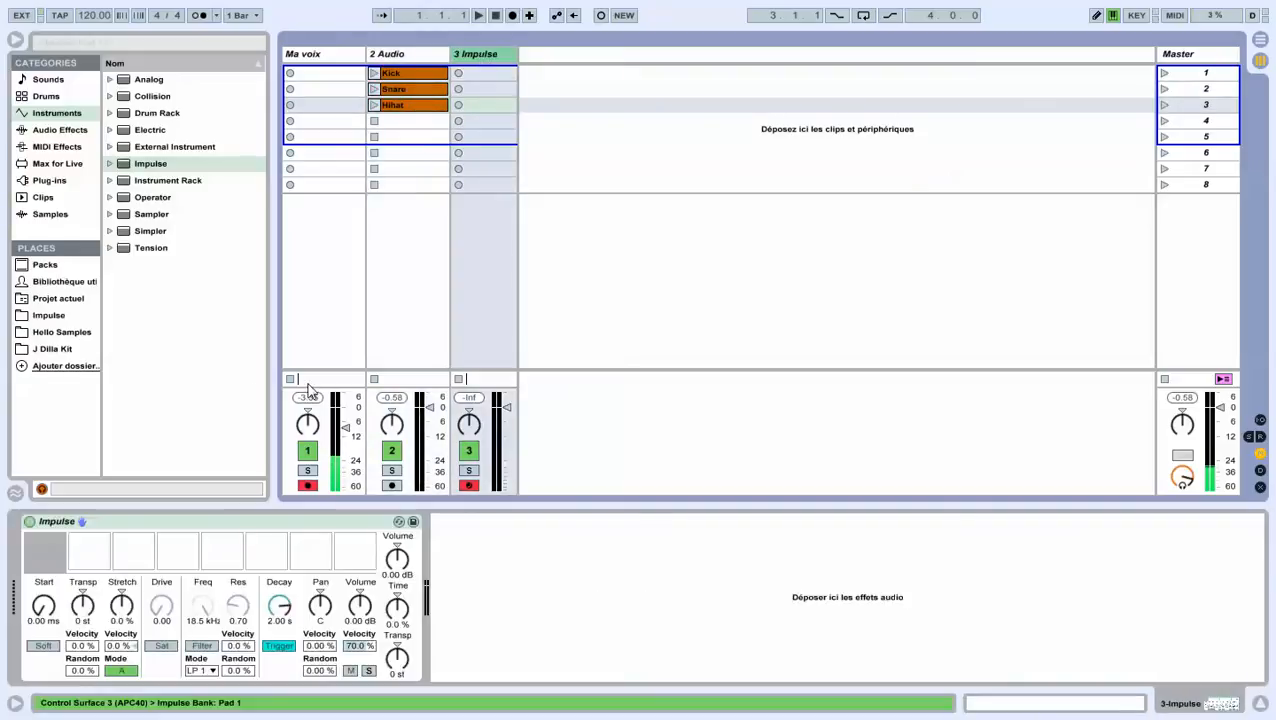
{"action": "left_click", "coordinate": [403, 76]}
{"action": "left_click_drag", "start_coordinate": [403, 76], "coordinate": [50, 548]}
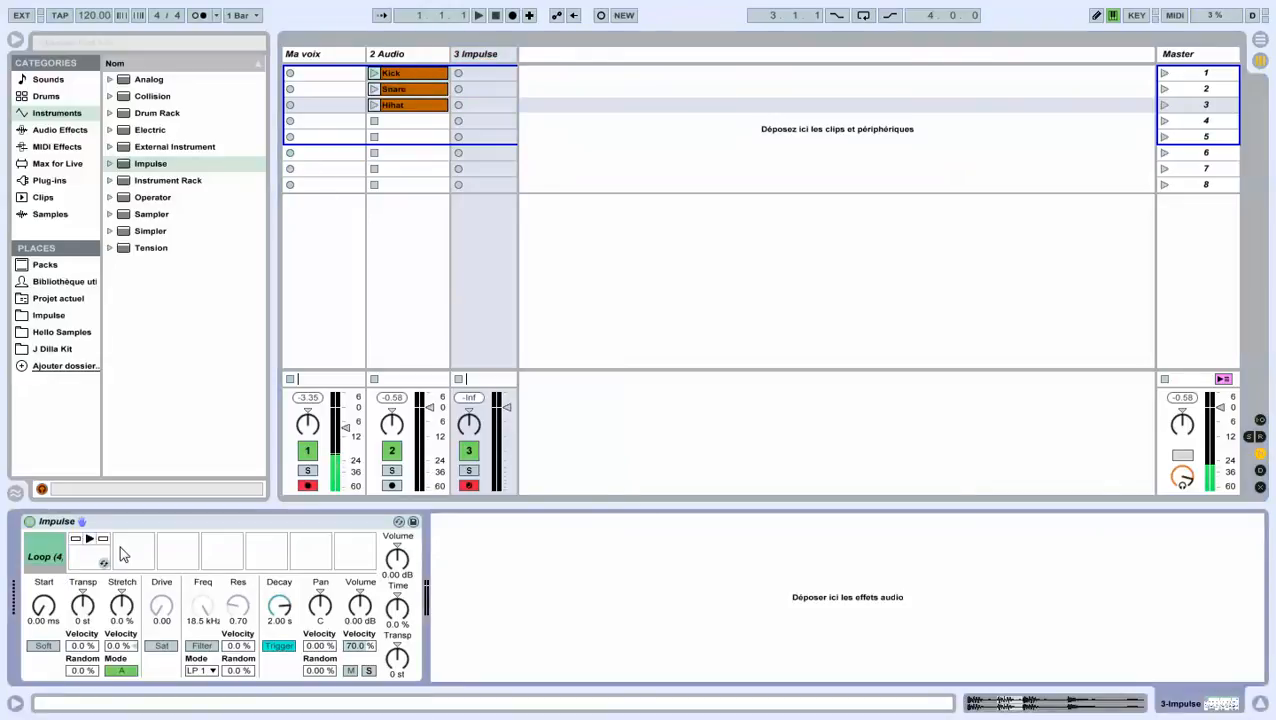
{"action": "left_click_drag", "start_coordinate": [405, 106], "coordinate": [92, 560]}
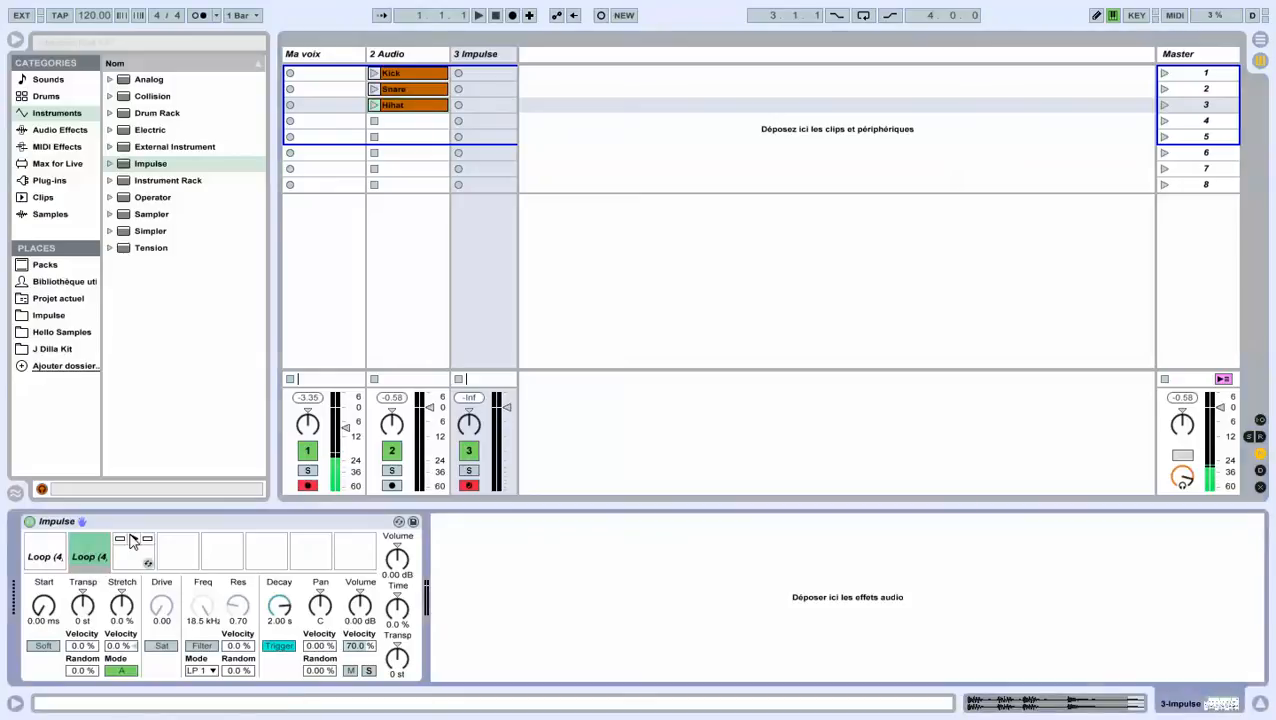
{"action": "left_click_drag", "start_coordinate": [420, 93], "coordinate": [135, 558]}
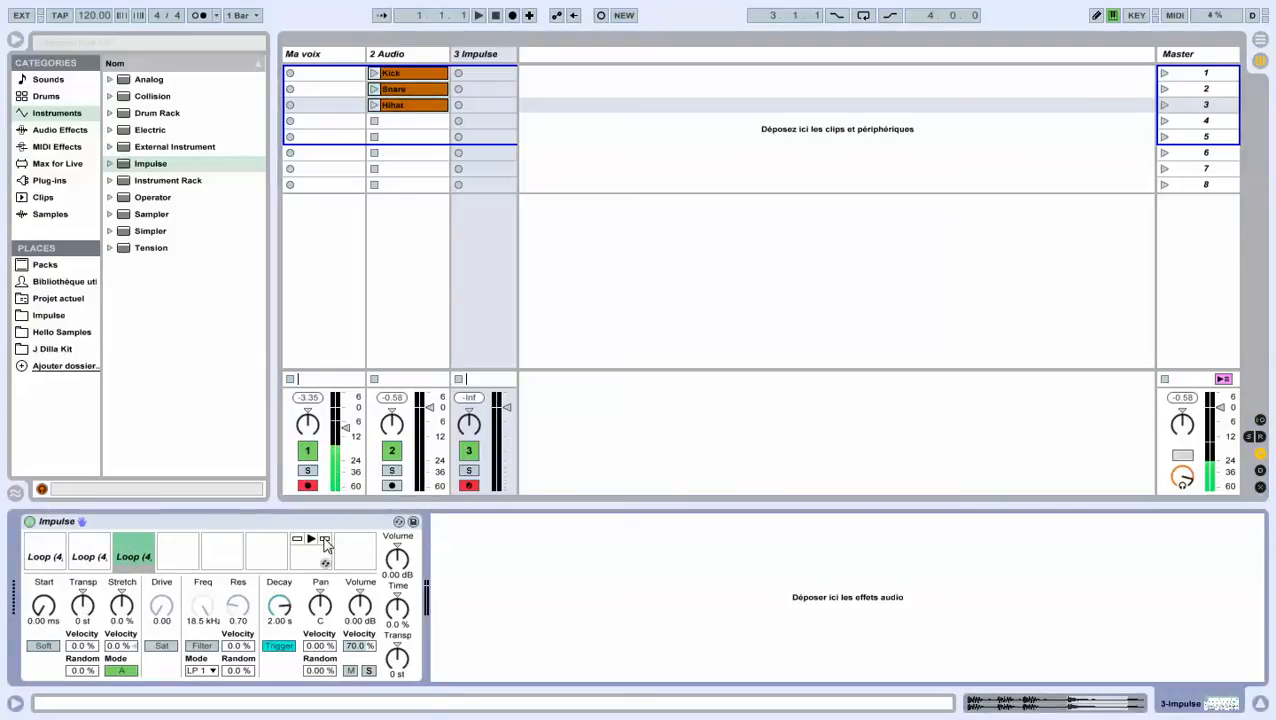
- Audition the three loaded Impulse sounds from the computer keyboard in the C3 to D4 range and look over the first slot's sample controls
{"action": "key", "text": "a"}
{"action": "key", "text": "s"}
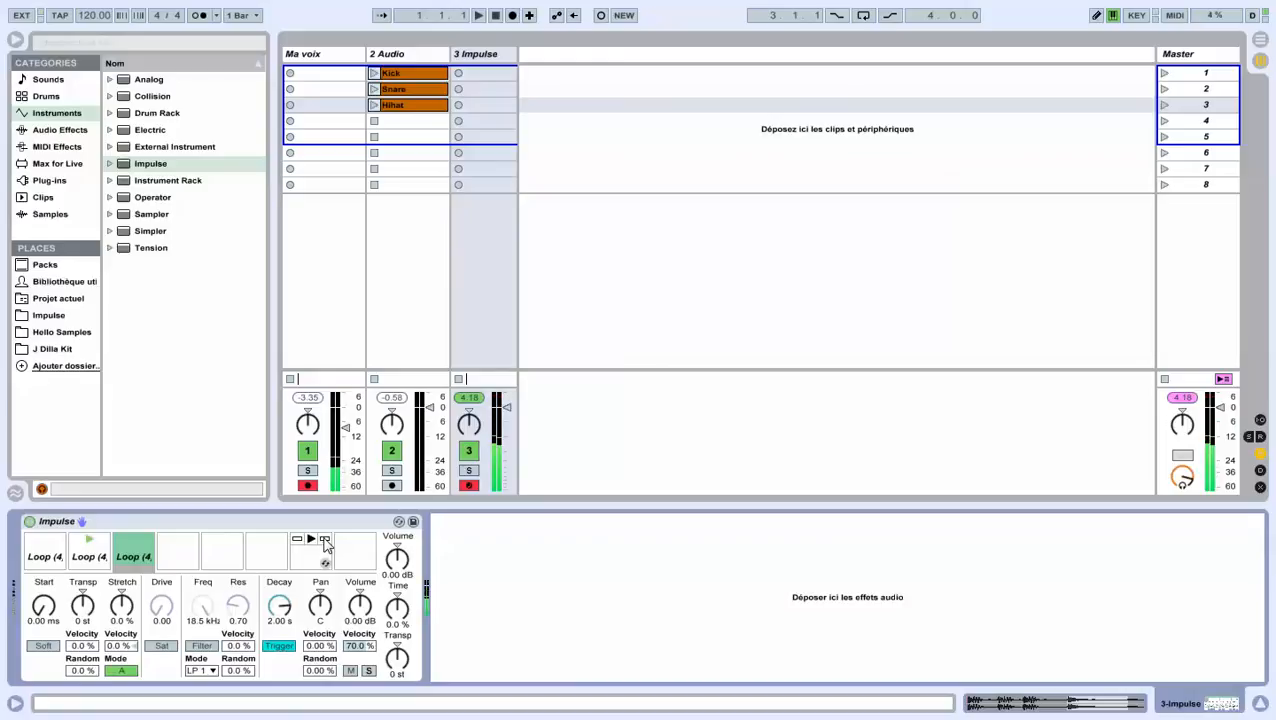
{"action": "key", "text": "s"}
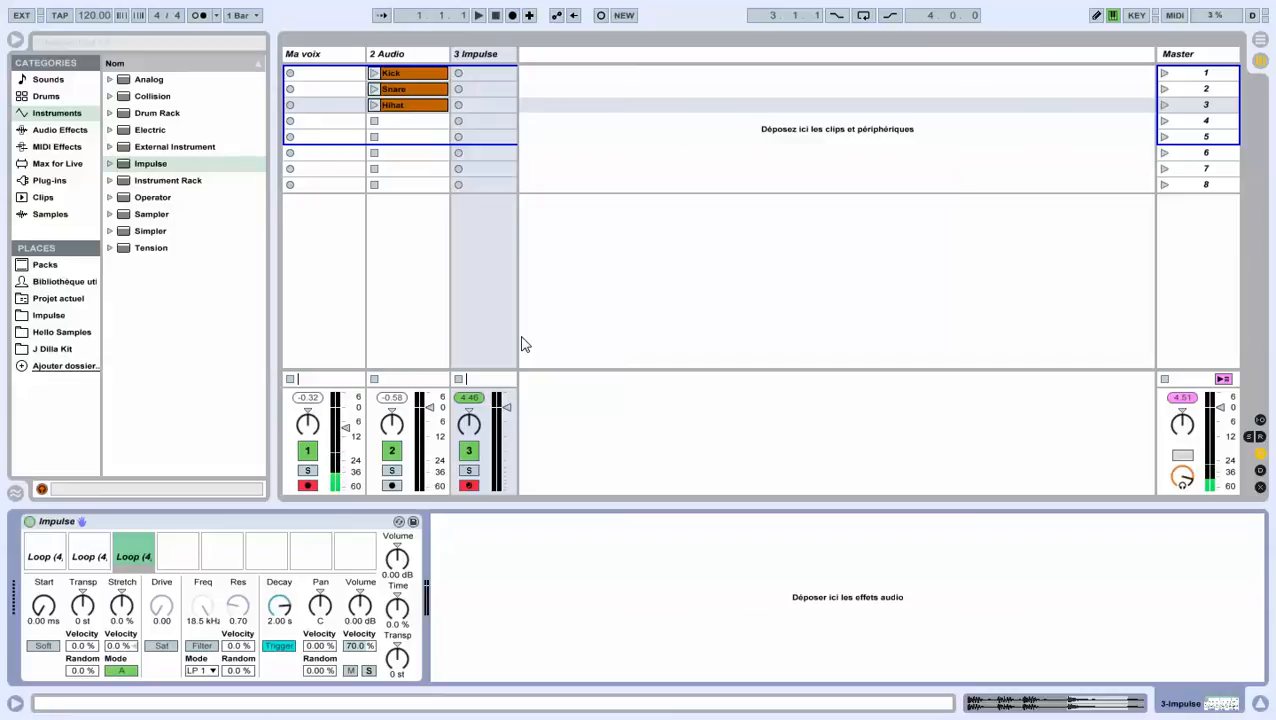
{"action": "key", "text": "x"}
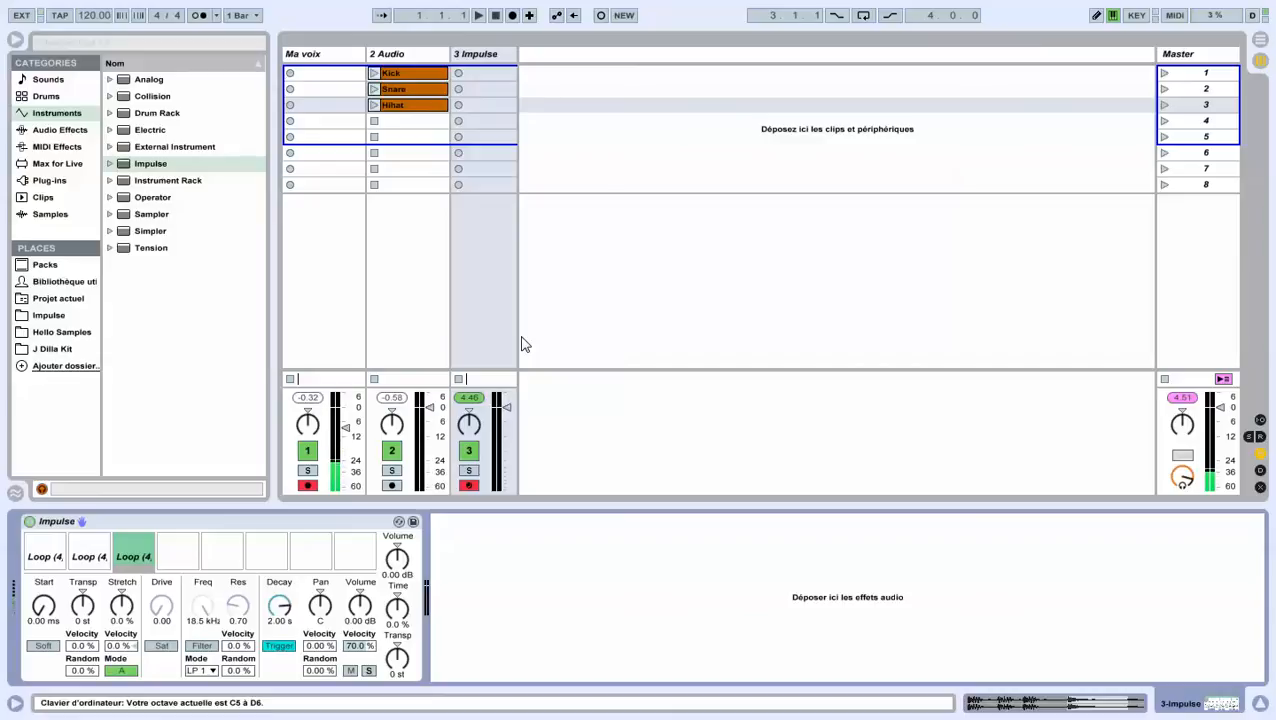
{"action": "key", "text": "z"}
{"action": "key", "text": "a"}
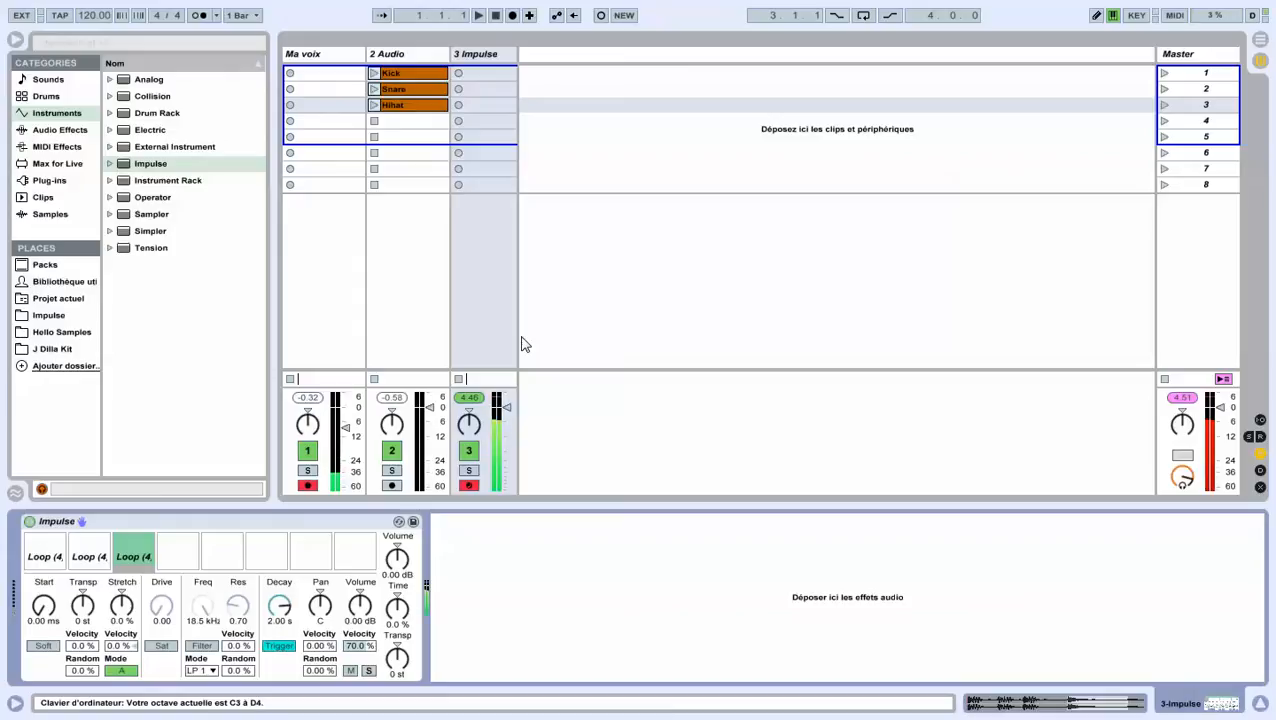
{"action": "key", "text": "w"}
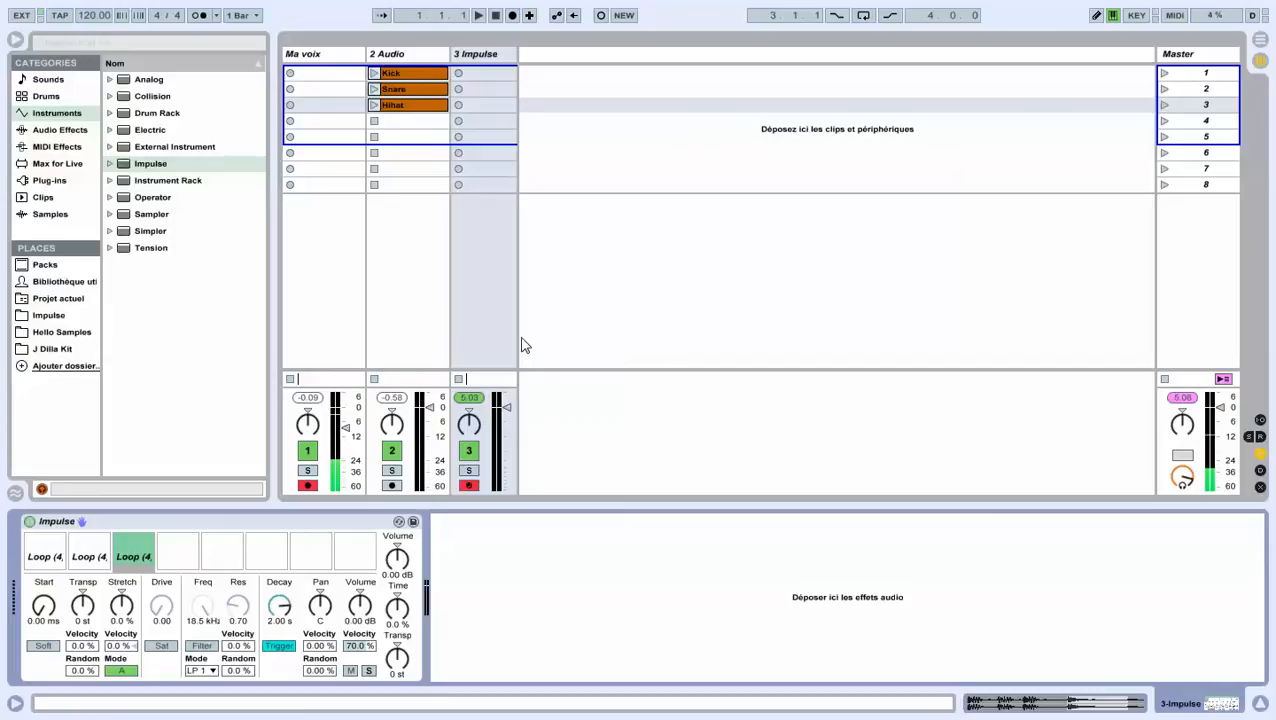
{"action": "key", "text": "x"}
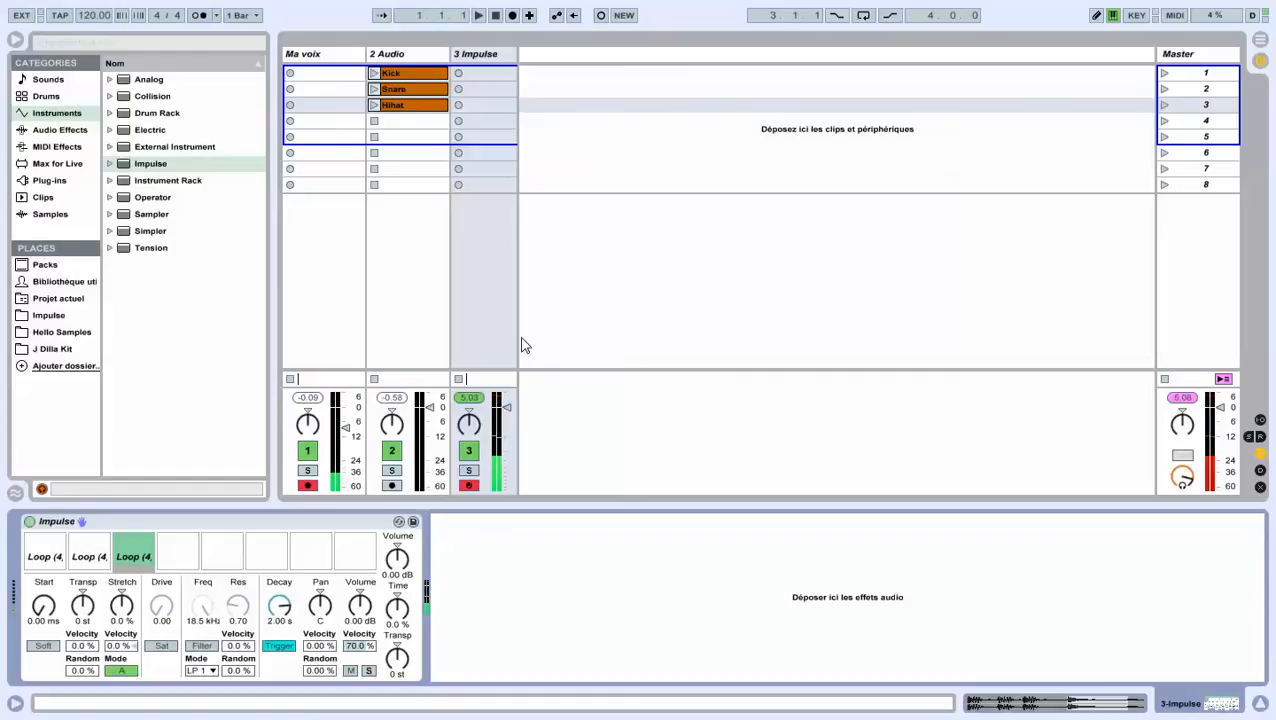
{"action": "key", "text": "s"}
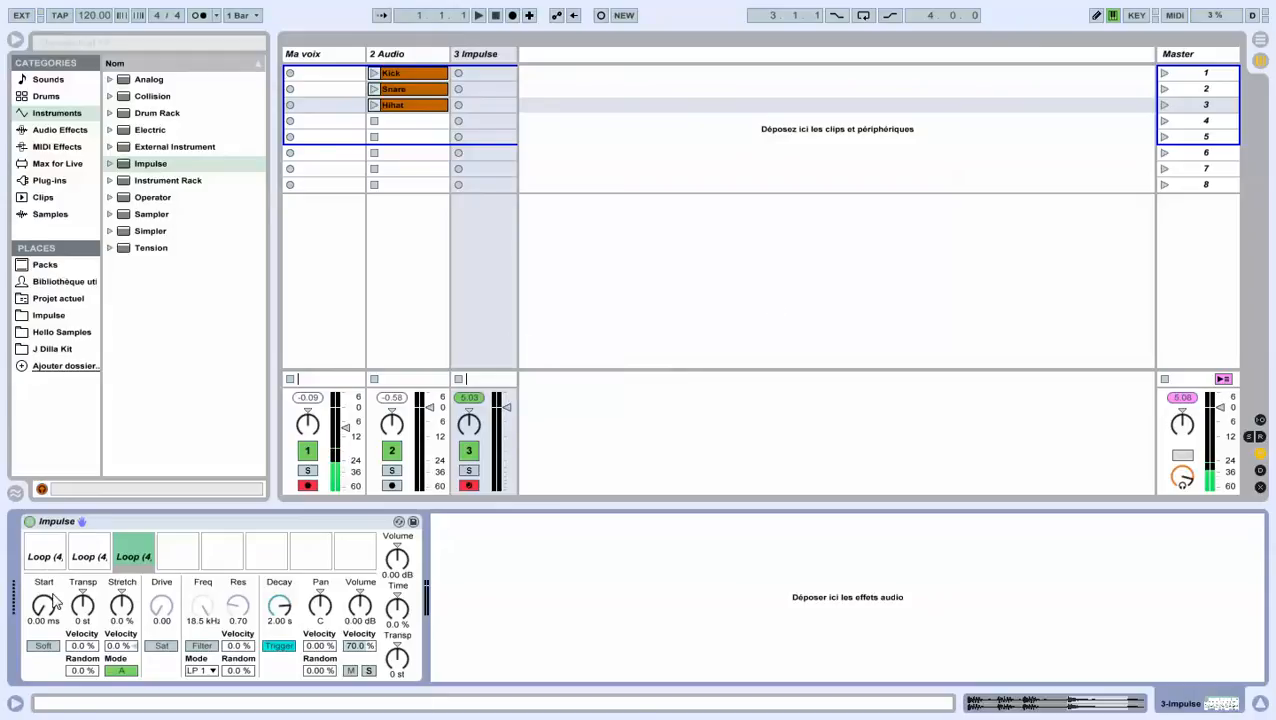
{"action": "left_click", "coordinate": [34, 566]}
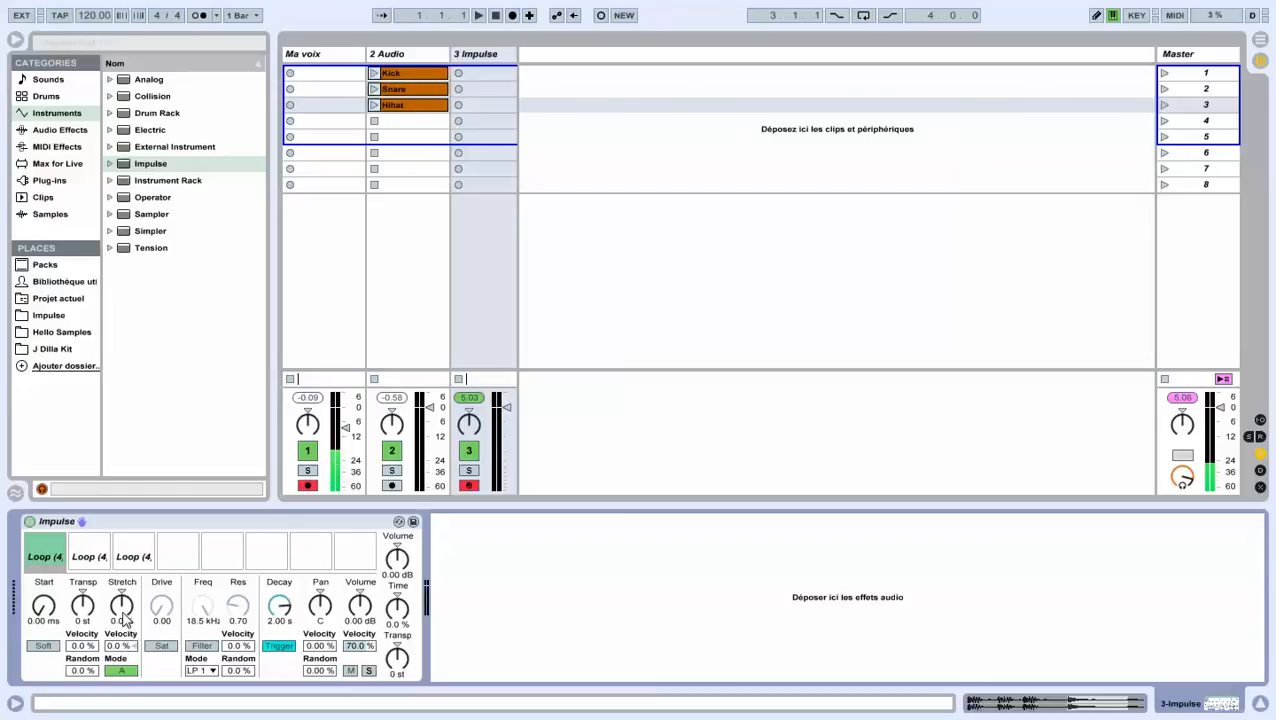
{"action": "left_click", "coordinate": [47, 605]}
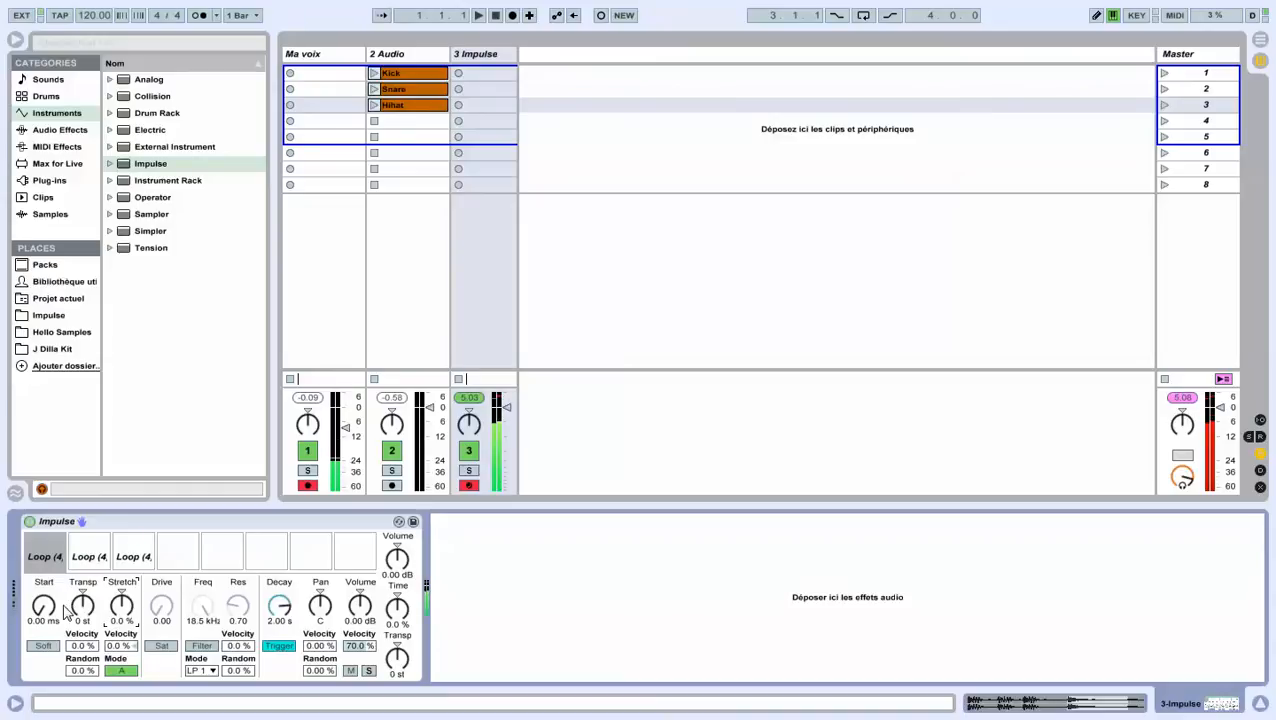
- Rename the first three Impulse sample slots as Kick, HH and Snare
{"action": "left_click", "coordinate": [134, 552]}
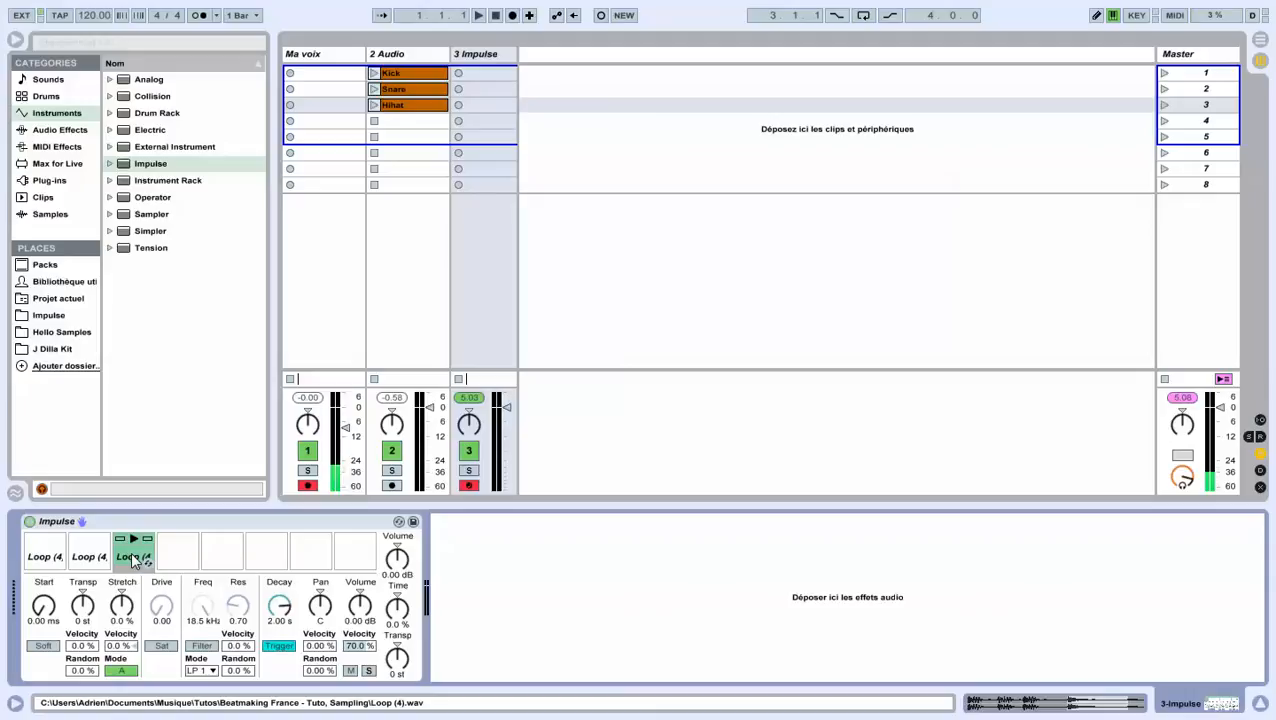
{"action": "left_click", "coordinate": [134, 557]}
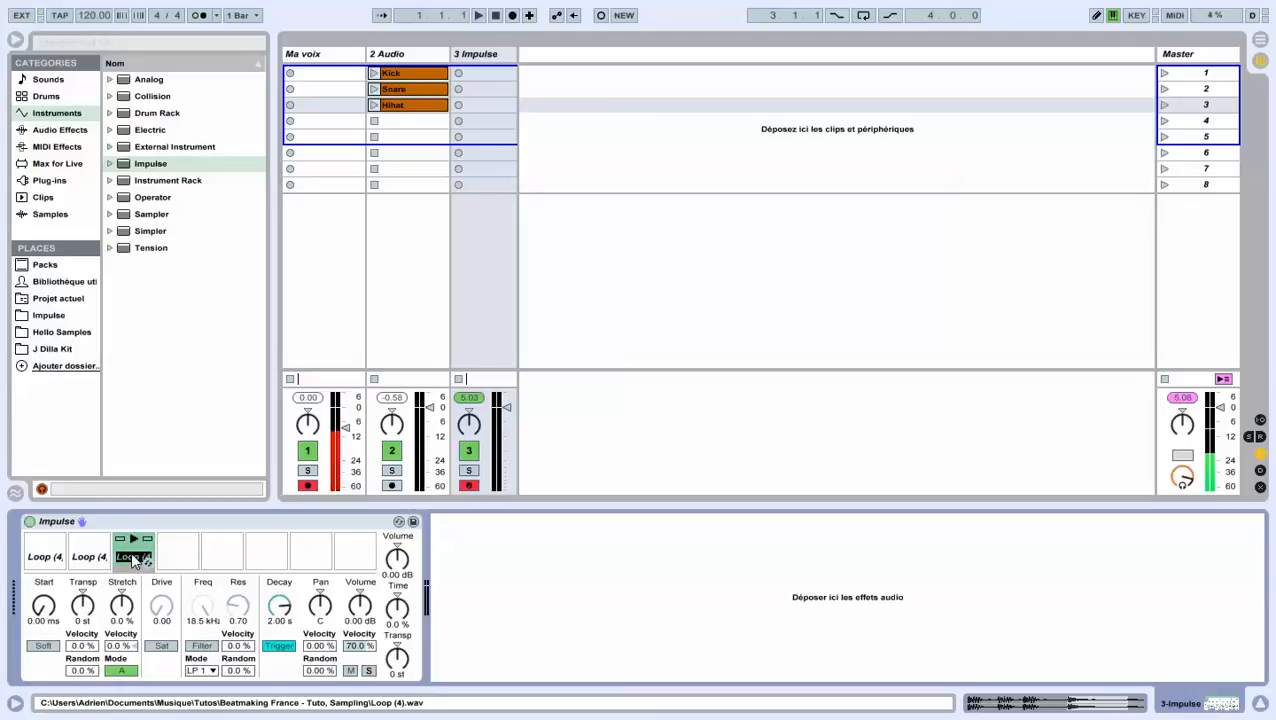
{"action": "type", "text": "Snare"}
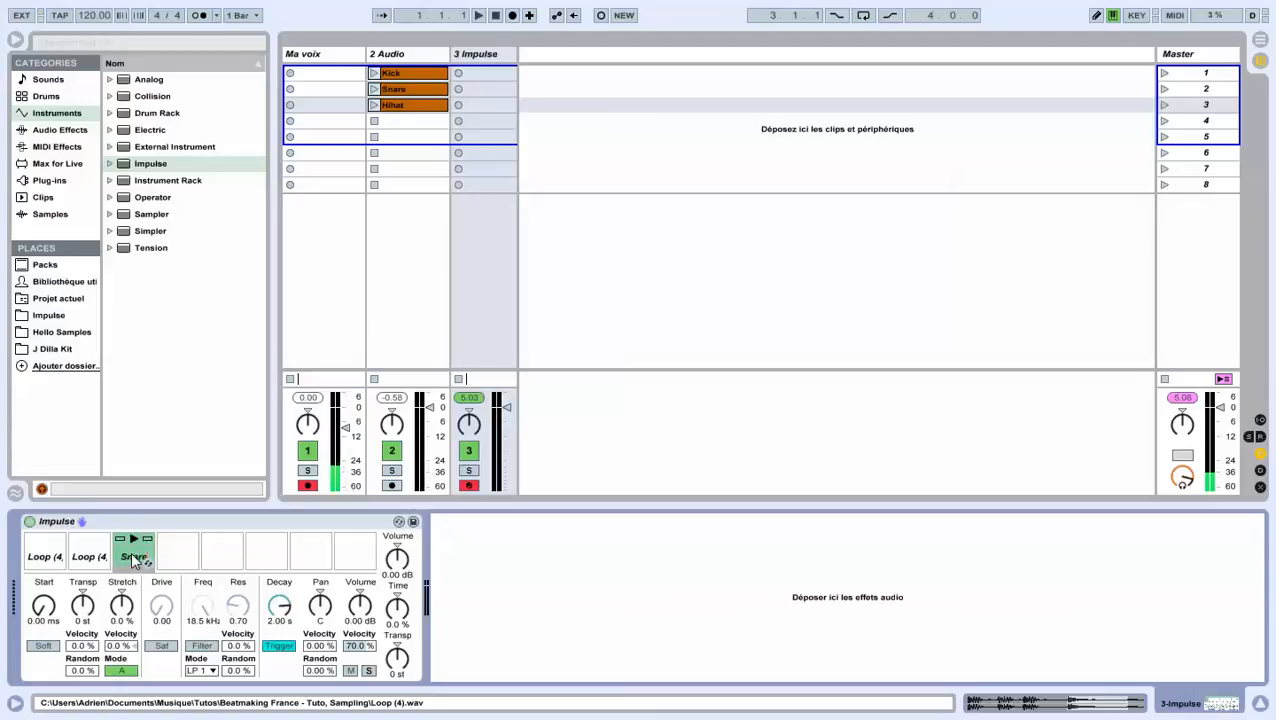
{"action": "left_click", "coordinate": [84, 548]}
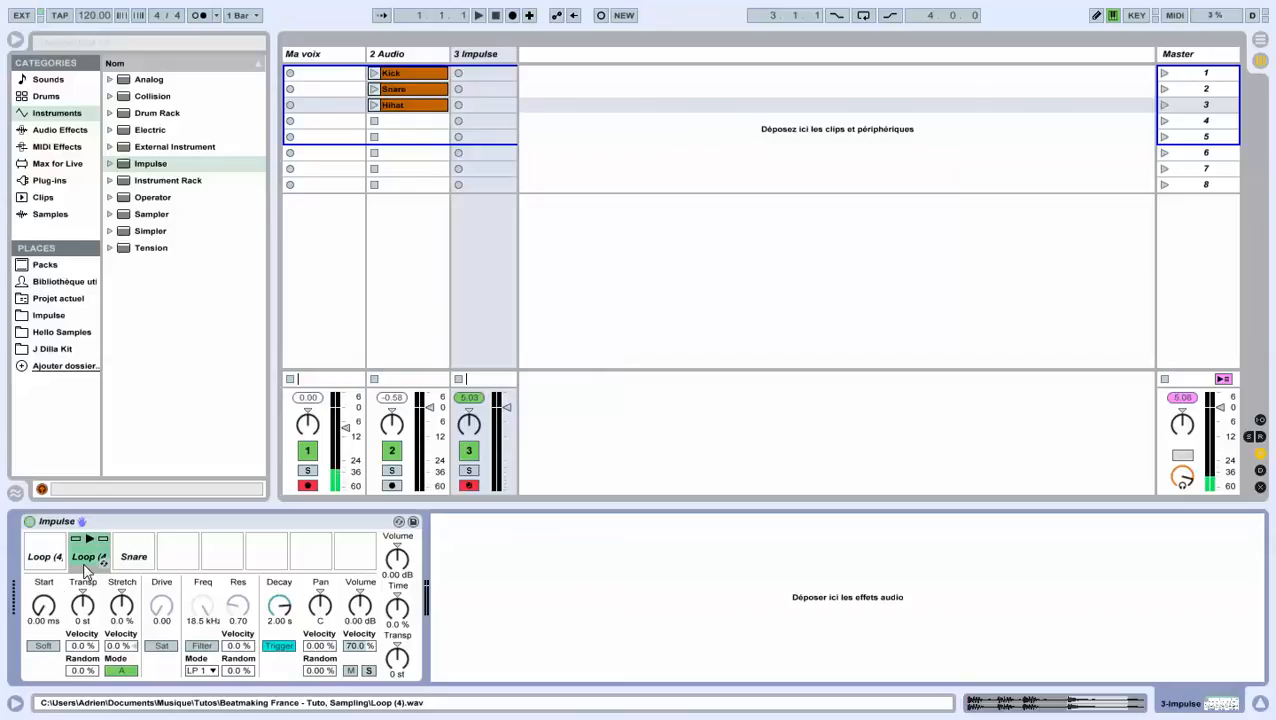
{"action": "key", "text": "ctrl+r"}
{"action": "type", "text": "H"}
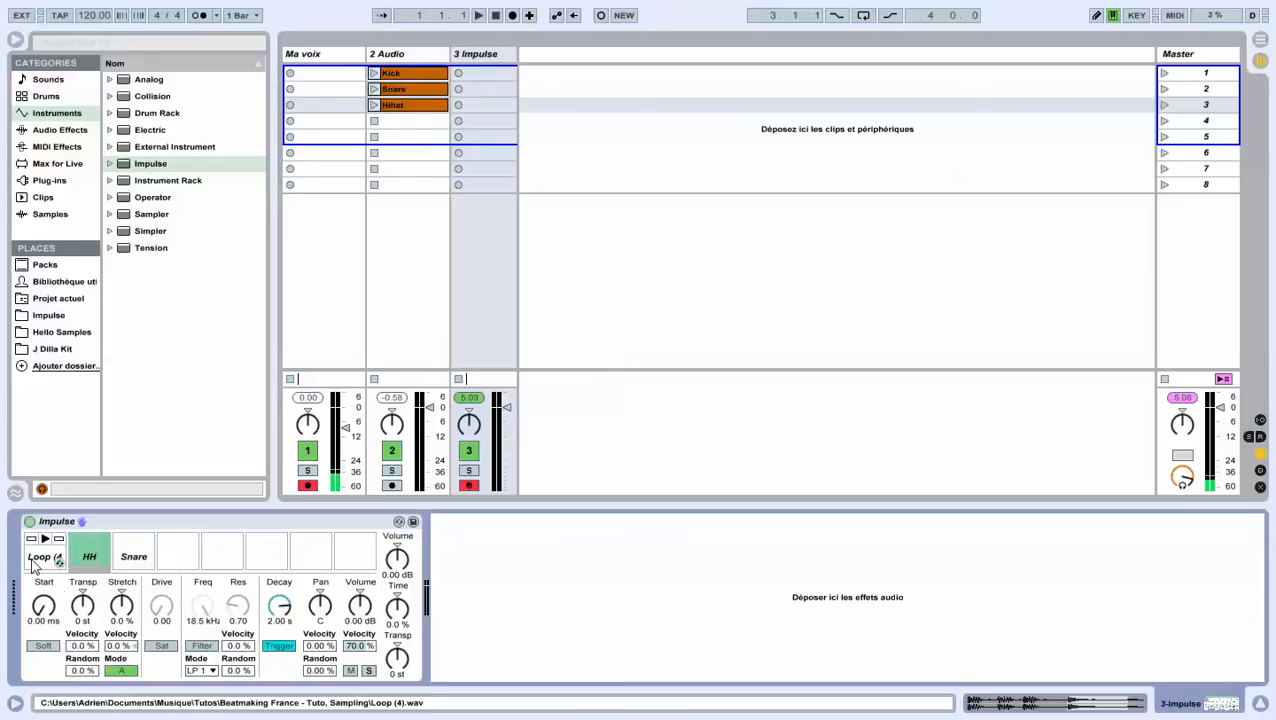
{"action": "left_click", "coordinate": [35, 560]}
{"action": "key", "text": "ctrl+r"}
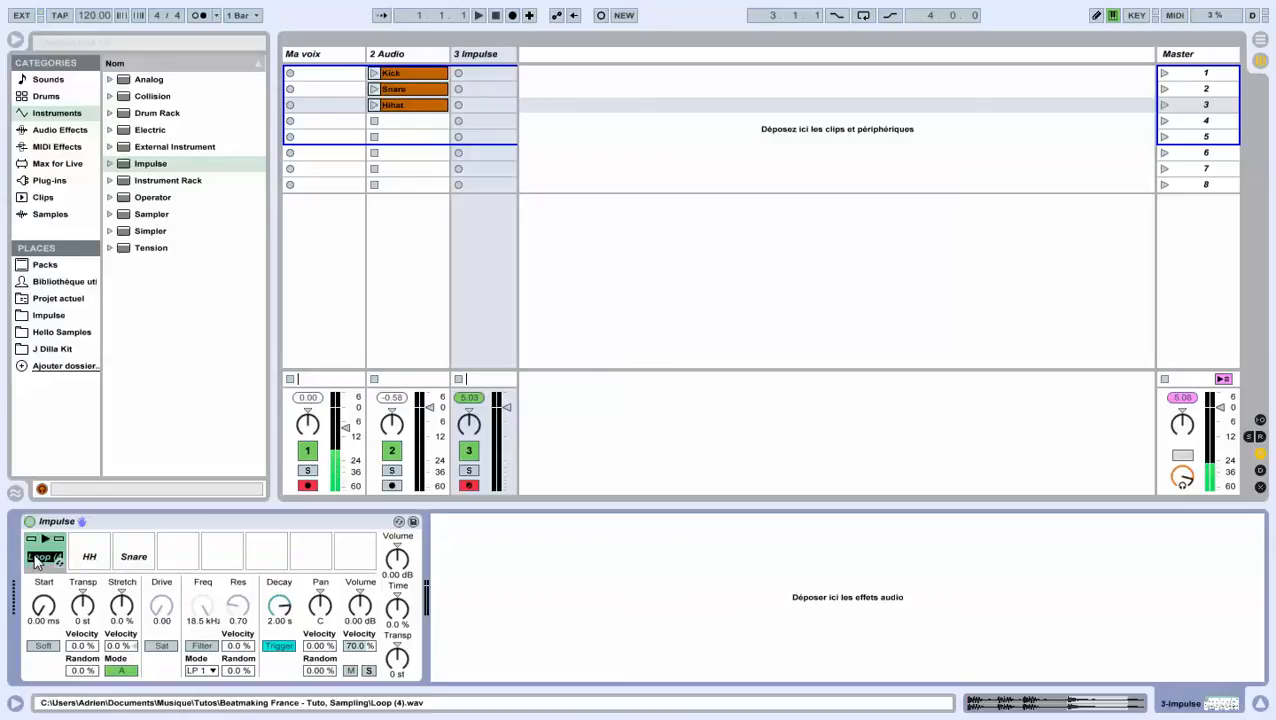
{"action": "type", "text": "Kick"}
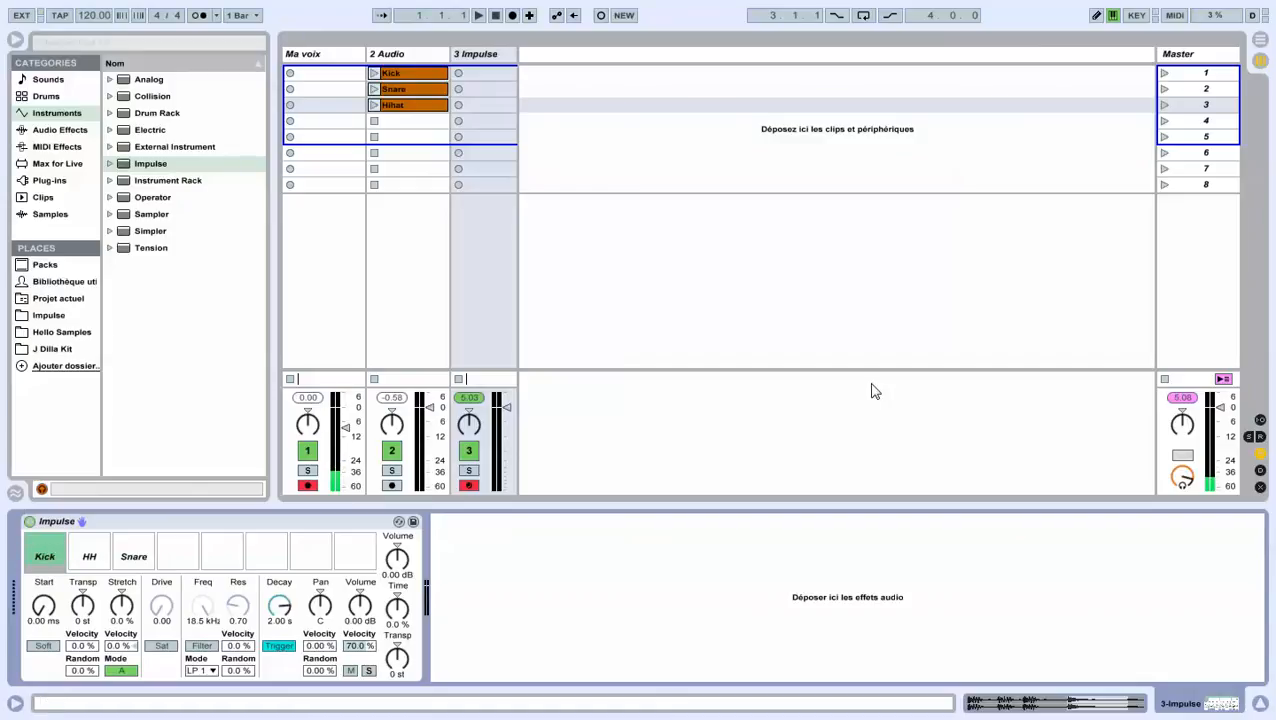
- Try a different Start offset on the Snare slot while playing it repeatedly
{"action": "left_click", "coordinate": [134, 560]}
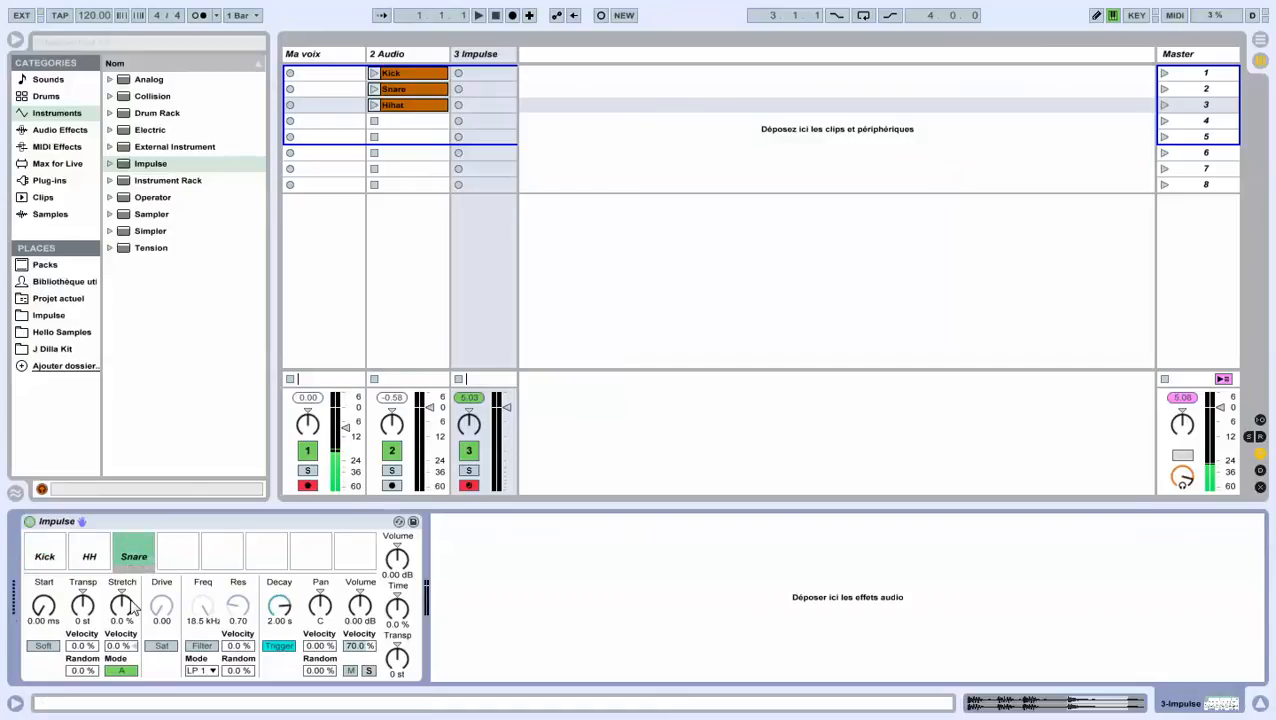
{"action": "mouse_move", "coordinate": [43, 606]}
{"action": "left_mouse_down"}
{"action": "mouse_move", "coordinate": [43, 585]}
{"action": "mouse_move", "coordinate": [56, 632]}
{"action": "mouse_move", "coordinate": [56, 570]}
{"action": "mouse_move", "coordinate": [52, 620]}
{"action": "left_mouse_up"}
{"action": "key", "text": "d"}
{"action": "key", "text": "d"}
{"action": "key", "text": "d"}
{"action": "key", "text": "d"}
{"action": "key", "text": "d"}
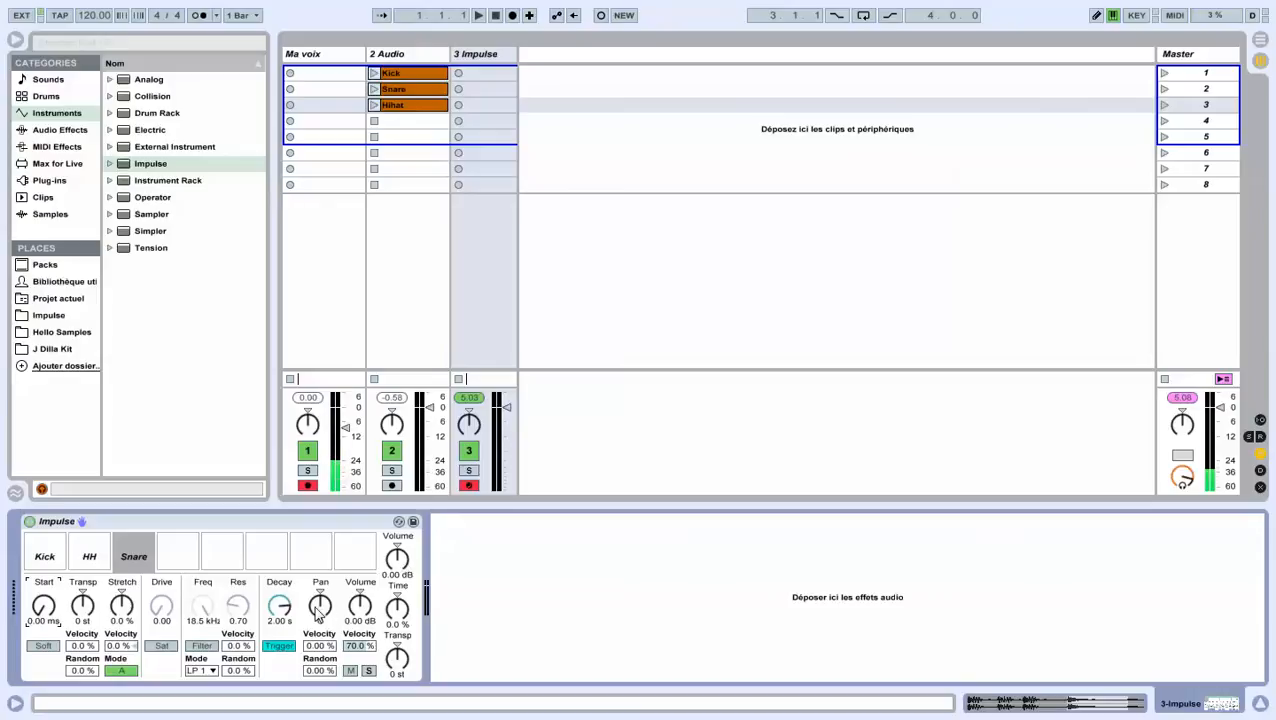
- Look over Impulse's global Volume and Transp controls and audition the Snare slot
{"action": "left_click", "coordinate": [402, 560]}
{"action": "left_click", "coordinate": [398, 668]}
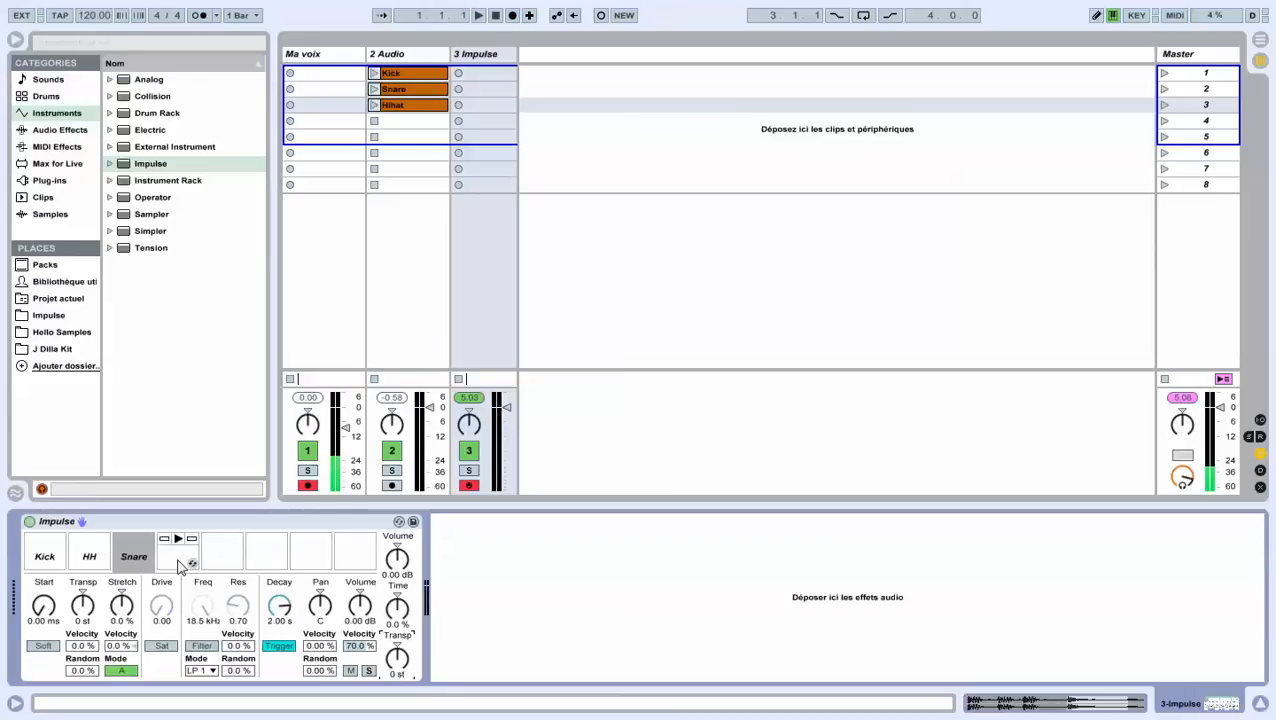
{"action": "left_click", "coordinate": [135, 557]}
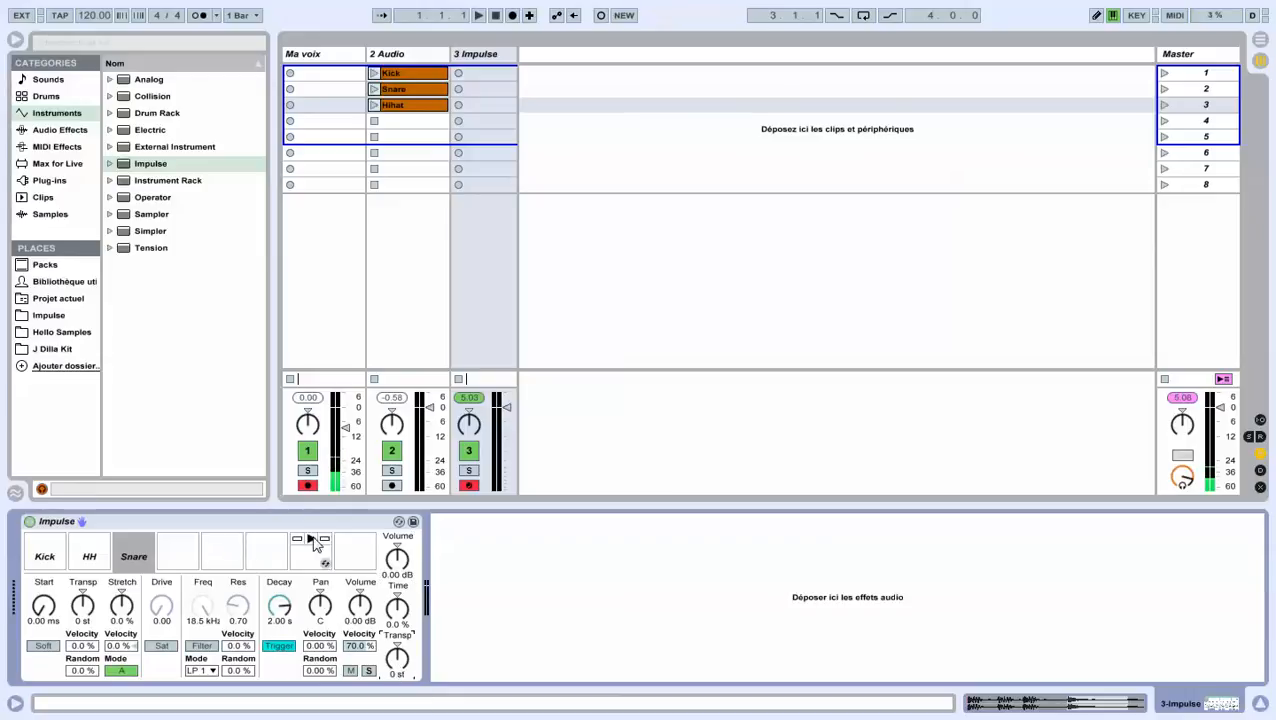
{"action": "left_click", "coordinate": [134, 560]}
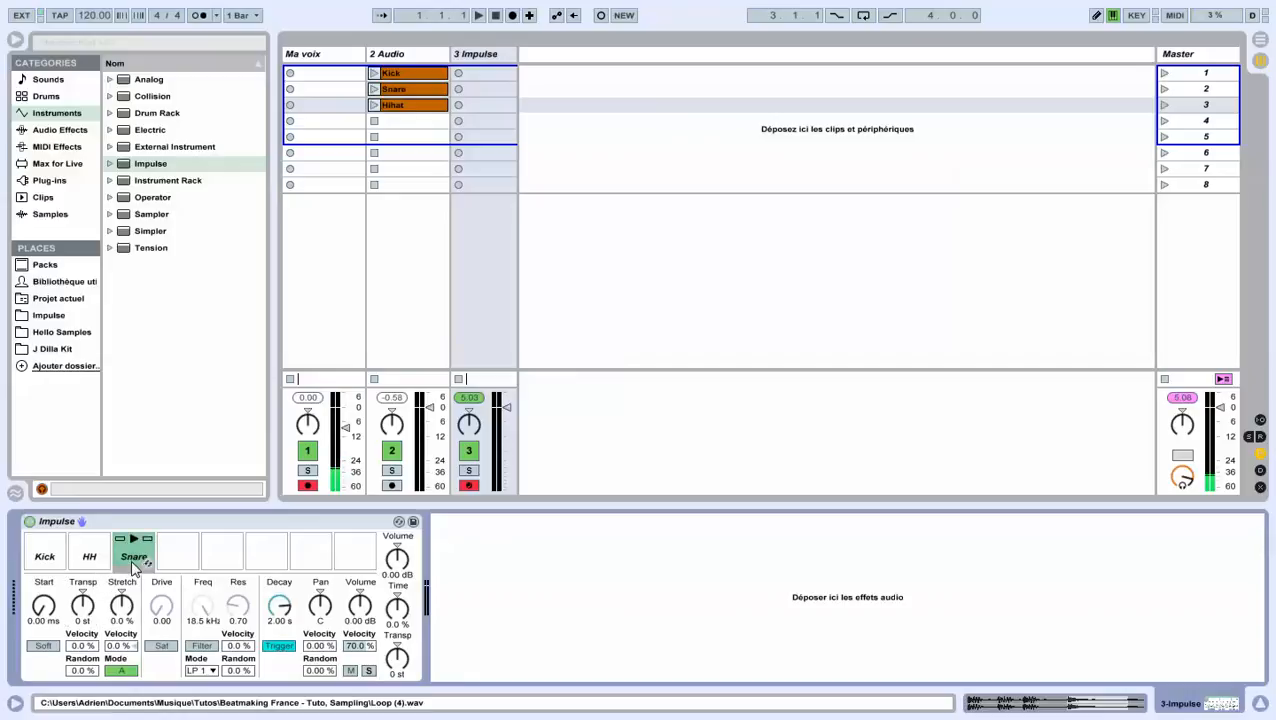
- Try the Snare slot's Transp at -15 st and Impulse's global Transp at -14 st, resetting each to 0 st
{"action": "mouse_move", "coordinate": [141, 567]}
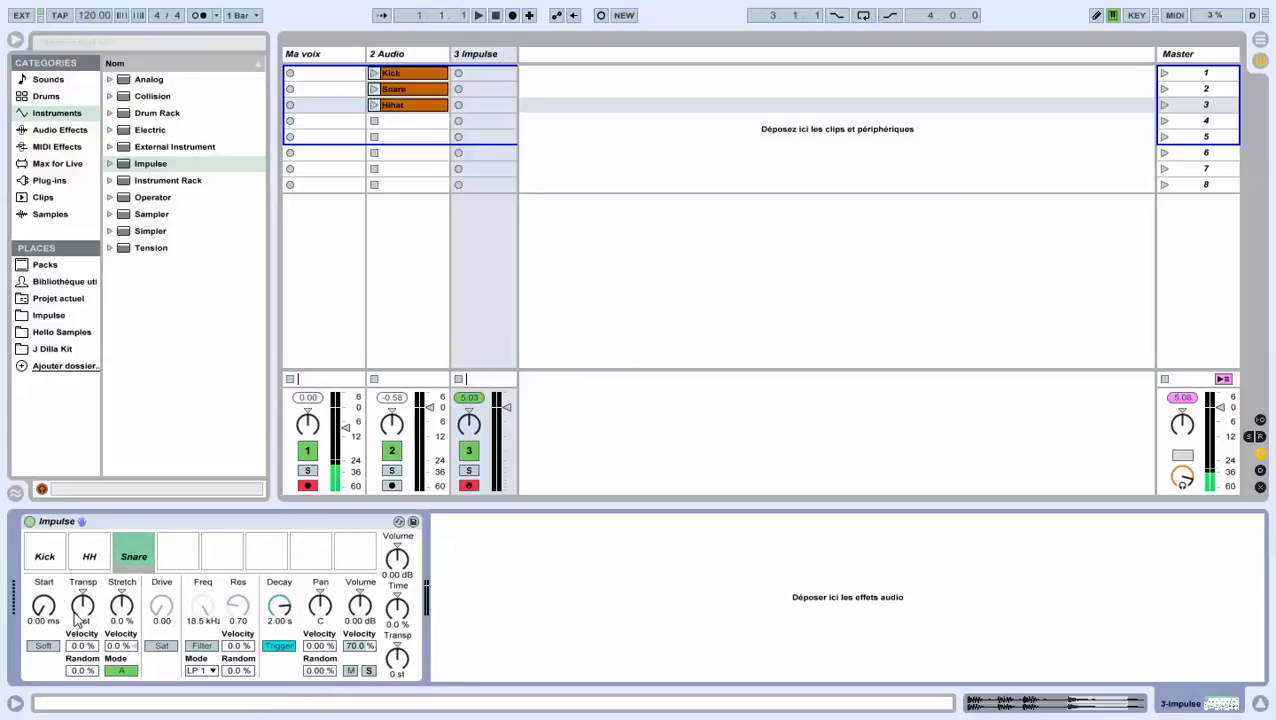
{"action": "mouse_move", "coordinate": [76, 618]}
{"action": "left_mouse_down"}
{"action": "mouse_move", "coordinate": [76, 637]}
{"action": "mouse_move", "coordinate": [85, 606]}
{"action": "left_mouse_up"}
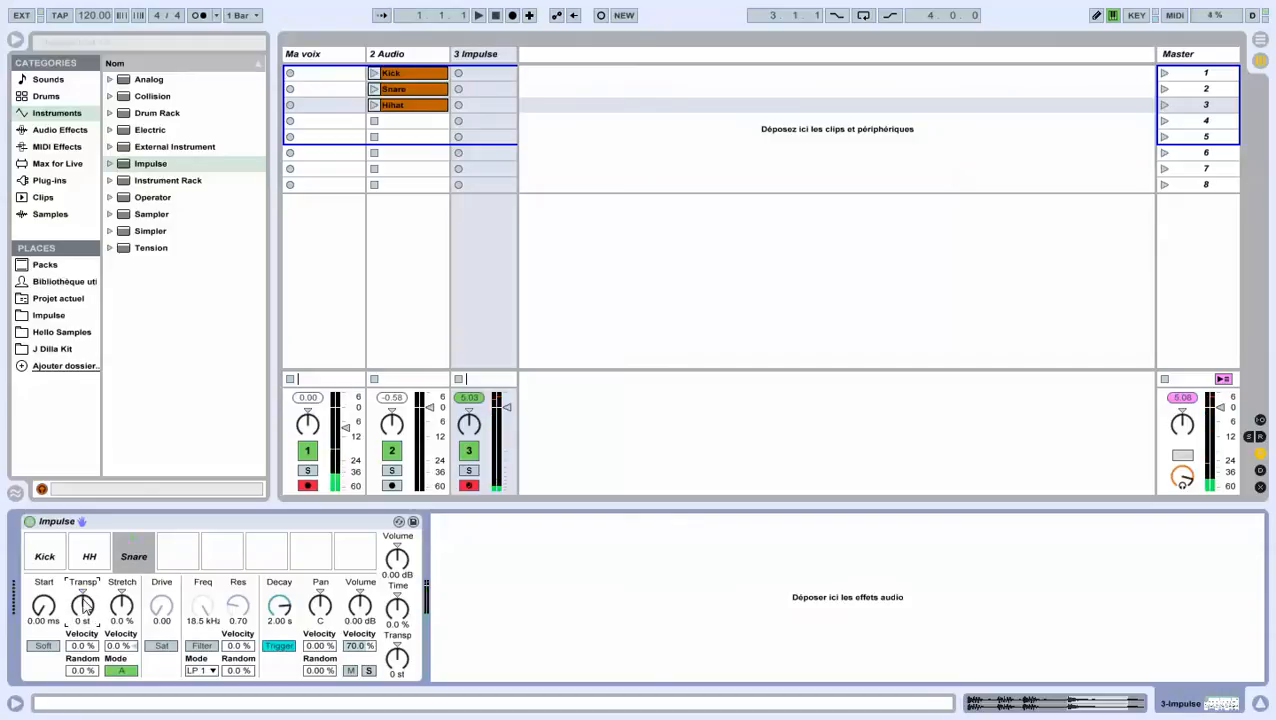
{"action": "left_click", "coordinate": [91, 560]}
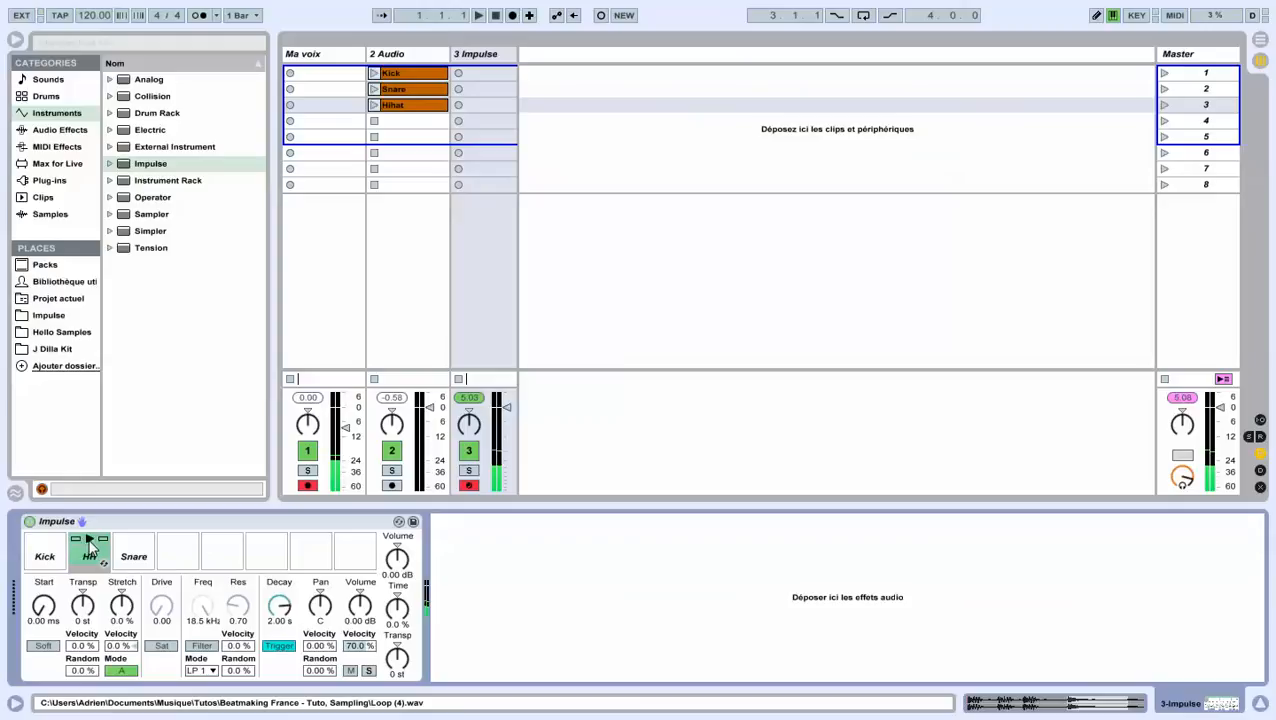
{"action": "left_click", "coordinate": [125, 563]}
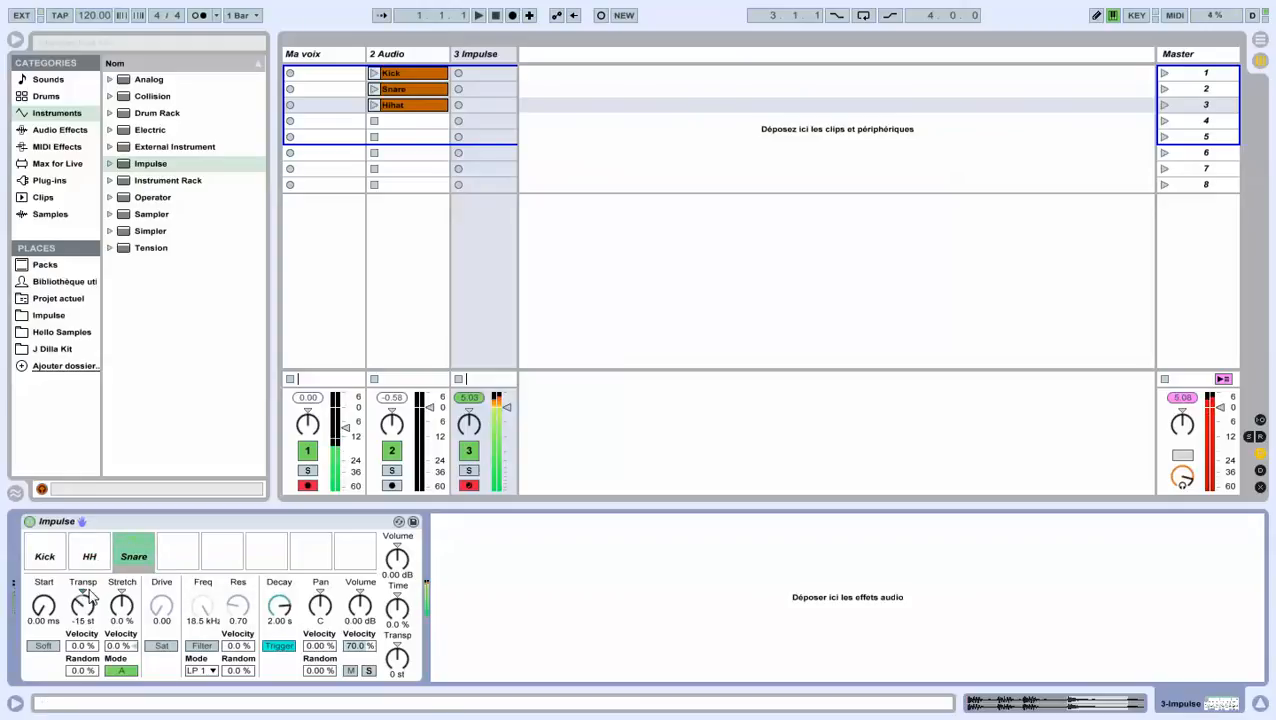
{"action": "left_click", "coordinate": [83, 592]}
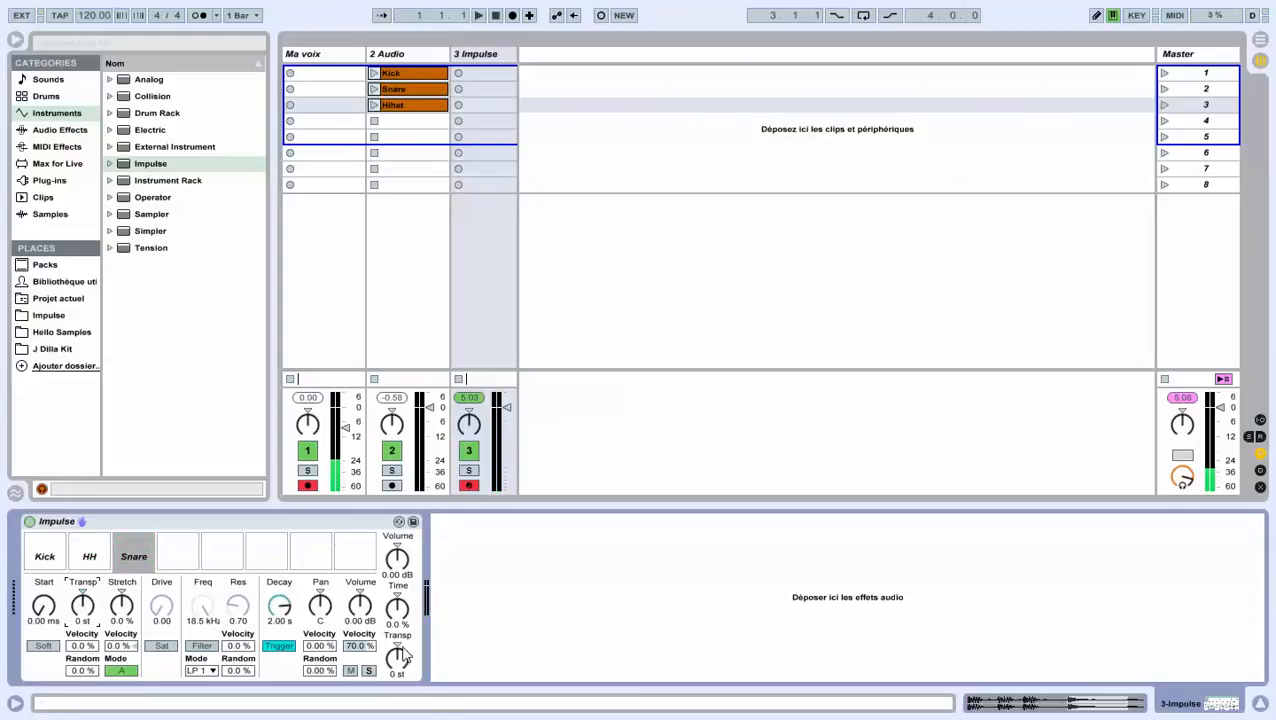
{"action": "left_click", "coordinate": [90, 548]}
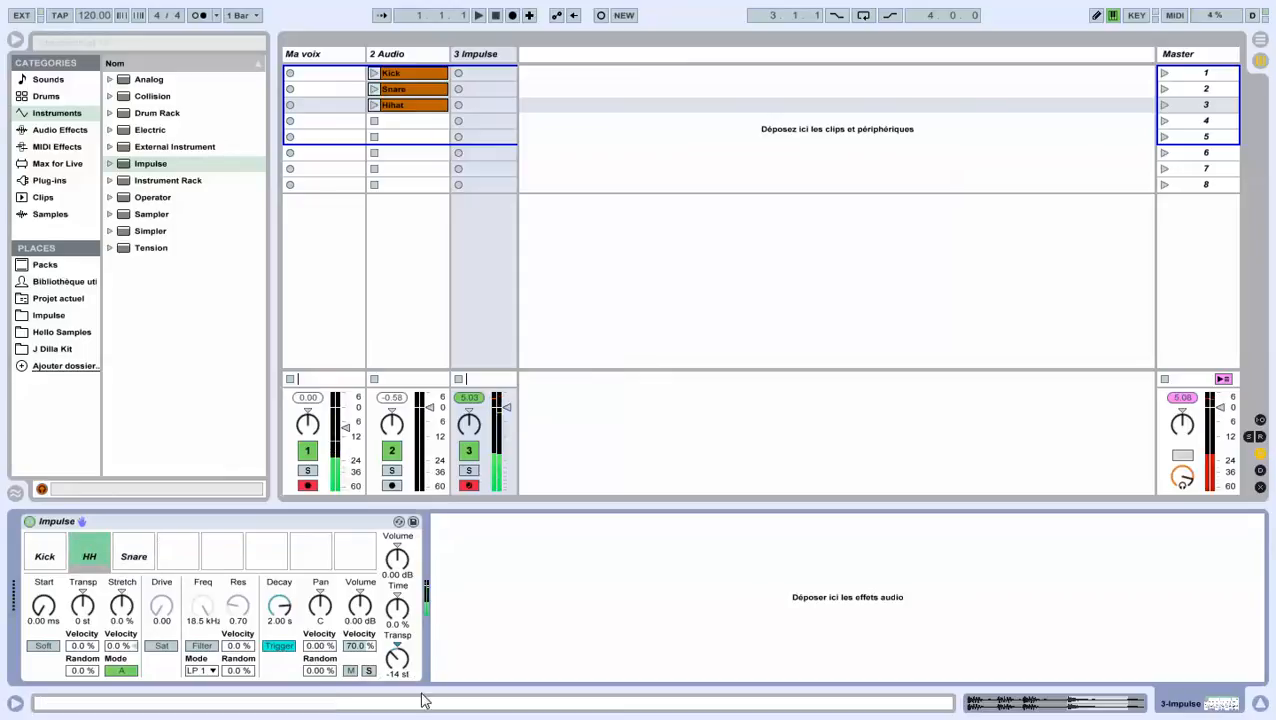
{"action": "left_click", "coordinate": [397, 645]}
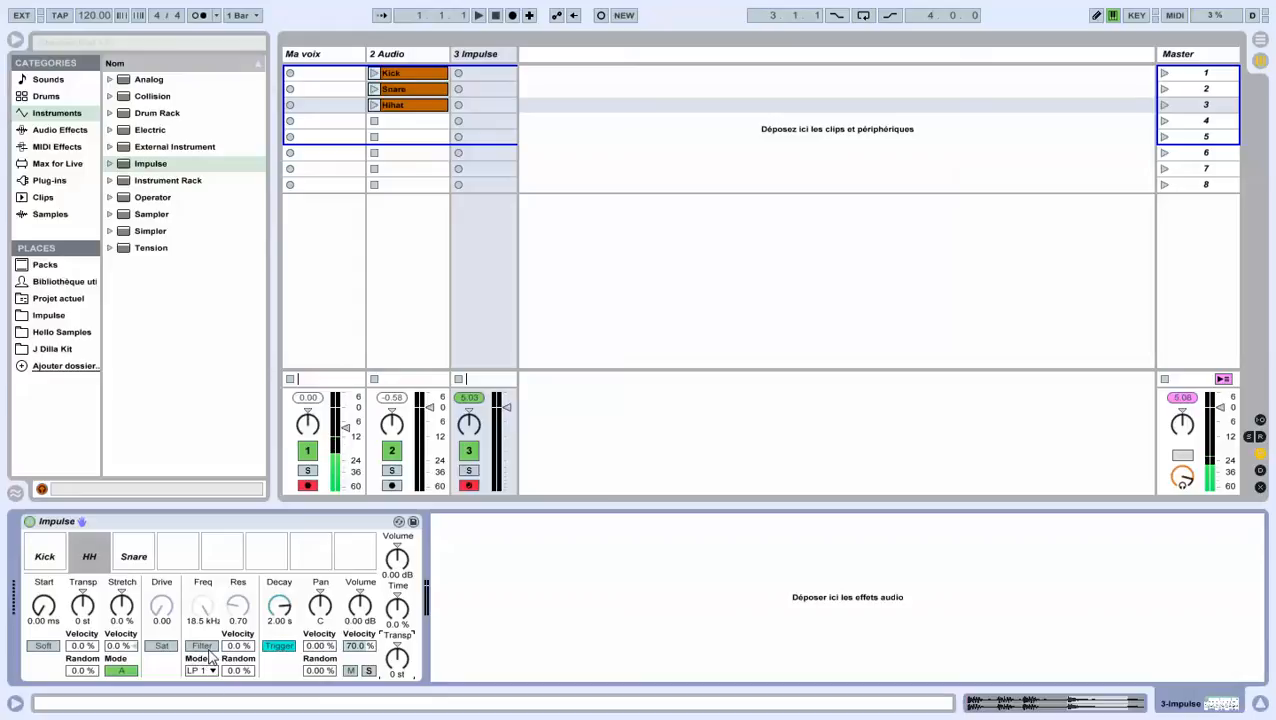
- Try the Soft option on and off for the Snare and HH slots while auditioning the sounds
{"action": "left_click", "coordinate": [48, 576]}
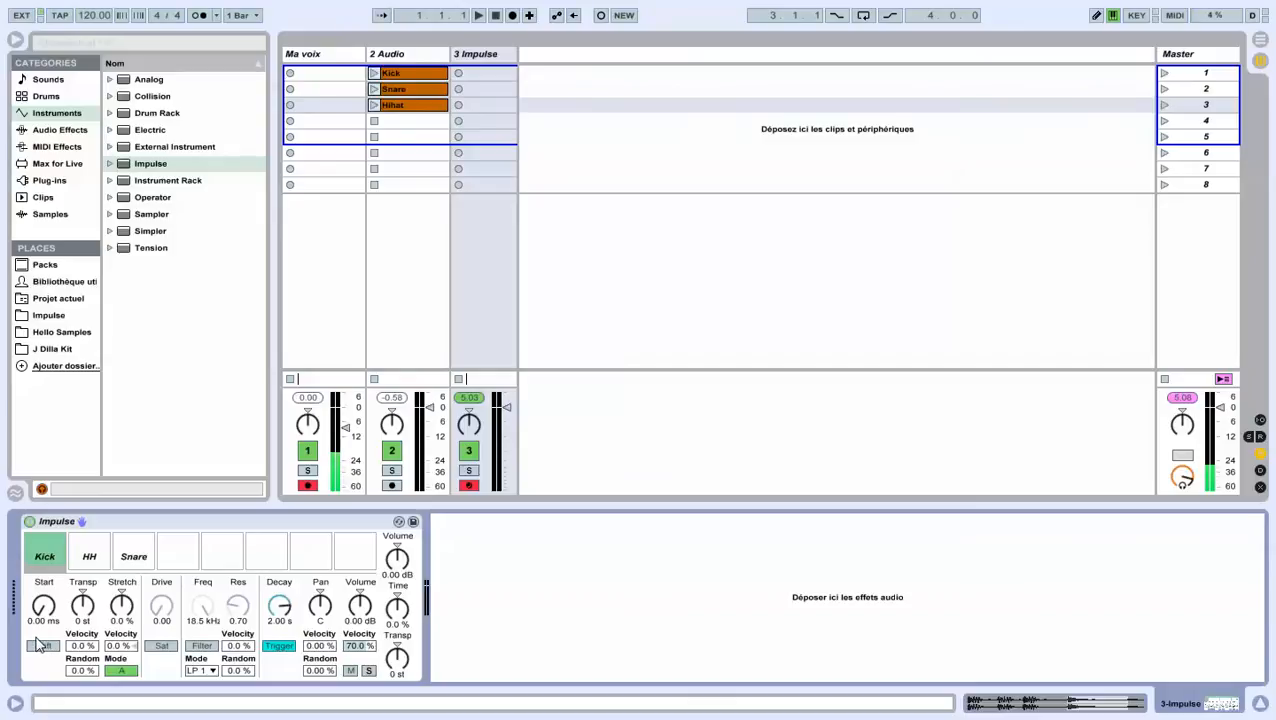
{"action": "left_click", "coordinate": [119, 569]}
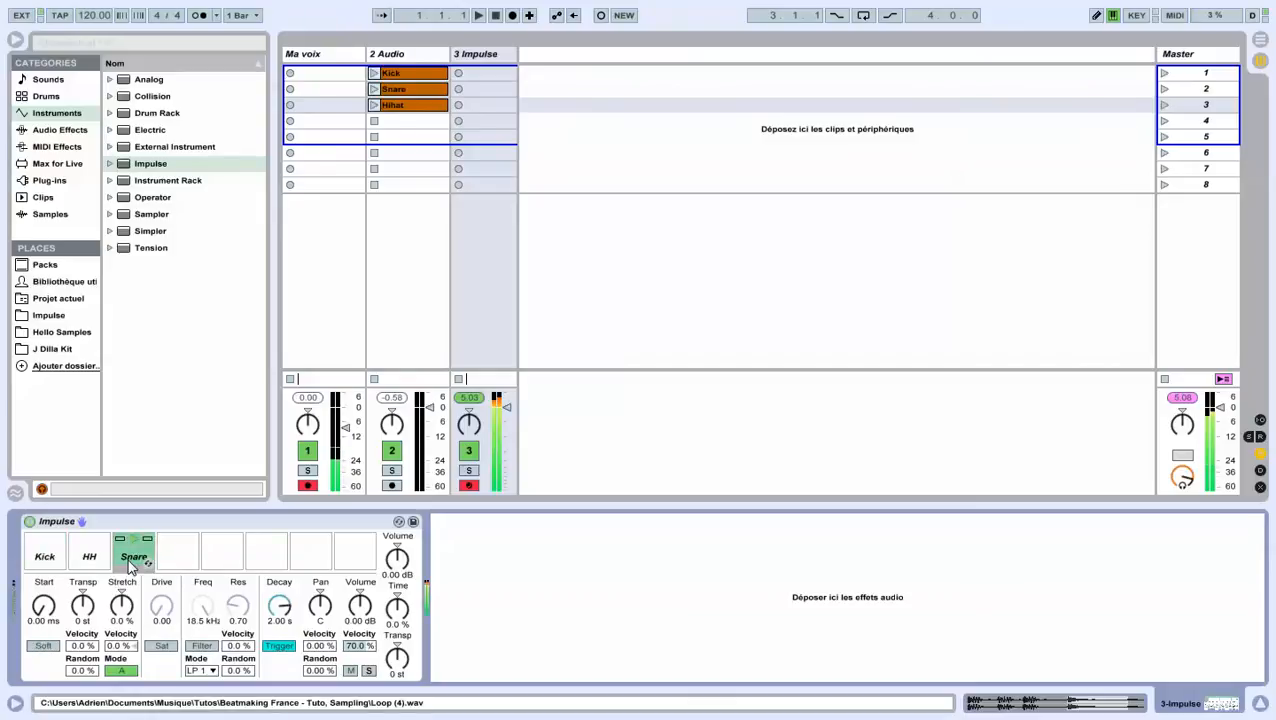
{"action": "left_click", "coordinate": [52, 648]}
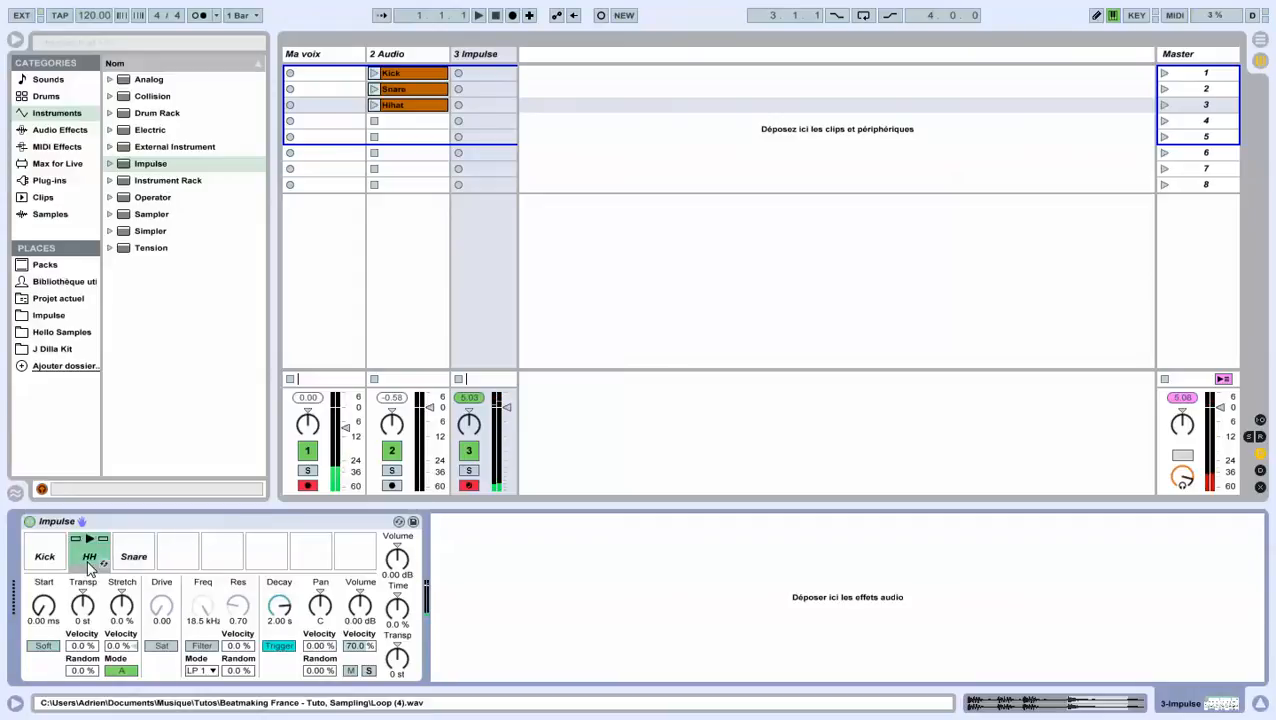
{"action": "left_click", "coordinate": [48, 647]}
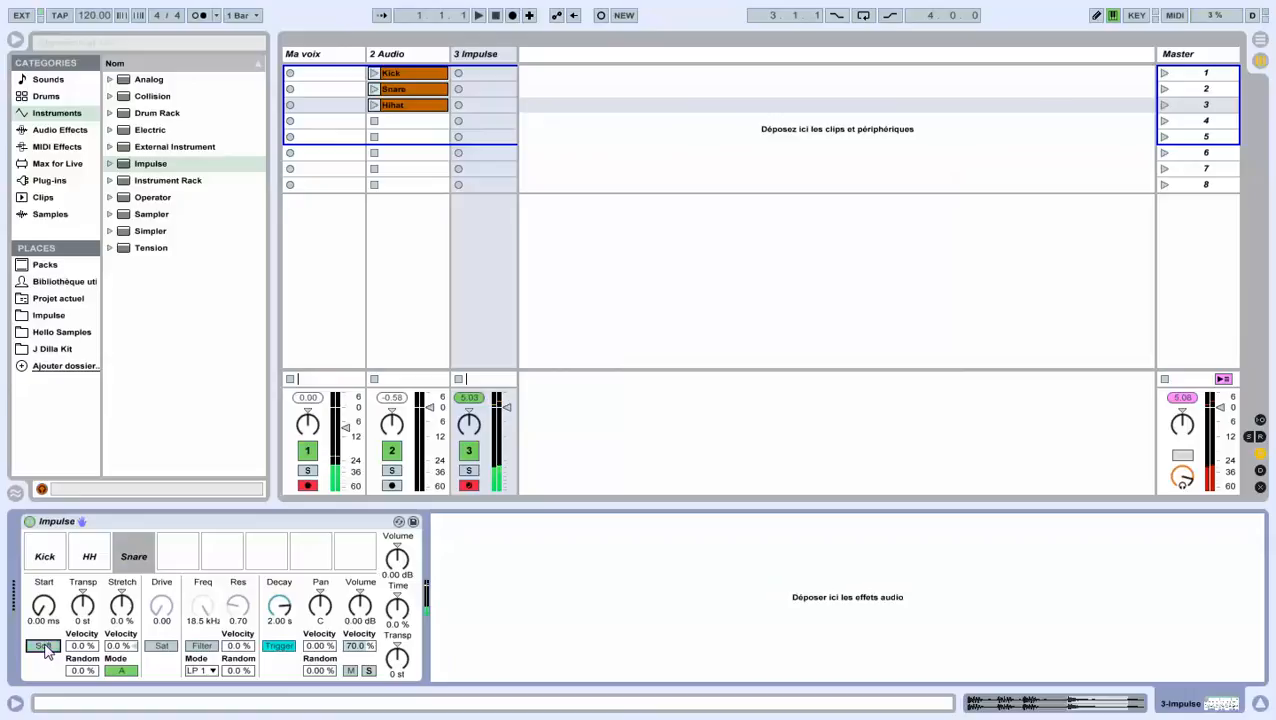
{"action": "left_click", "coordinate": [50, 646]}
{"action": "left_click", "coordinate": [48, 646]}
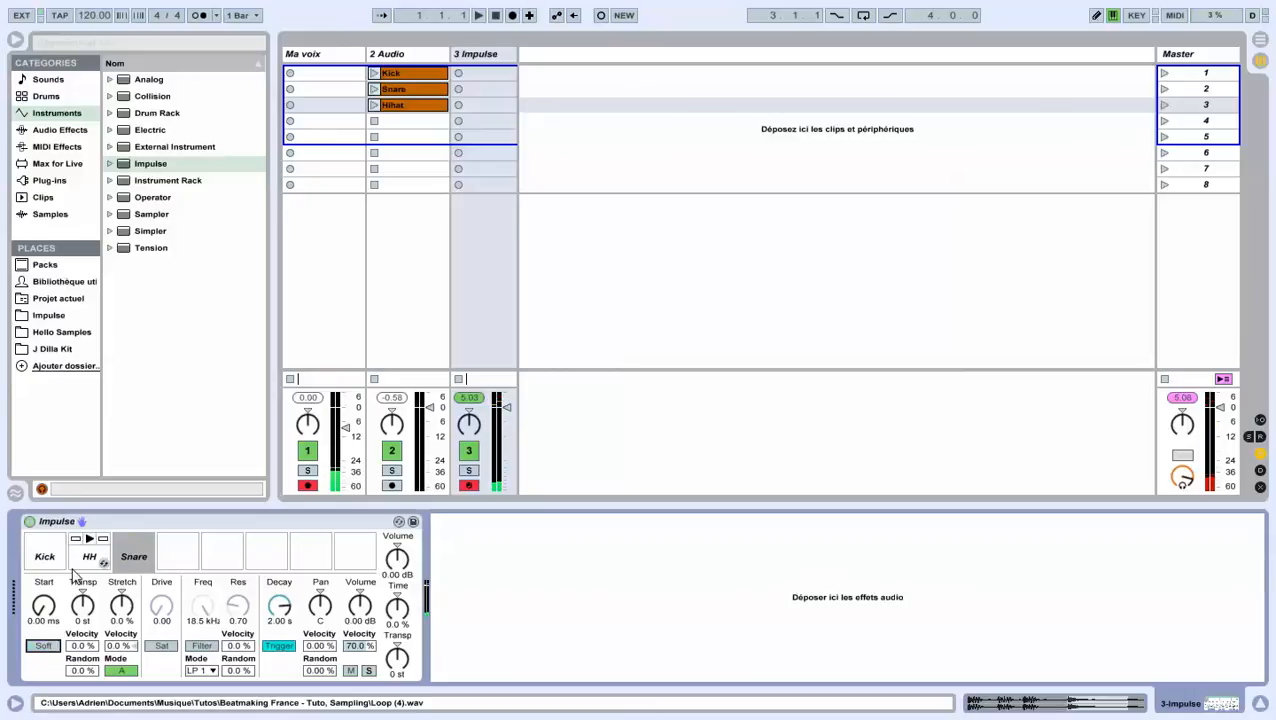
{"action": "left_click", "coordinate": [101, 566]}
{"action": "left_click", "coordinate": [92, 568]}
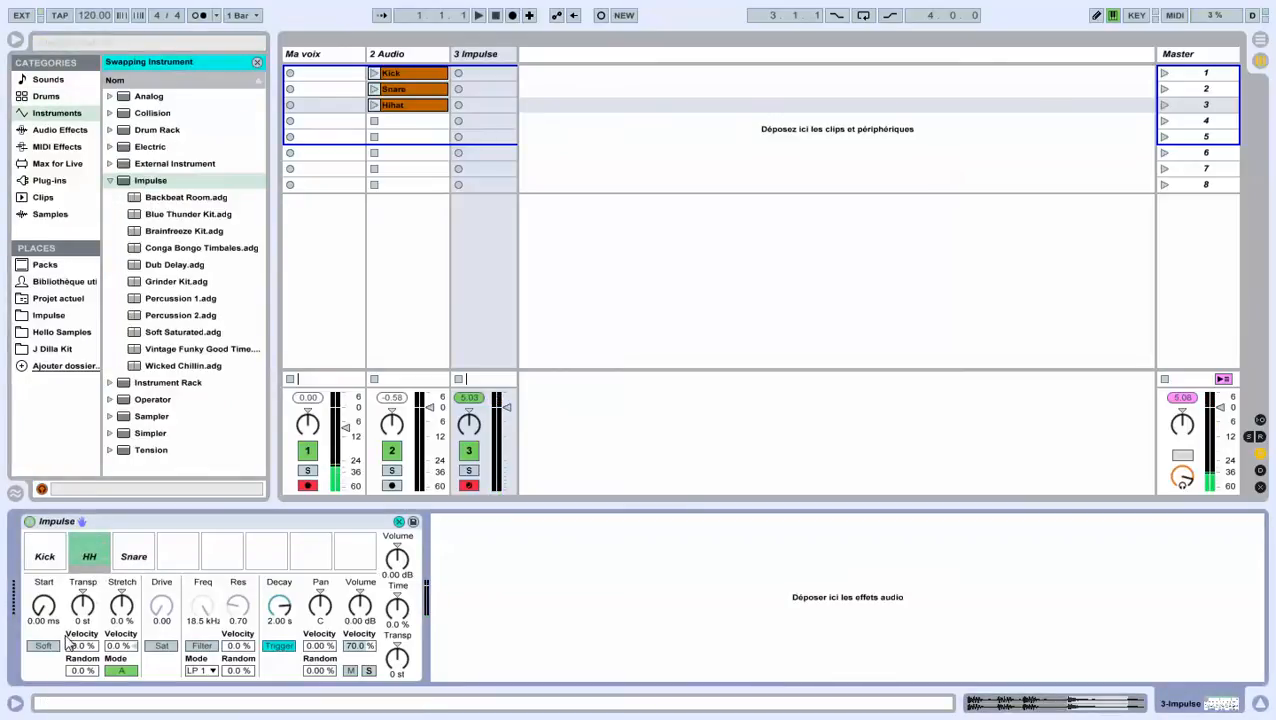
{"action": "left_click", "coordinate": [50, 646]}
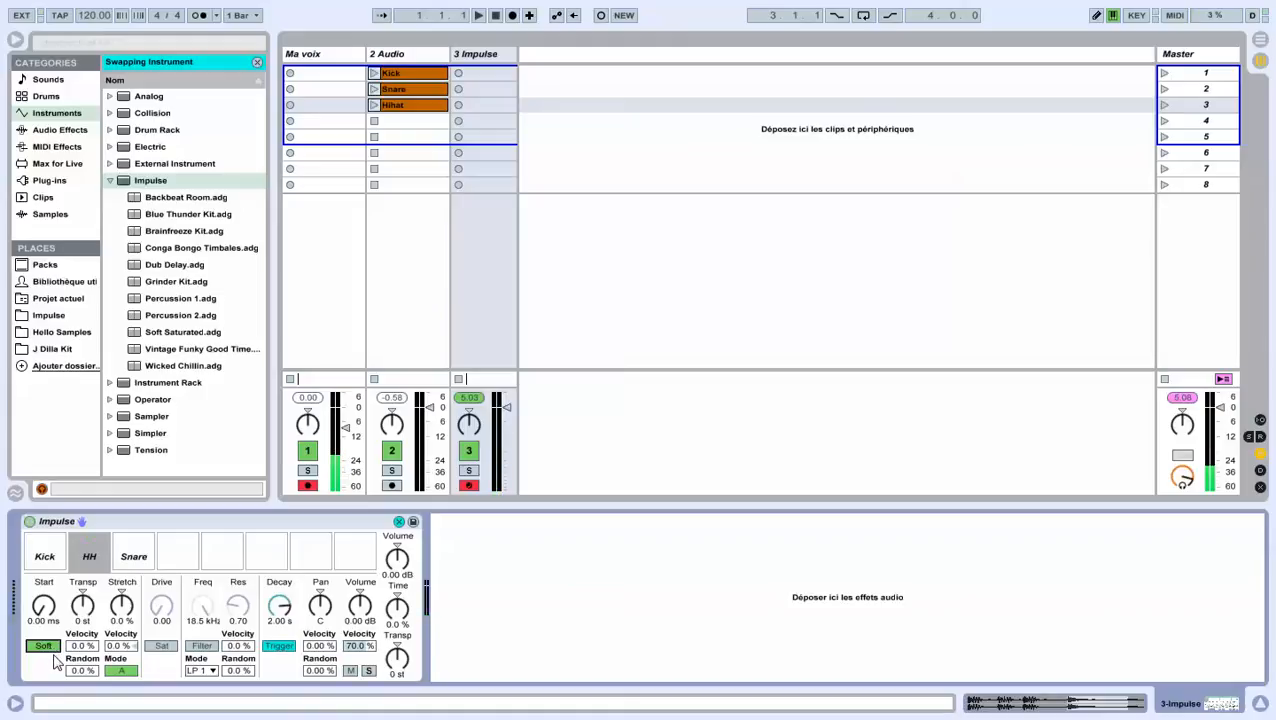
{"action": "left_click", "coordinate": [44, 646]}
- Try the Filter and its Freq control on the Snare slot, switch the filter off, and replay HH and Snare
{"action": "left_click", "coordinate": [130, 566]}
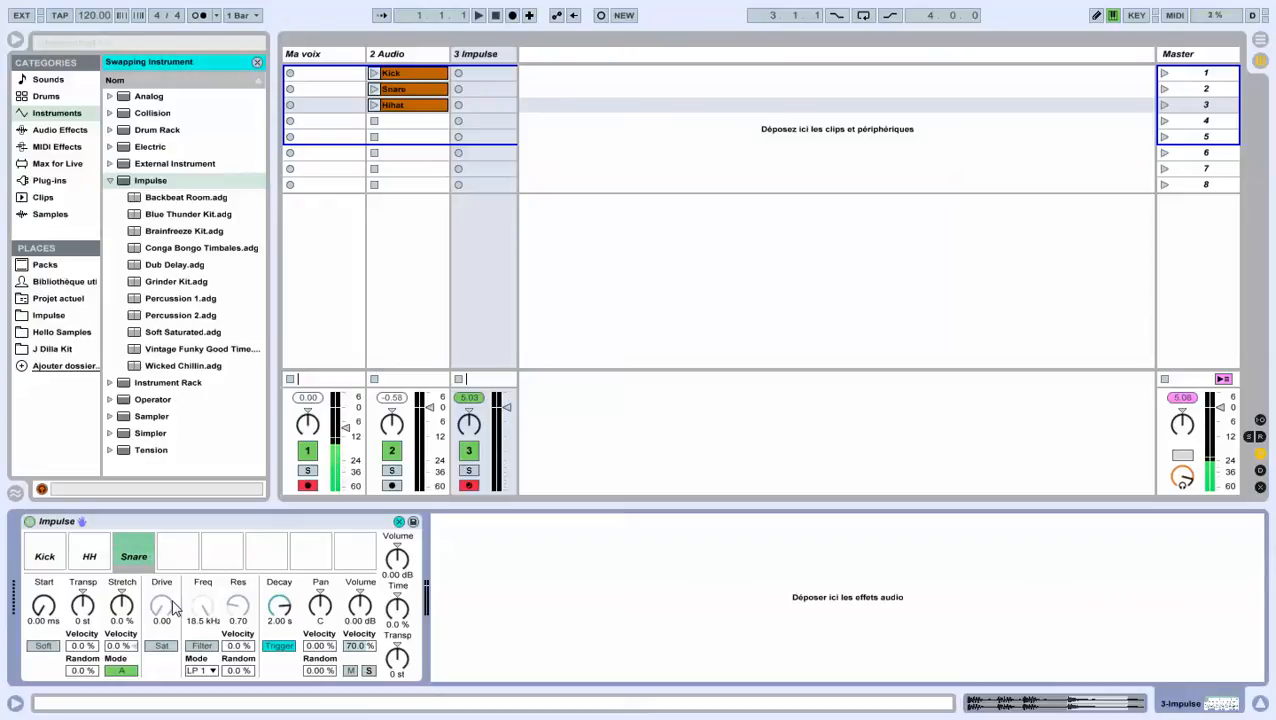
{"action": "left_click", "coordinate": [201, 646]}
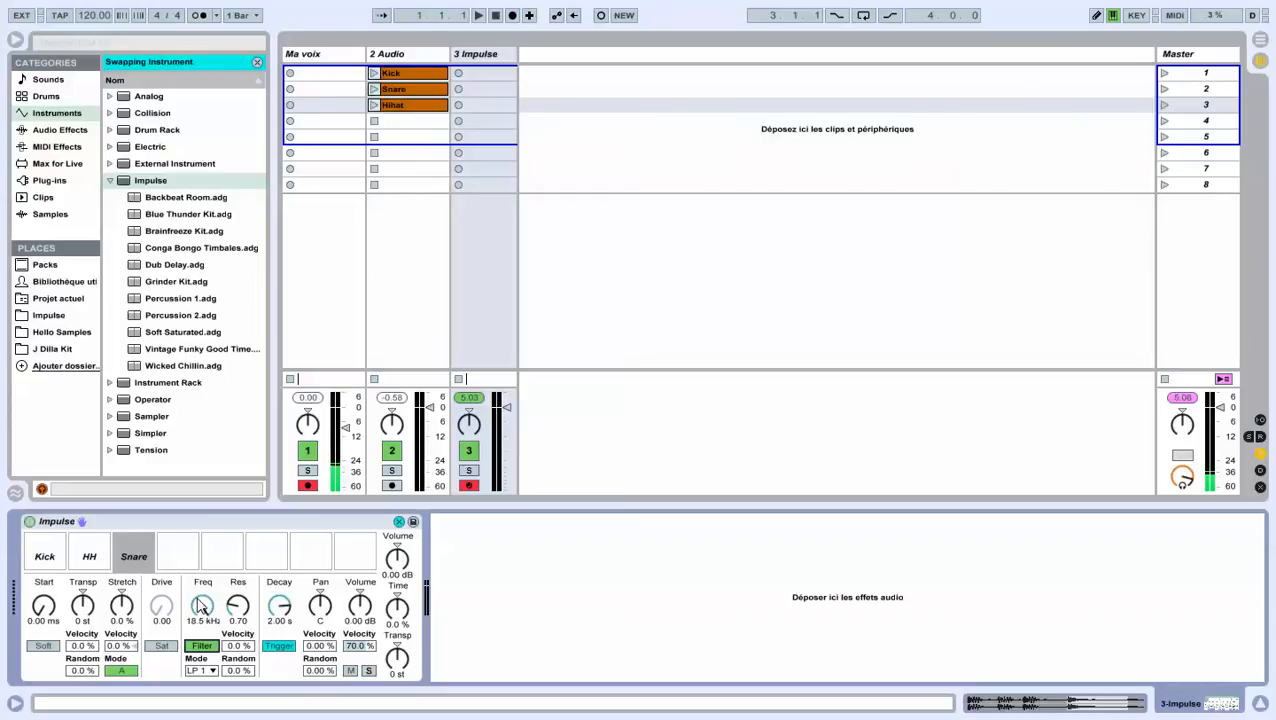
{"action": "mouse_move", "coordinate": [201, 608]}
{"action": "left_mouse_down"}
{"action": "mouse_move", "coordinate": [201, 665]}
{"action": "mouse_move", "coordinate": [201, 608]}
{"action": "left_mouse_up"}
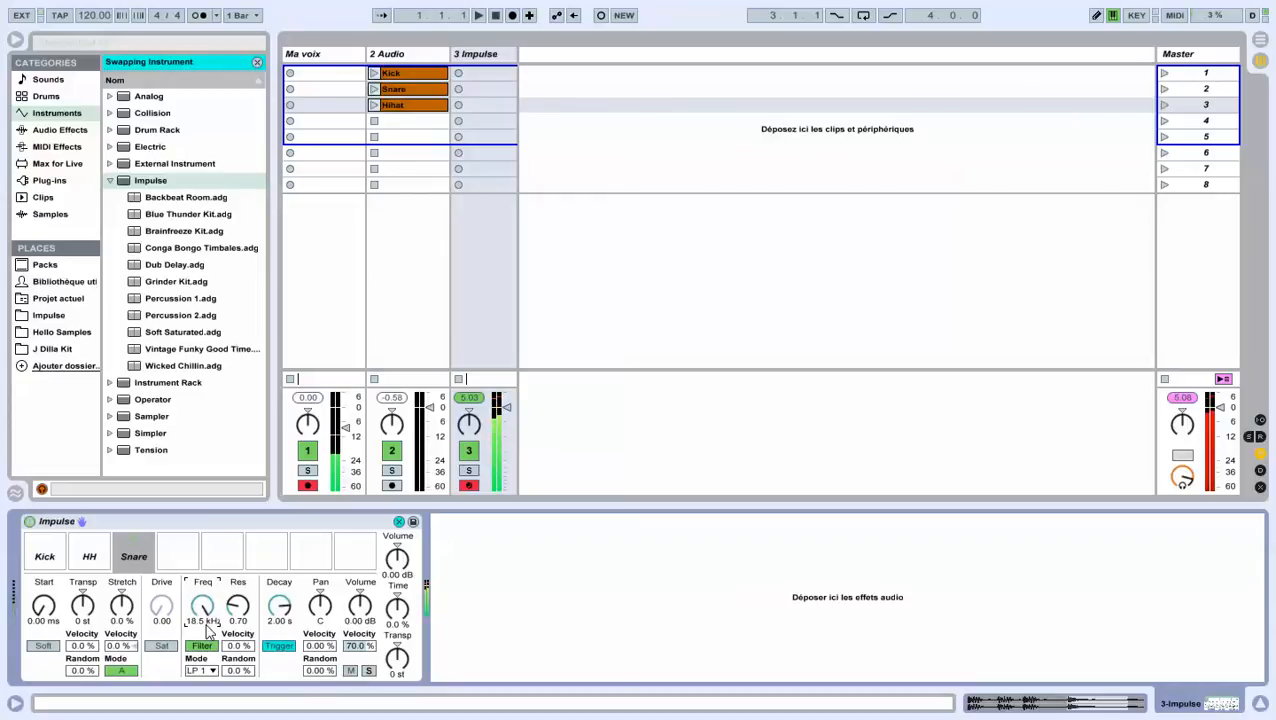
{"action": "left_click", "coordinate": [201, 647]}
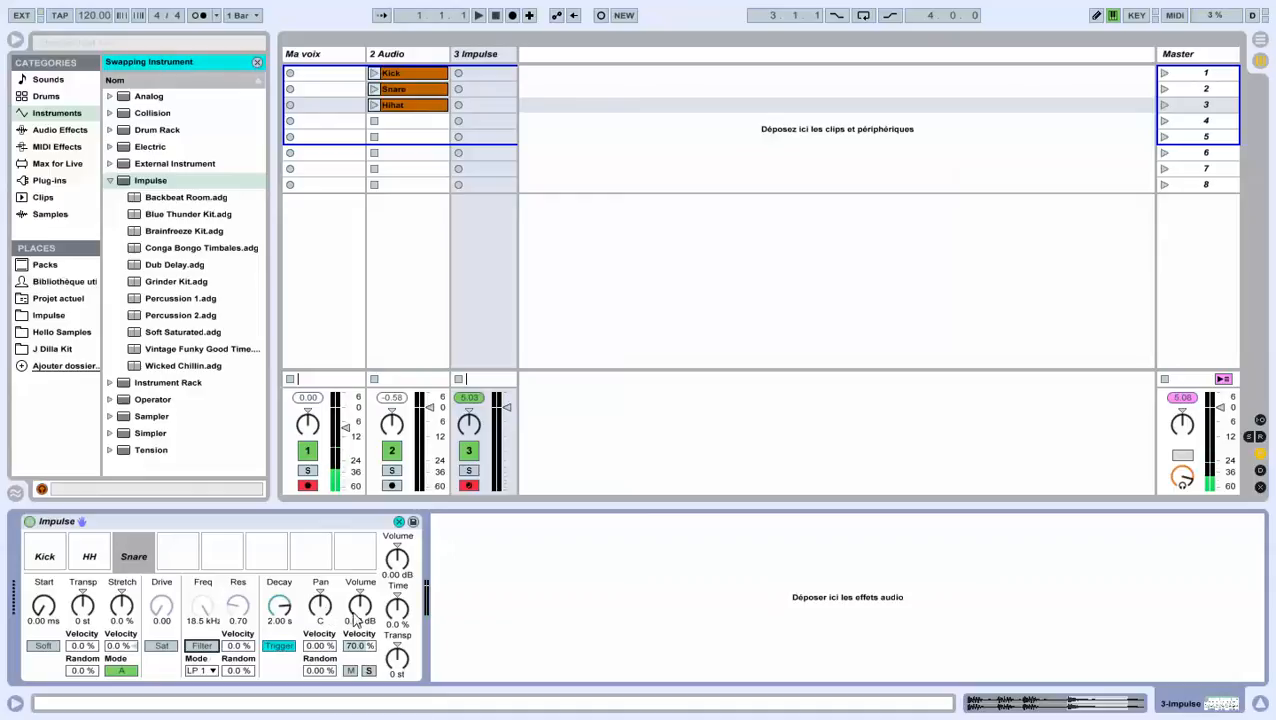
{"action": "left_click", "coordinate": [89, 553]}
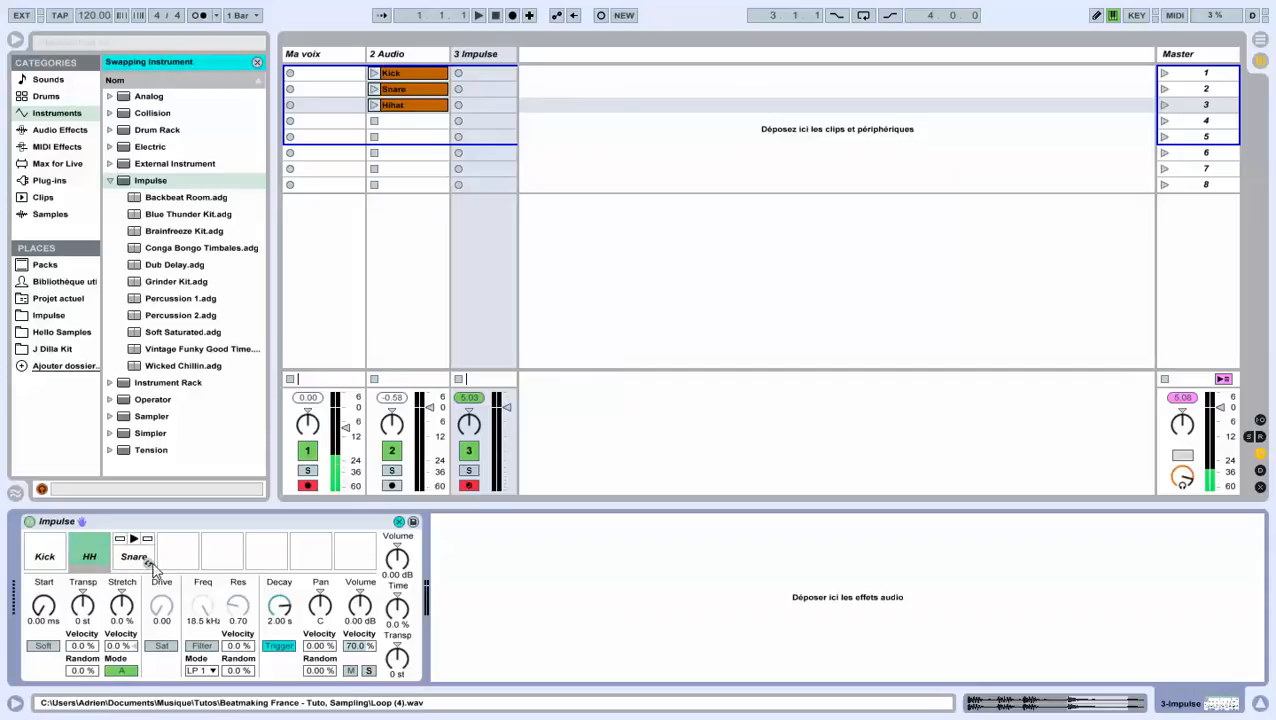
{"action": "left_click", "coordinate": [128, 560]}
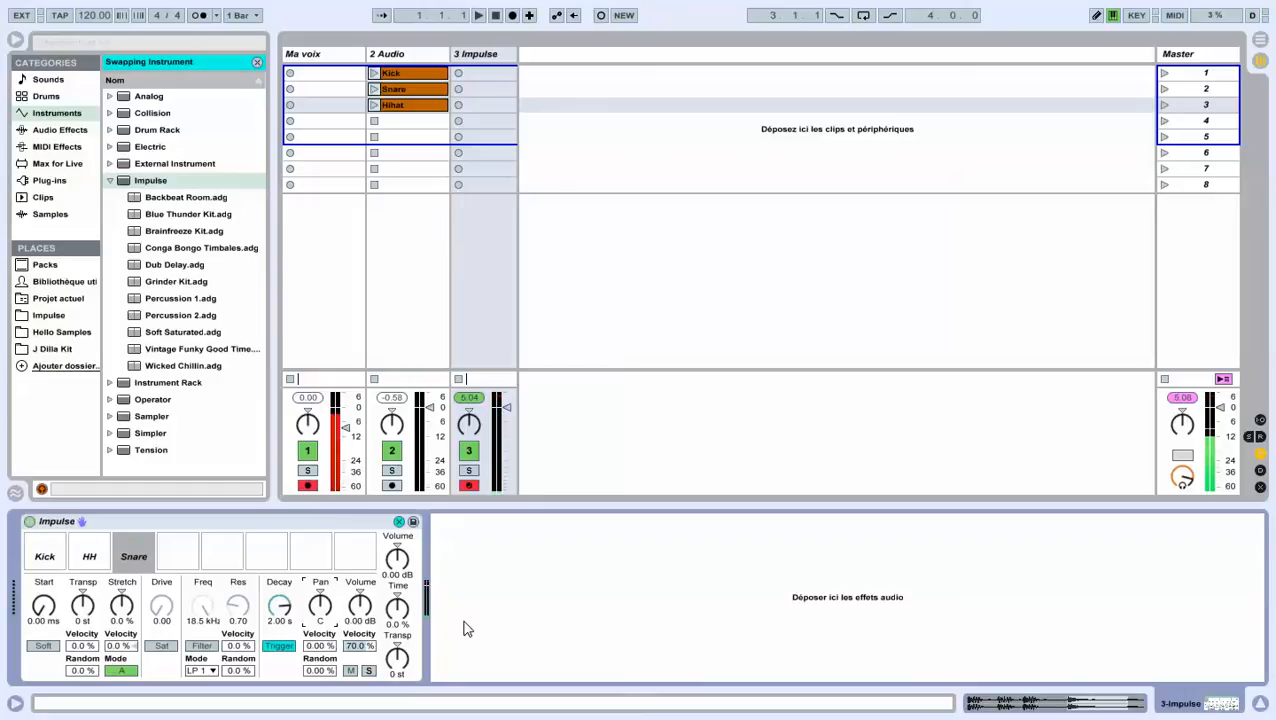
- Create a MIDI clip in the Impulse track's first slot and draw HH notes on beats 1, 1.2, 1.3 and 1.4
{"action": "double_click", "coordinate": [460, 76]}
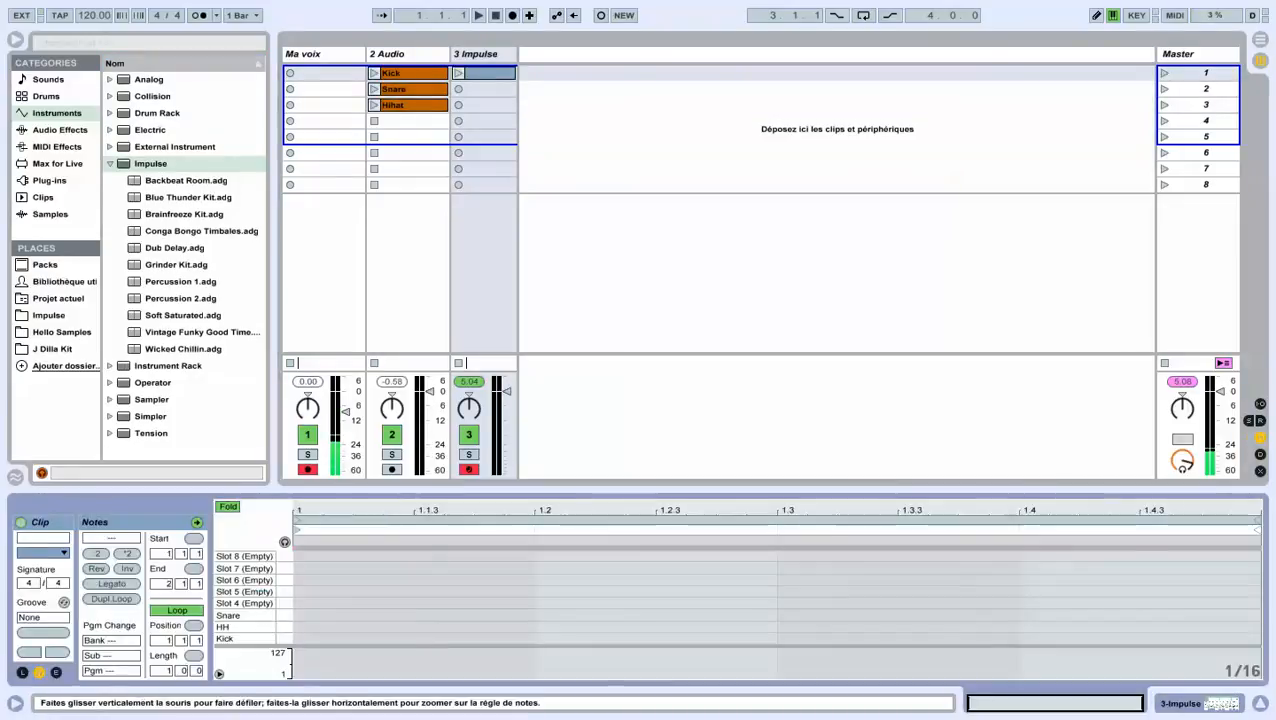
{"action": "left_click", "coordinate": [309, 635]}
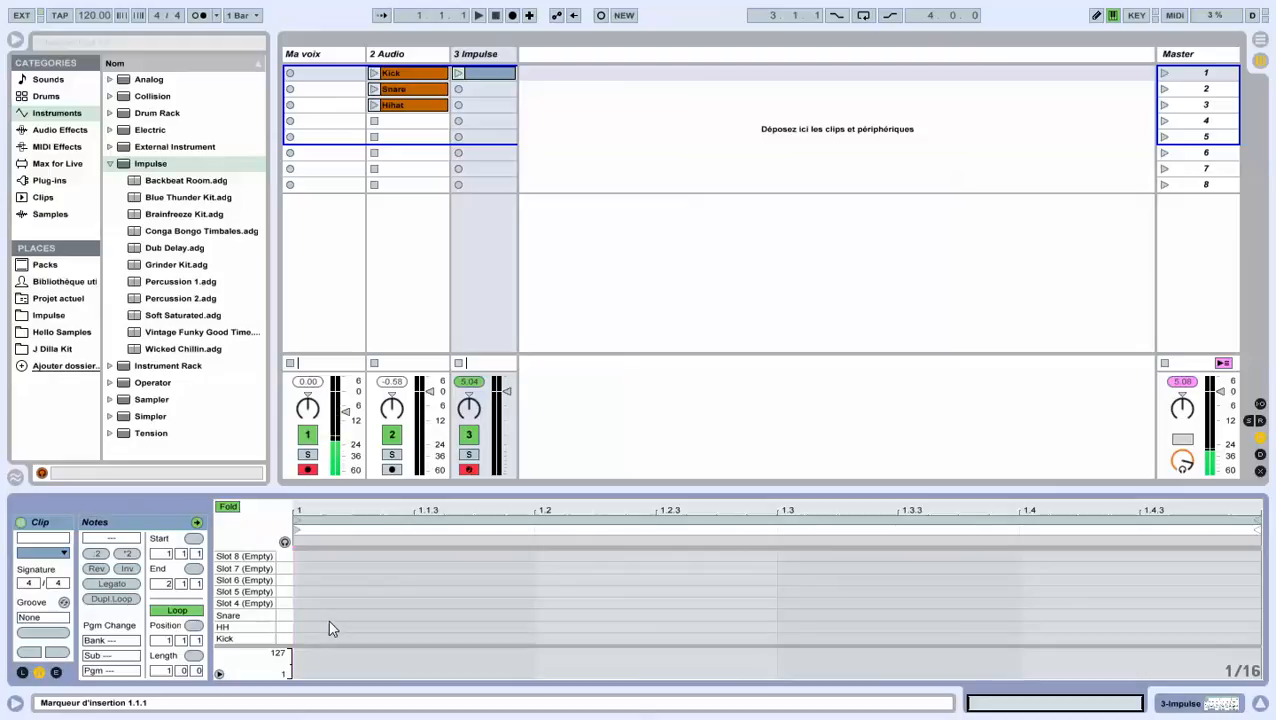
{"action": "key", "text": "b"}
{"action": "left_click", "coordinate": [328, 626]}
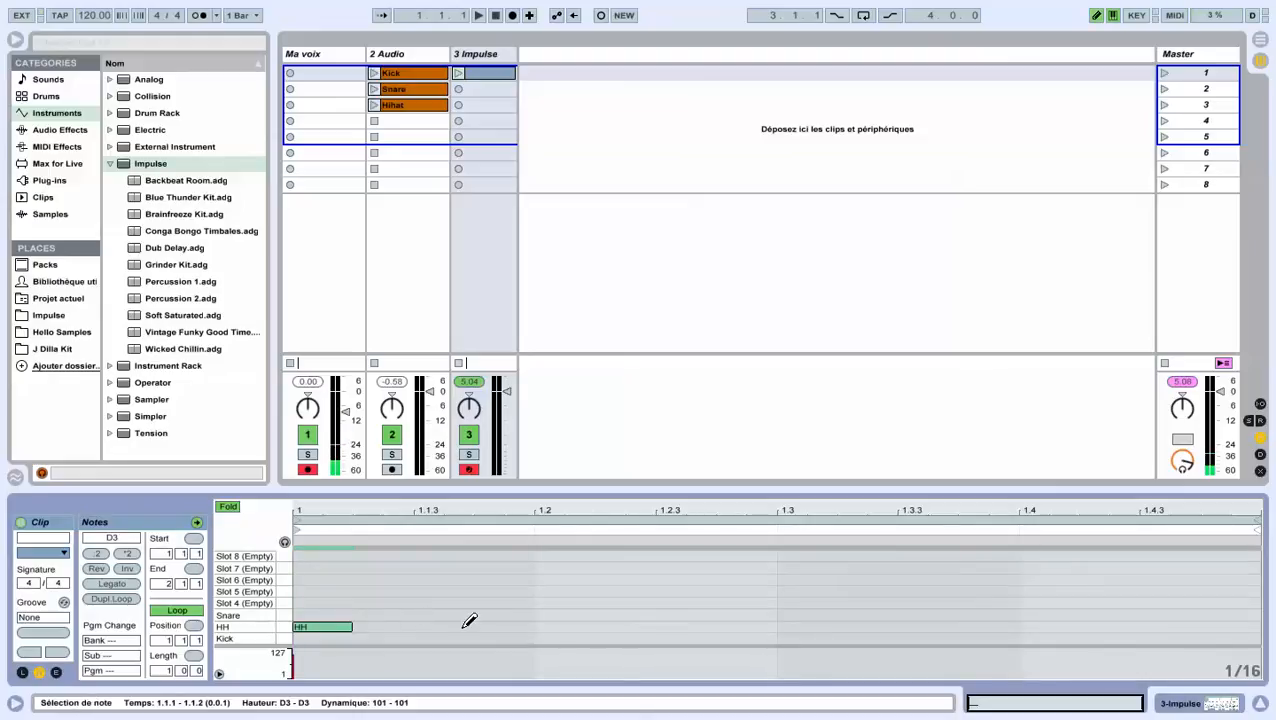
{"action": "left_click", "coordinate": [545, 626]}
{"action": "left_click", "coordinate": [790, 626]}
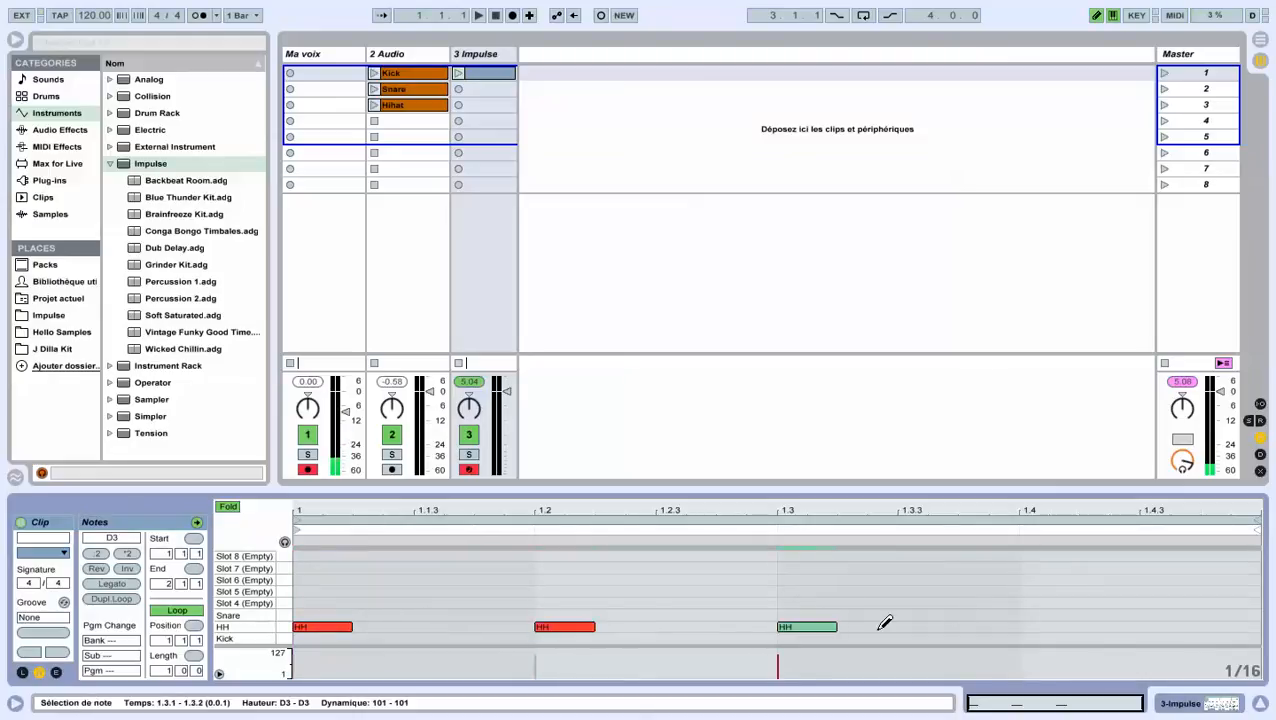
{"action": "left_click", "coordinate": [1062, 624]}
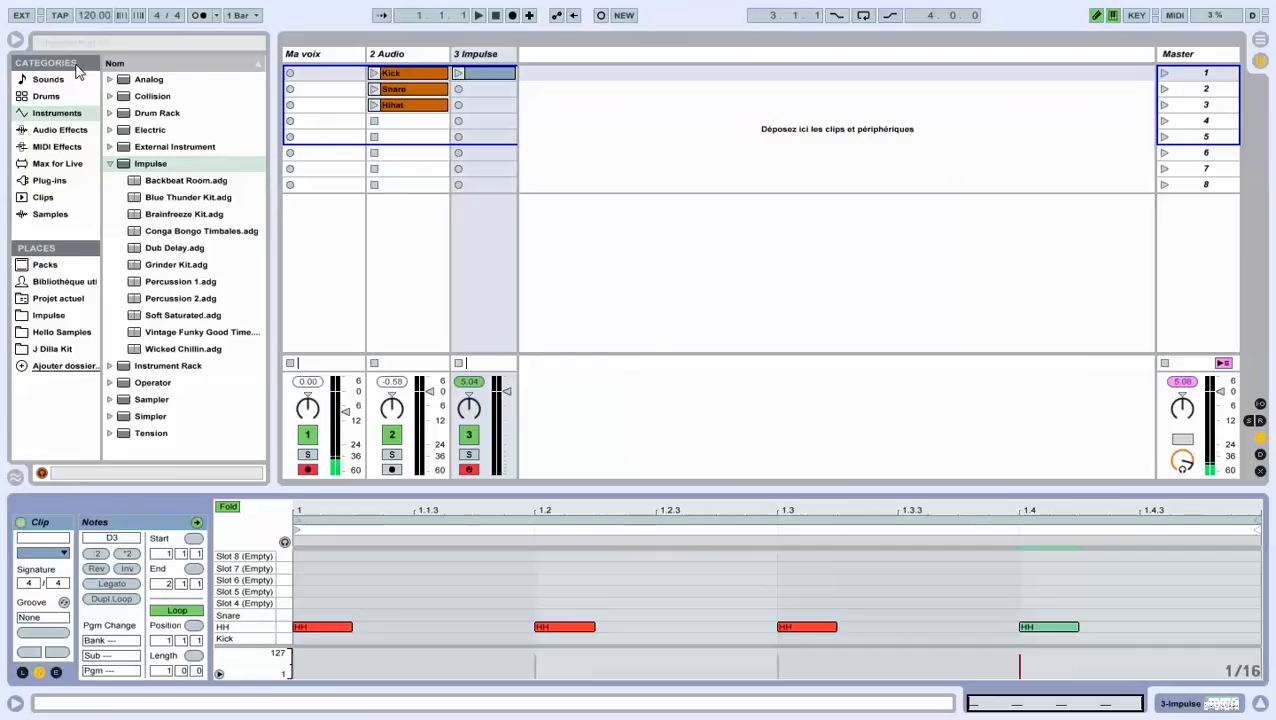
- Set the tempo to 92 BPM and add a Kick note on beat 1 and a Snare note on beat 1.3
{"action": "left_click", "coordinate": [97, 16]}
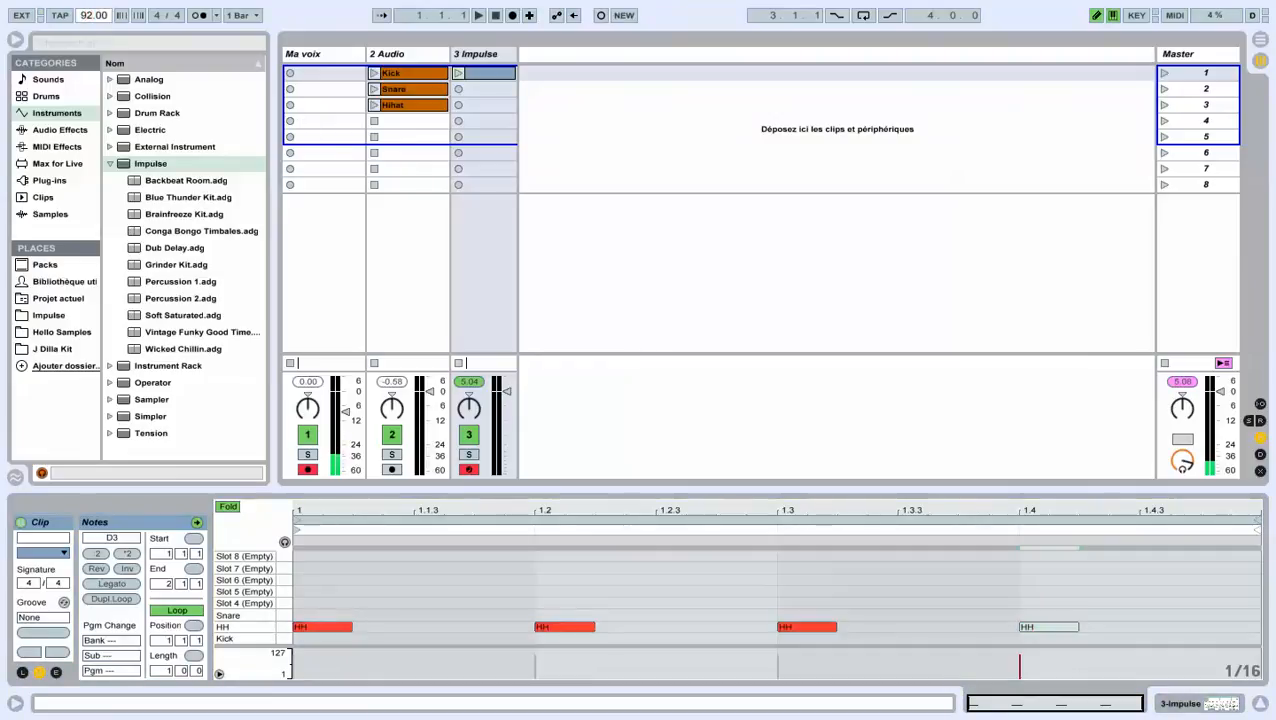
{"action": "left_click", "coordinate": [310, 638]}
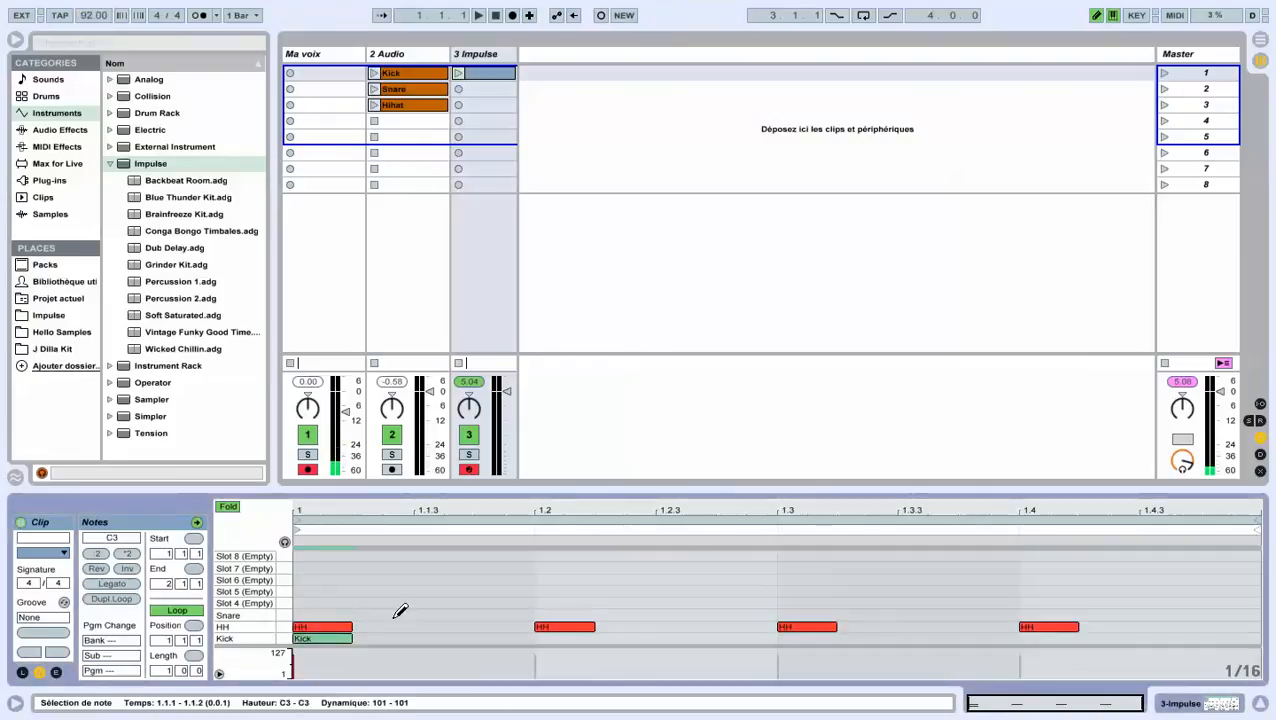
{"action": "left_click", "coordinate": [808, 614]}
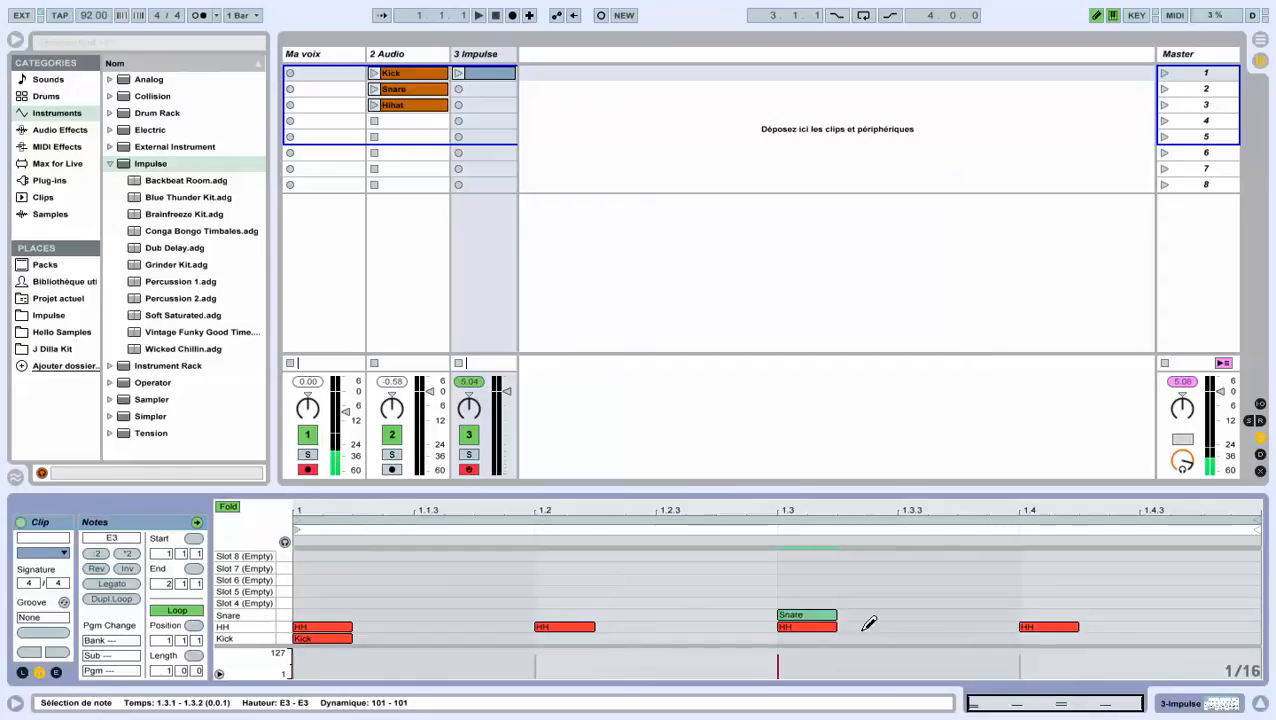
{"action": "left_click", "coordinate": [459, 76]}
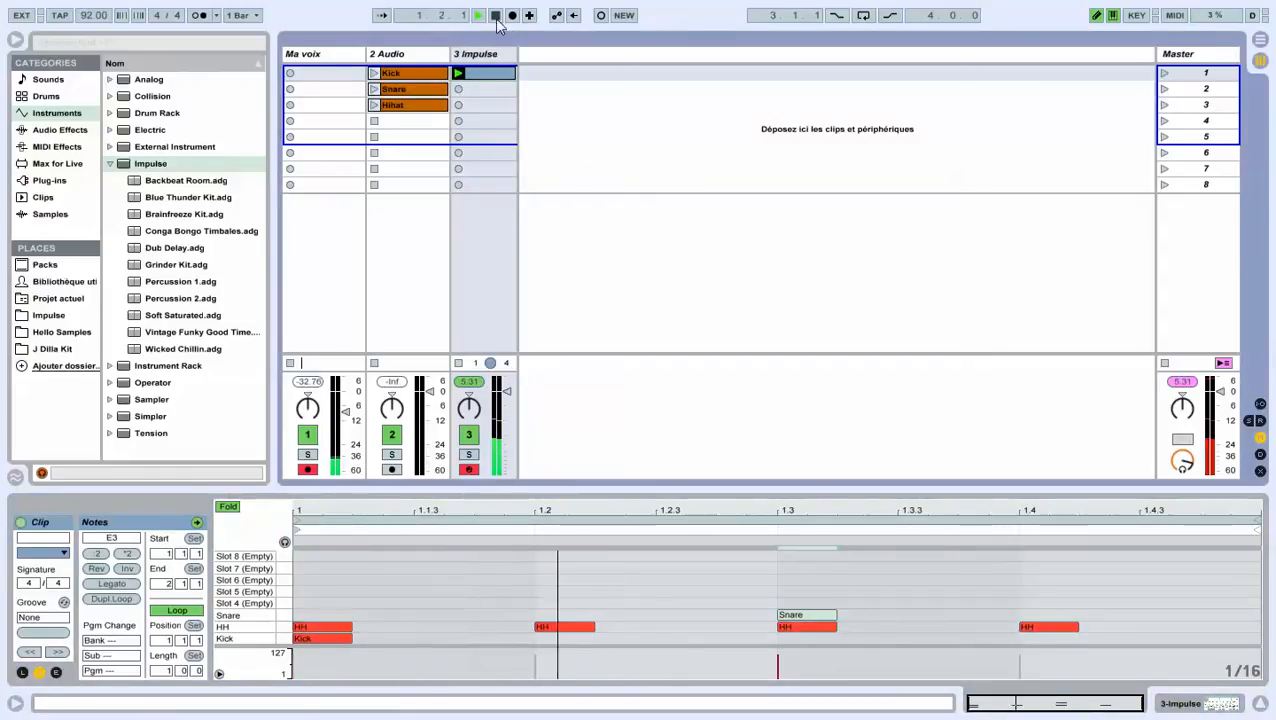
- Add HH notes on the off-beats at 1.1.3, 1.2.3, 1.3.3 and 1.4.3 of the clip
{"action": "left_click", "coordinate": [458, 626]}
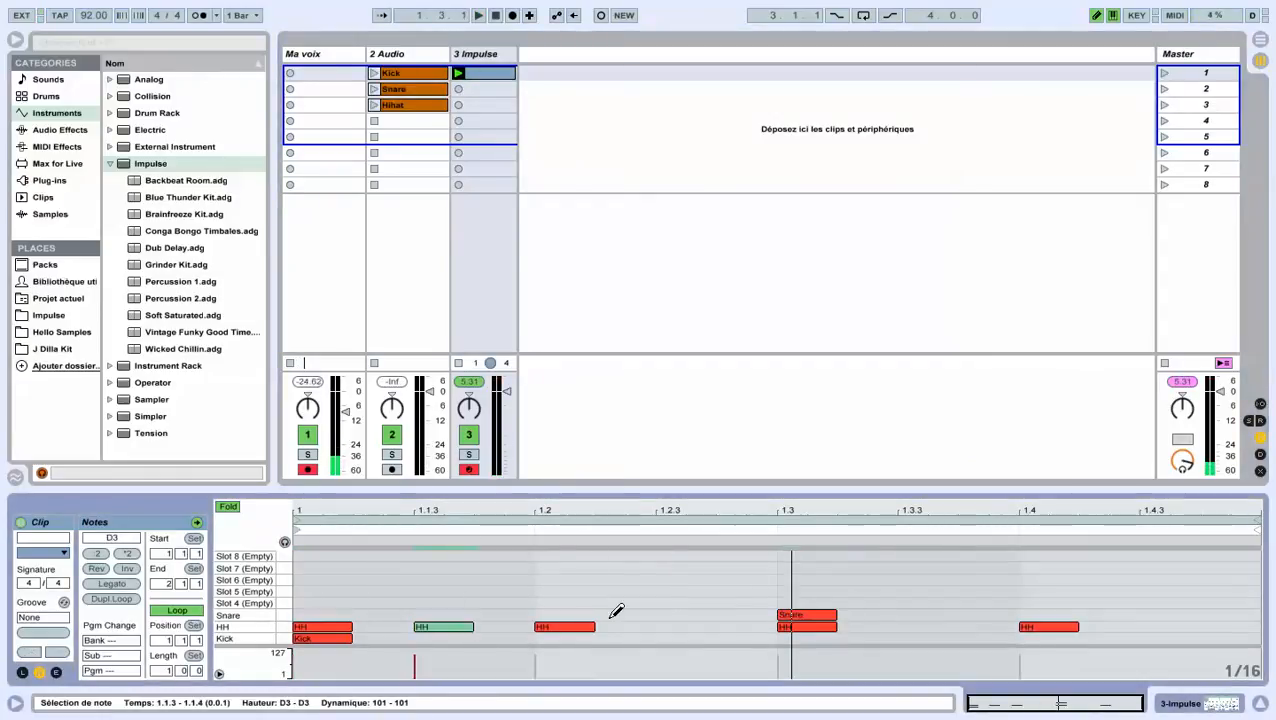
{"action": "left_click", "coordinate": [704, 626]}
{"action": "left_click", "coordinate": [925, 626]}
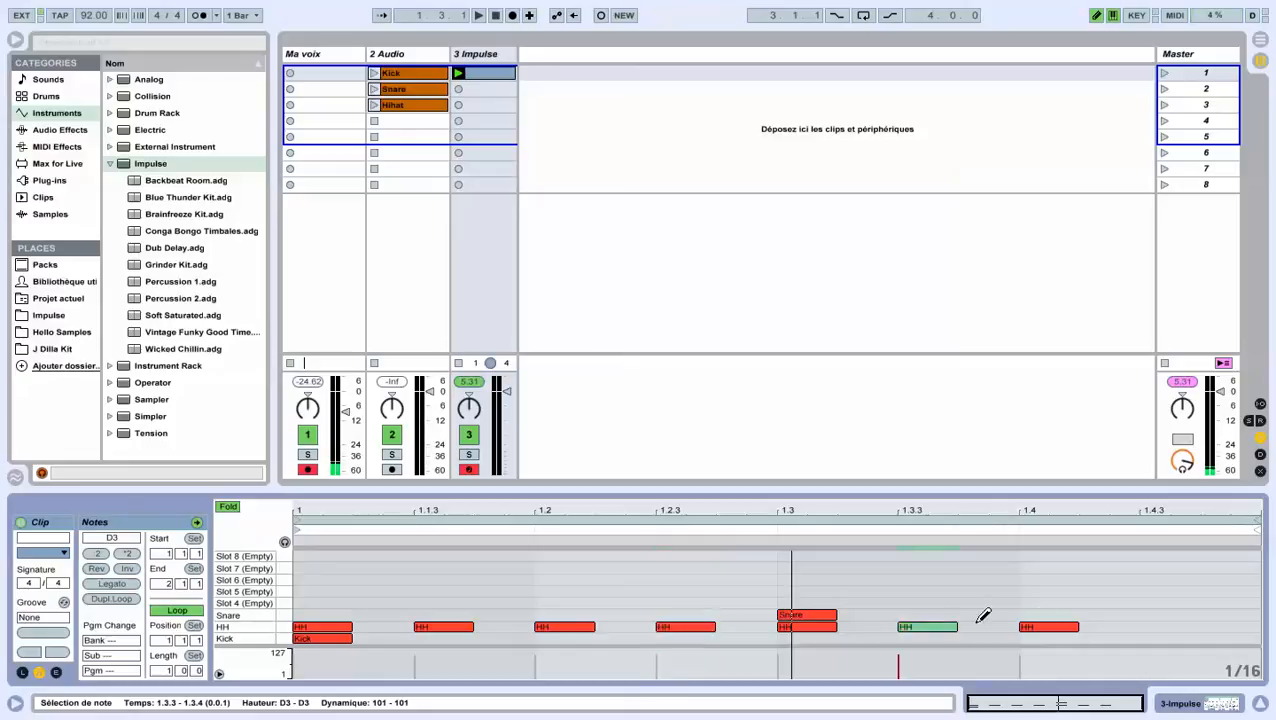
{"action": "left_click", "coordinate": [1160, 626]}
- Replace the Snare note on beat 1.3 with a Kick, and add Snare notes on beats 1.2 and 1.4
{"action": "left_click", "coordinate": [828, 613]}
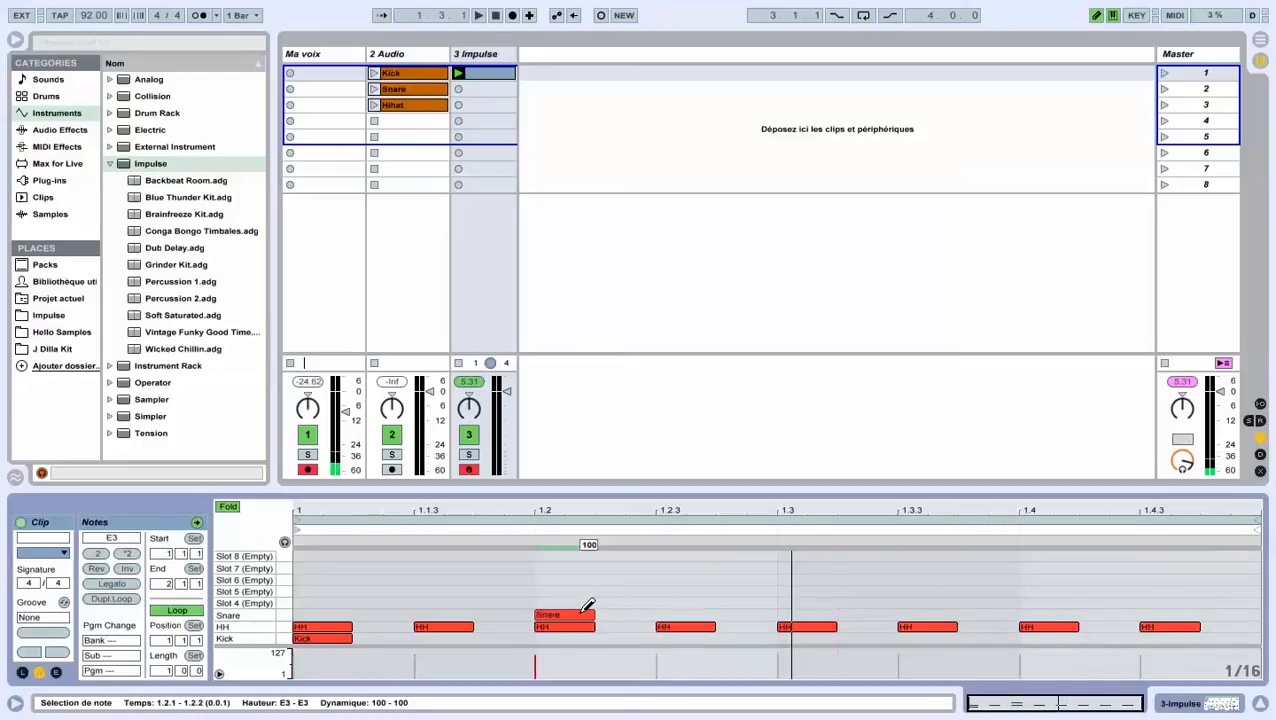
{"action": "left_click", "coordinate": [584, 614]}
{"action": "left_click", "coordinate": [806, 638]}
{"action": "left_click", "coordinate": [1042, 614]}
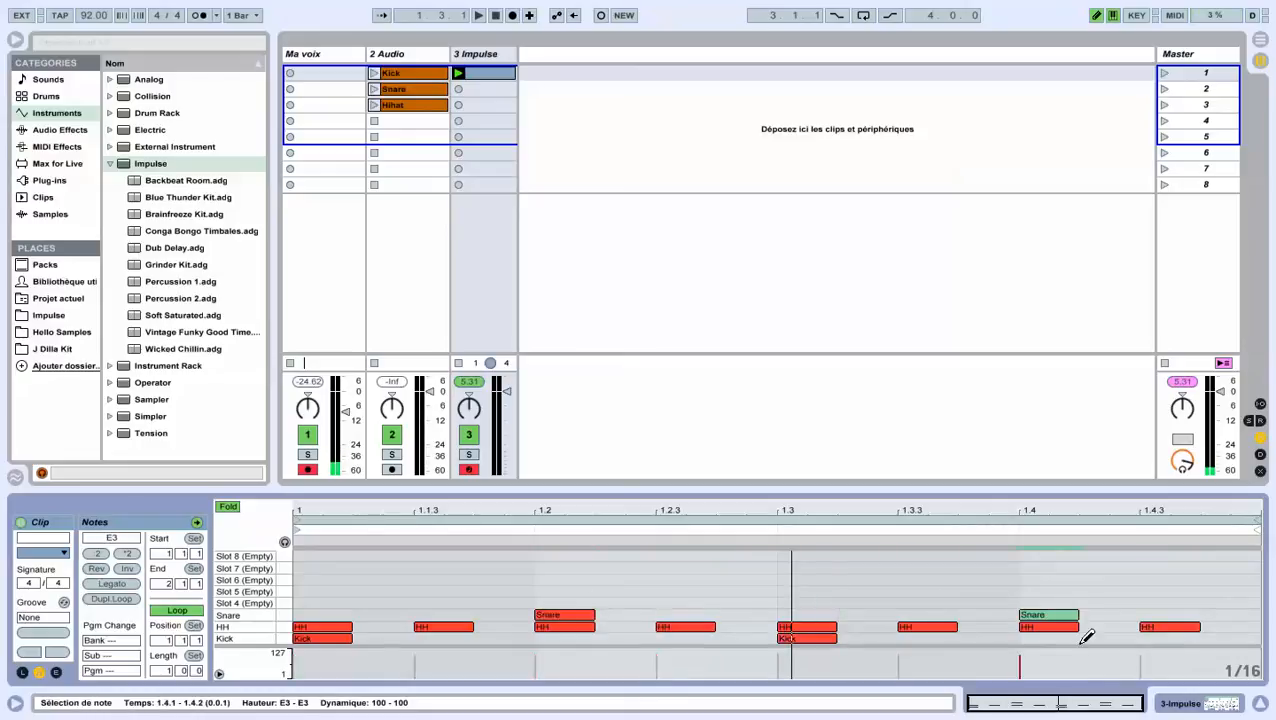
- Set the note grid to 1/16 triplets and add Kick notes just before beats 1.2 and 1.3, the second at velocity 43
{"action": "right_click", "coordinate": [556, 577]}
{"action": "left_click", "coordinate": [666, 556]}
{"action": "left_click", "coordinate": [518, 638]}
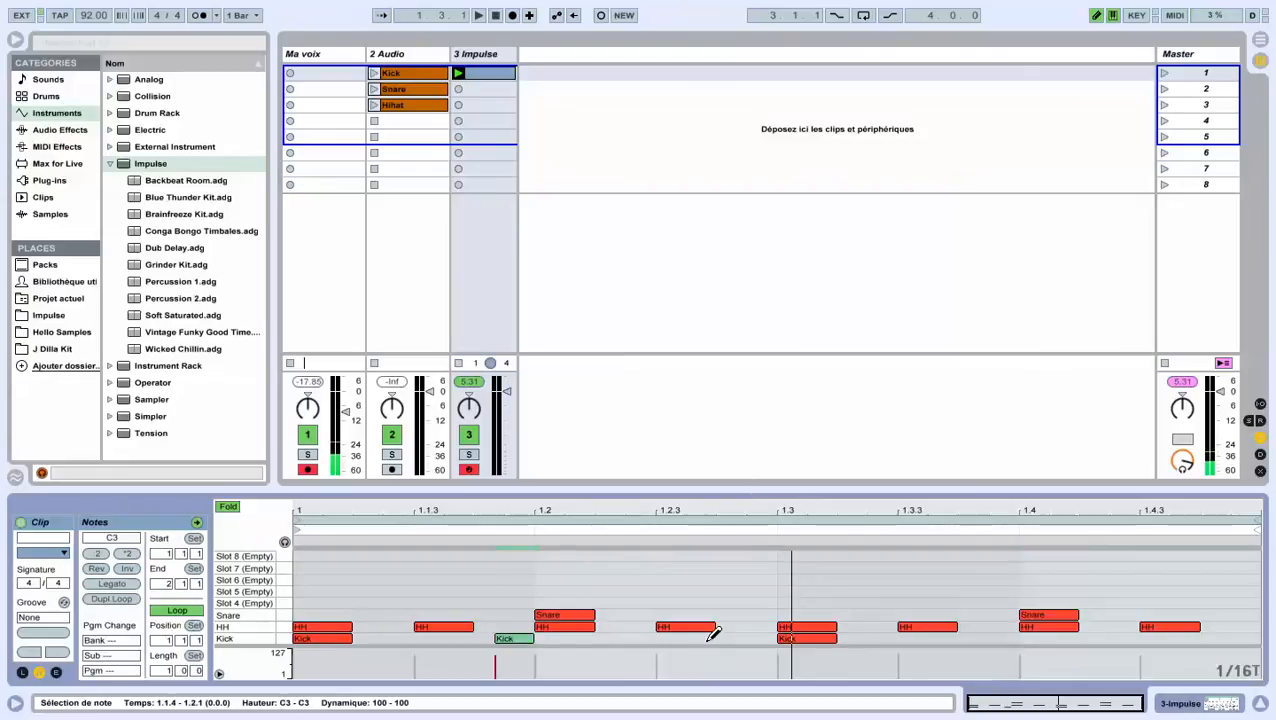
{"action": "left_click", "coordinate": [745, 638]}
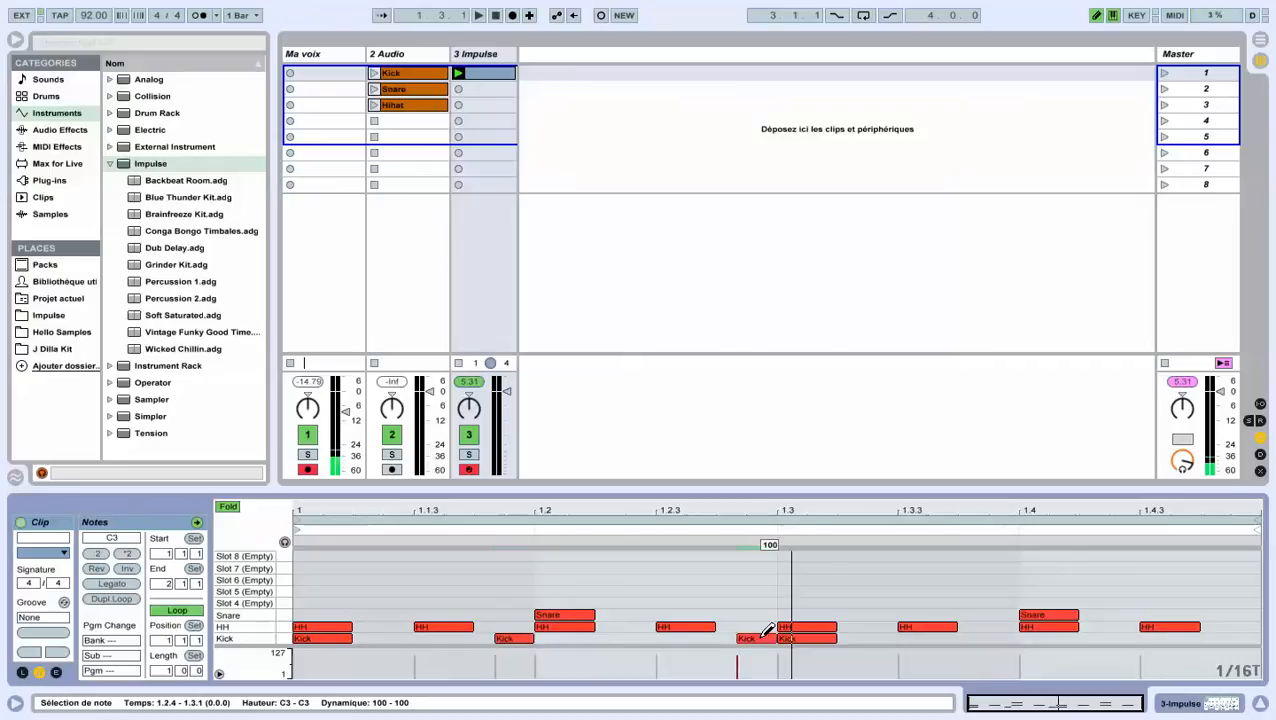
{"action": "left_click_drag", "start_coordinate": [740, 656], "coordinate": [748, 668]}
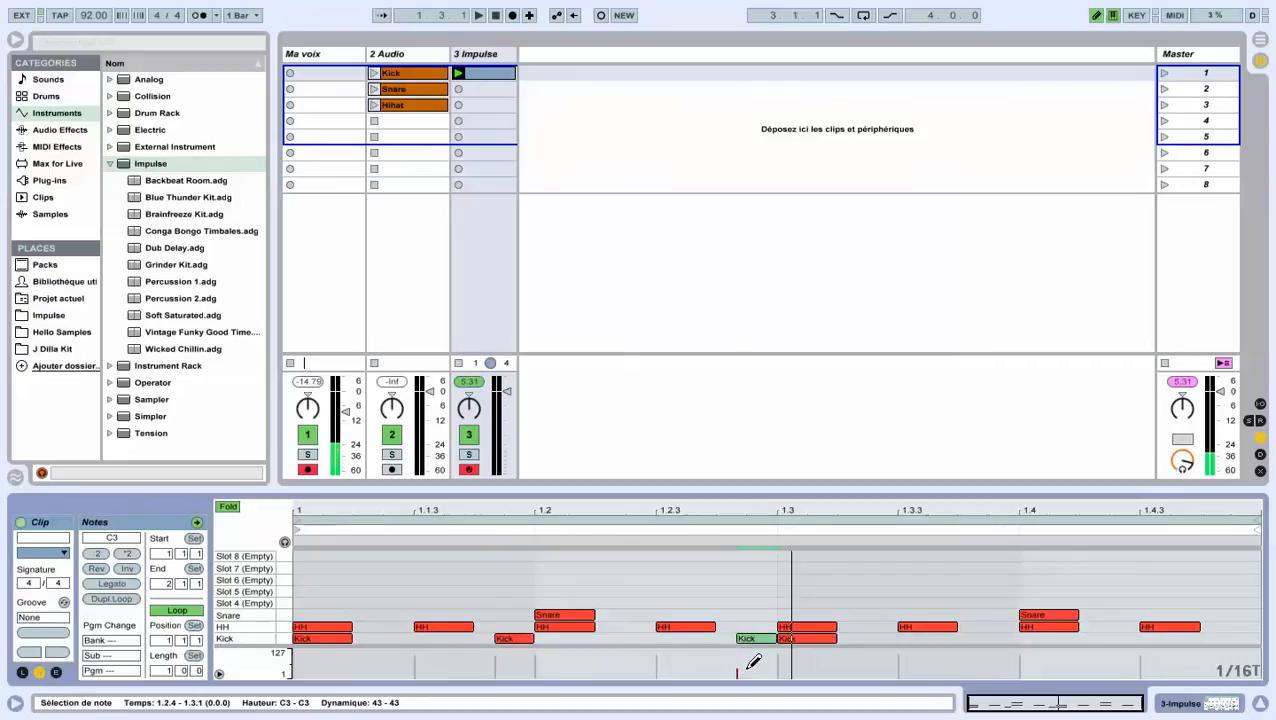
- Play the clip and add a Kick note on the triplet just before 1.3.3, with its velocity lowered to 29
{"action": "key", "text": "space"}
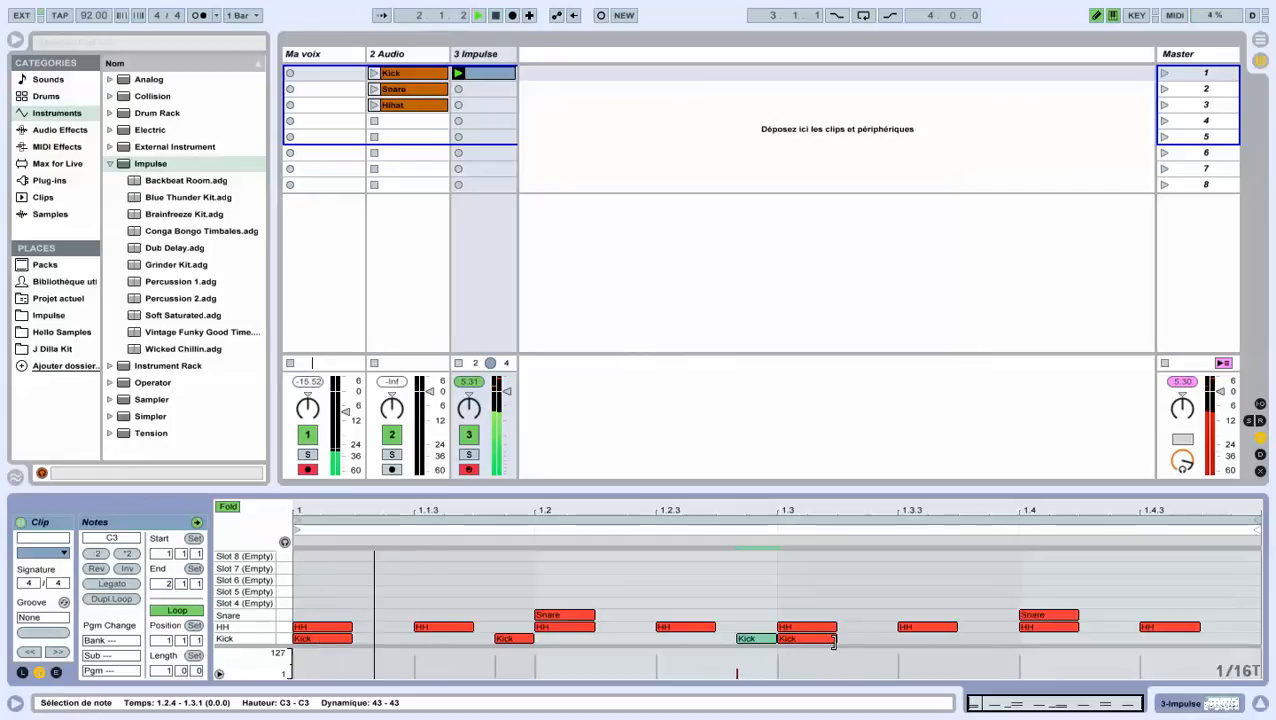
{"action": "left_click", "coordinate": [948, 639]}
{"action": "left_click_drag", "start_coordinate": [950, 641], "coordinate": [910, 640]}
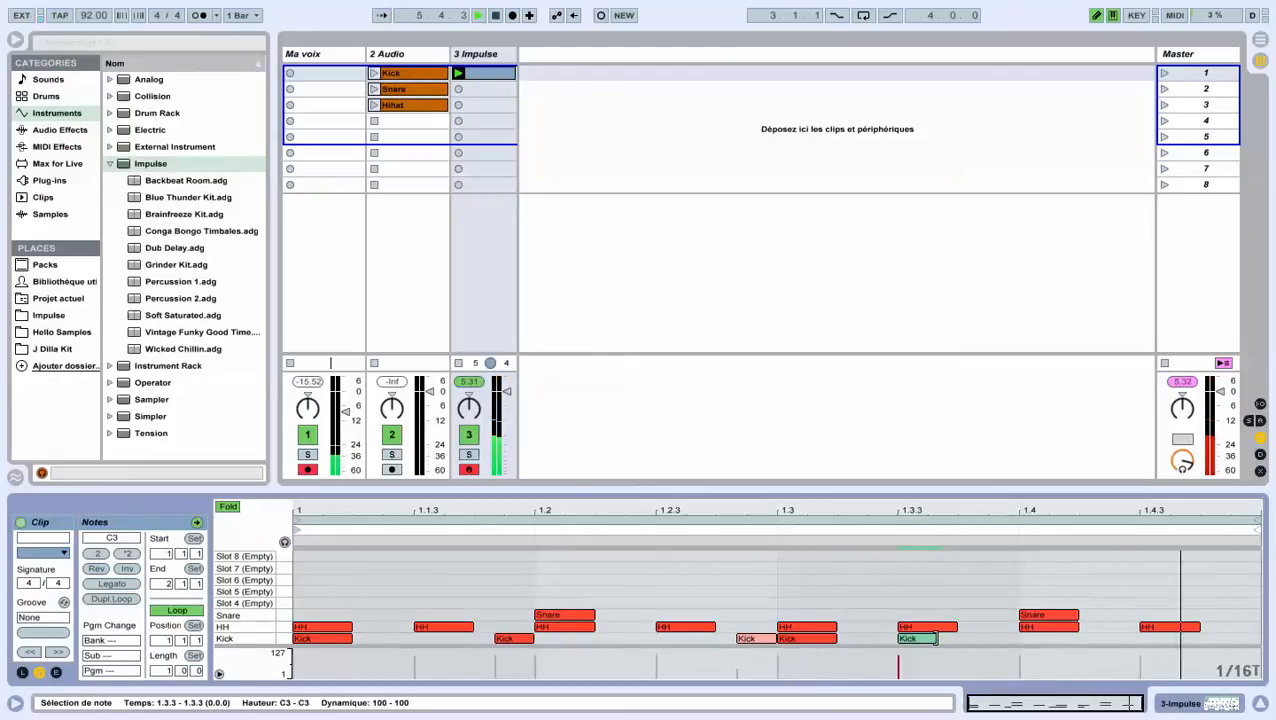
{"action": "left_click_drag", "start_coordinate": [936, 634], "coordinate": [903, 630]}
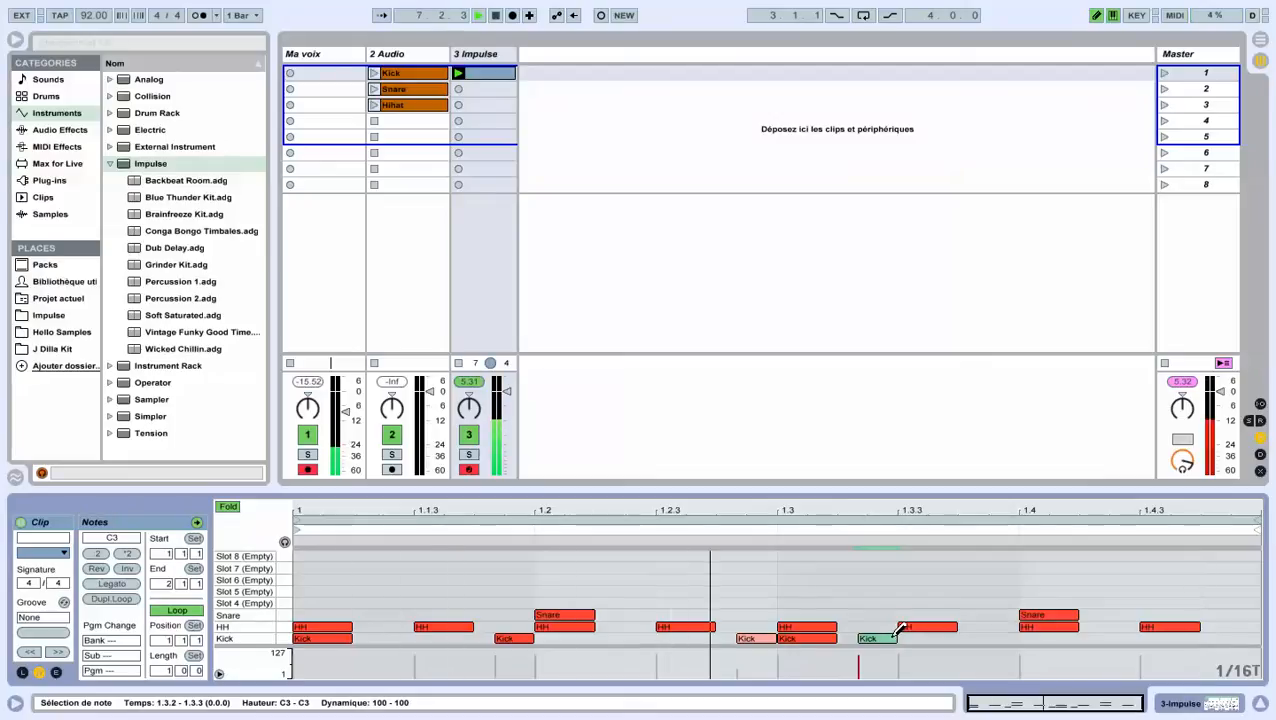
{"action": "left_click_drag", "start_coordinate": [858, 656], "coordinate": [861, 673]}
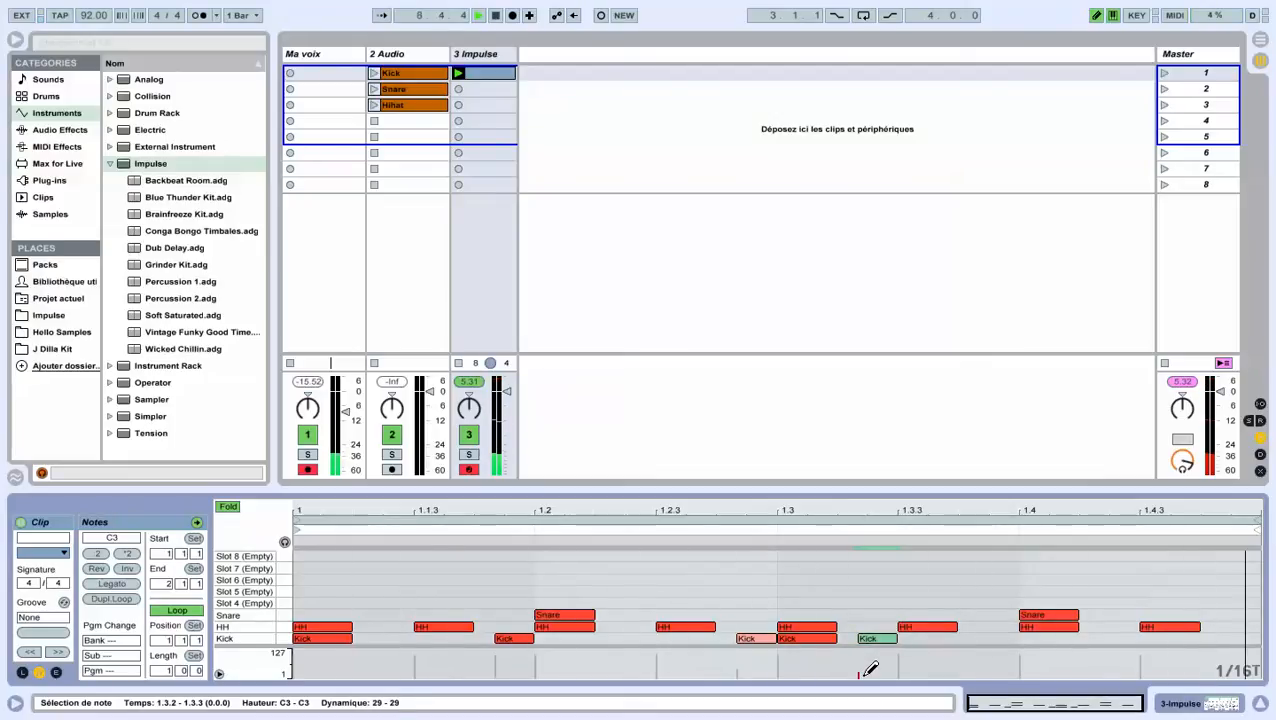
- Shift the off-beat HH notes at 1.1.3, 1.2.3, 1.3.3 and 1.4.3 slightly later to give the pattern swing
{"action": "left_click", "coordinate": [912, 629]}
{"action": "left_click_drag", "start_coordinate": [912, 632], "coordinate": [714, 636]}
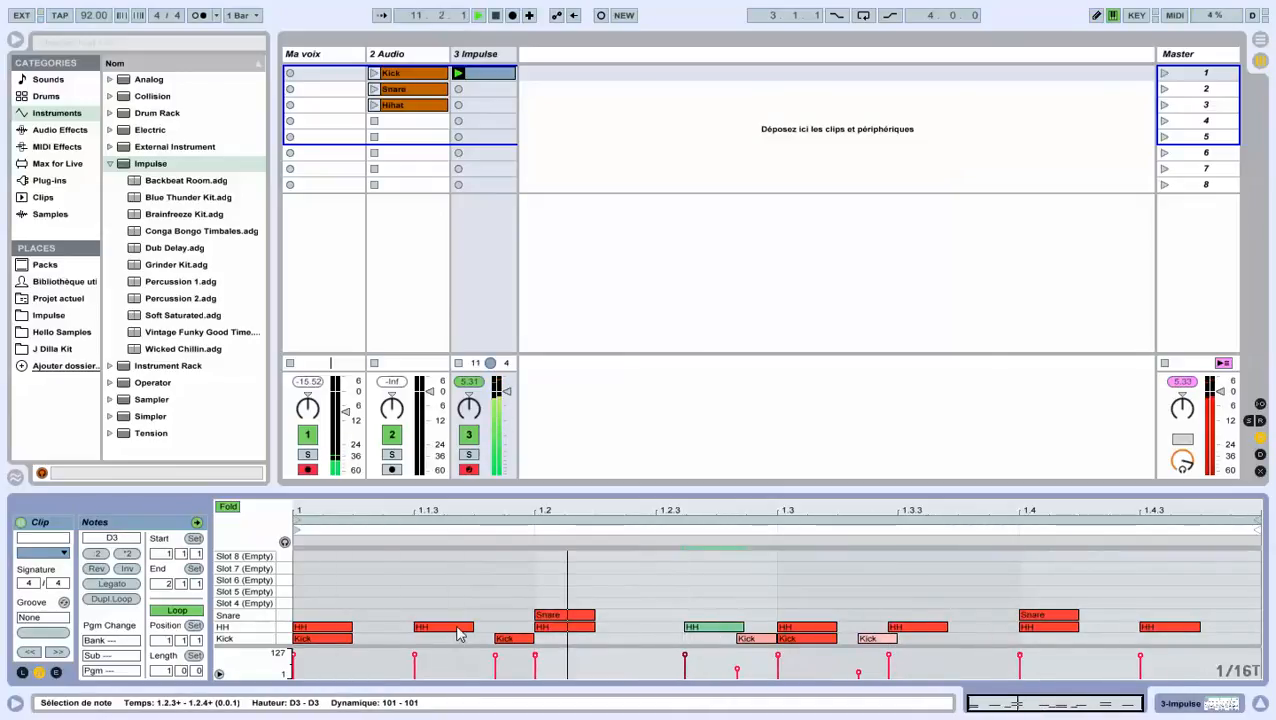
{"action": "left_click_drag", "start_coordinate": [460, 632], "coordinate": [484, 636]}
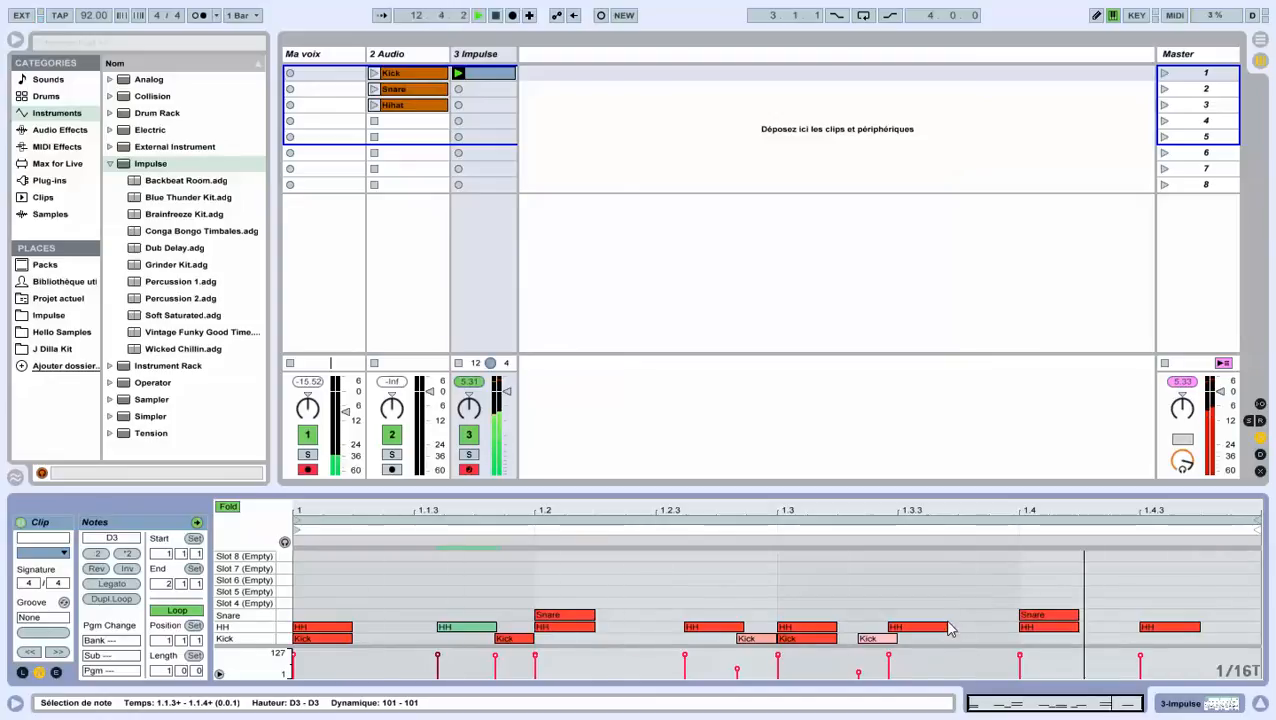
{"action": "left_click_drag", "start_coordinate": [948, 636], "coordinate": [972, 640]}
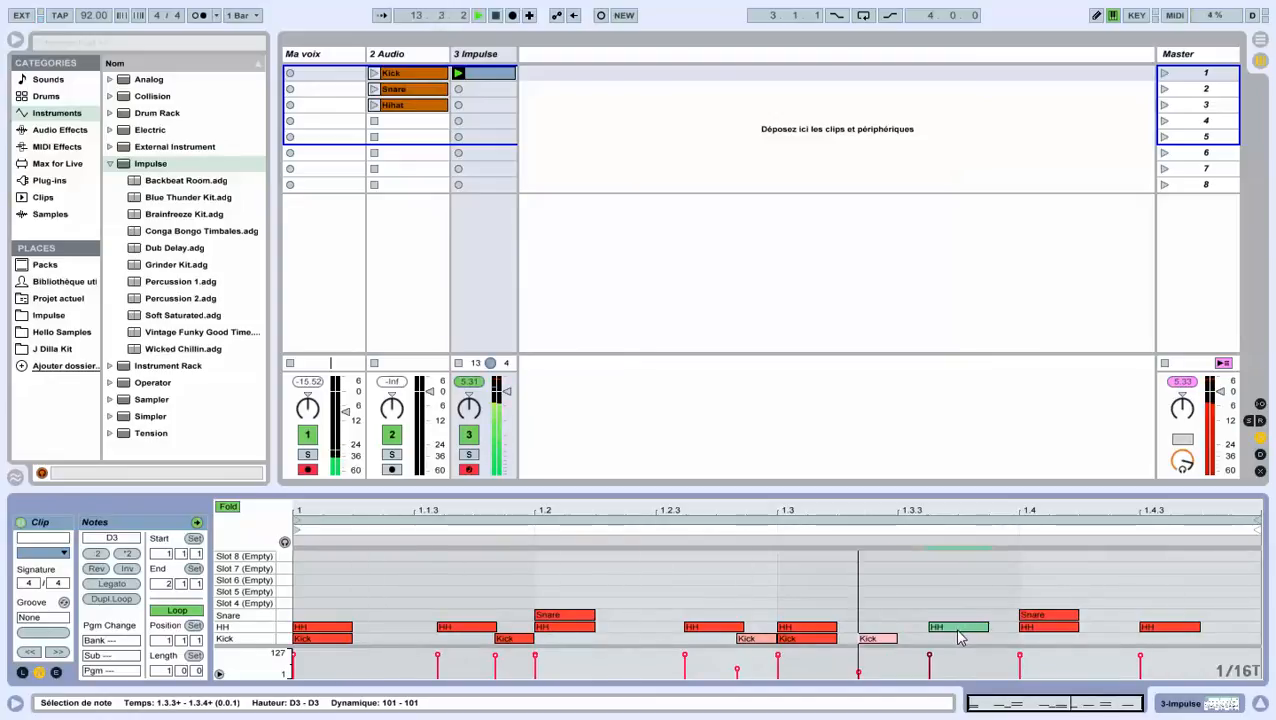
{"action": "double_click", "coordinate": [1162, 629]}
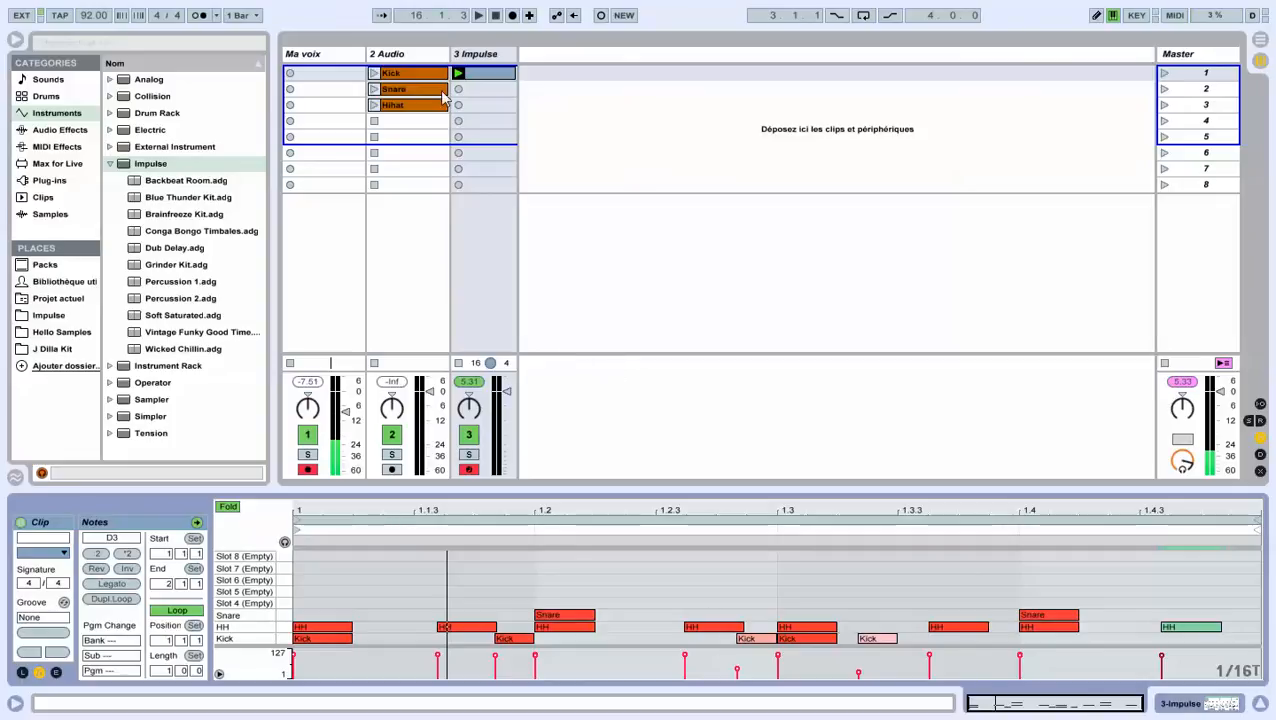
- Load a Compressor from the audio effects onto the Master track
{"action": "left_click", "coordinate": [70, 131]}
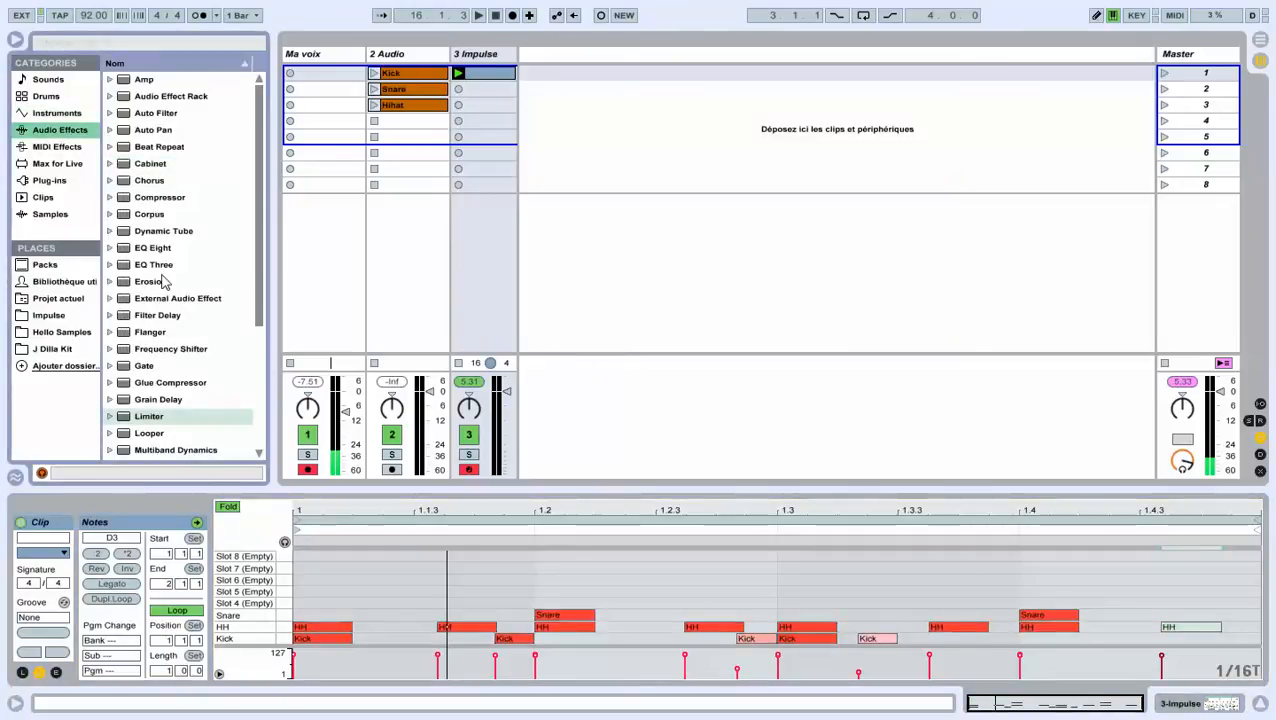
{"action": "left_click", "coordinate": [130, 200]}
{"action": "left_click", "coordinate": [1205, 67]}
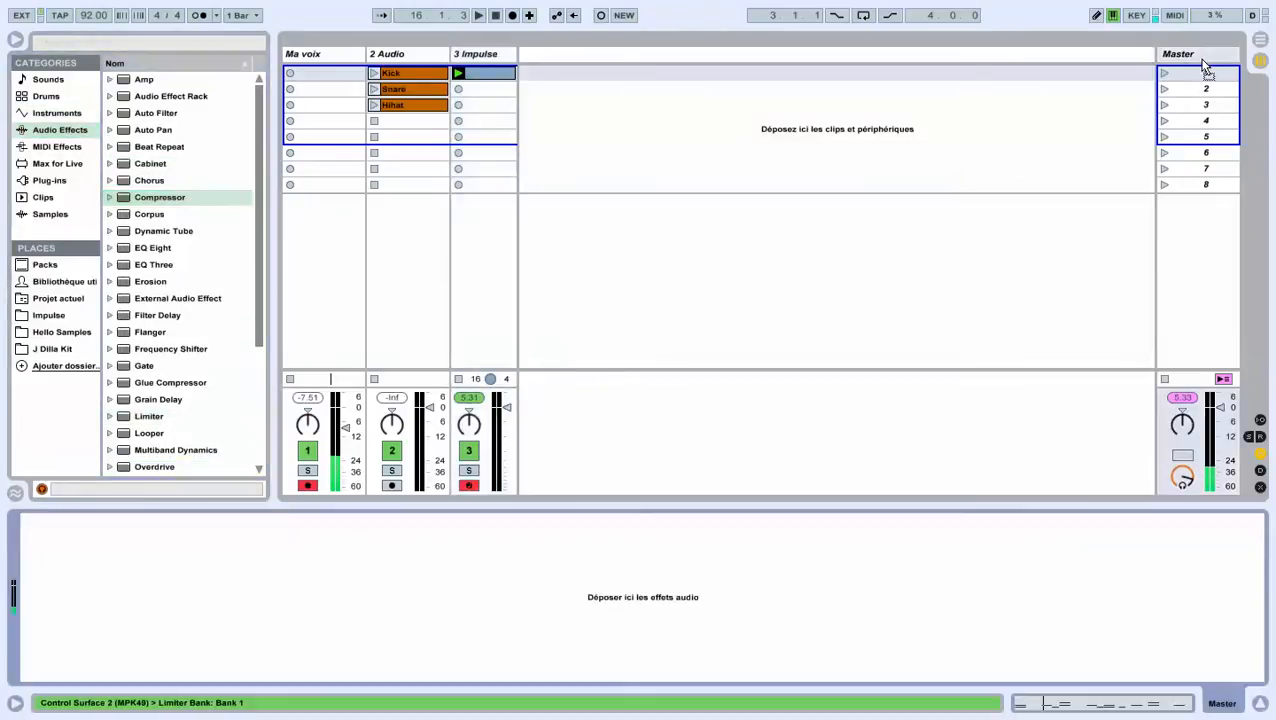
{"action": "key", "text": "Return"}
- Add a Limiter after the Compressor on the Master track and stop playback
{"action": "left_click", "coordinate": [496, 57]}
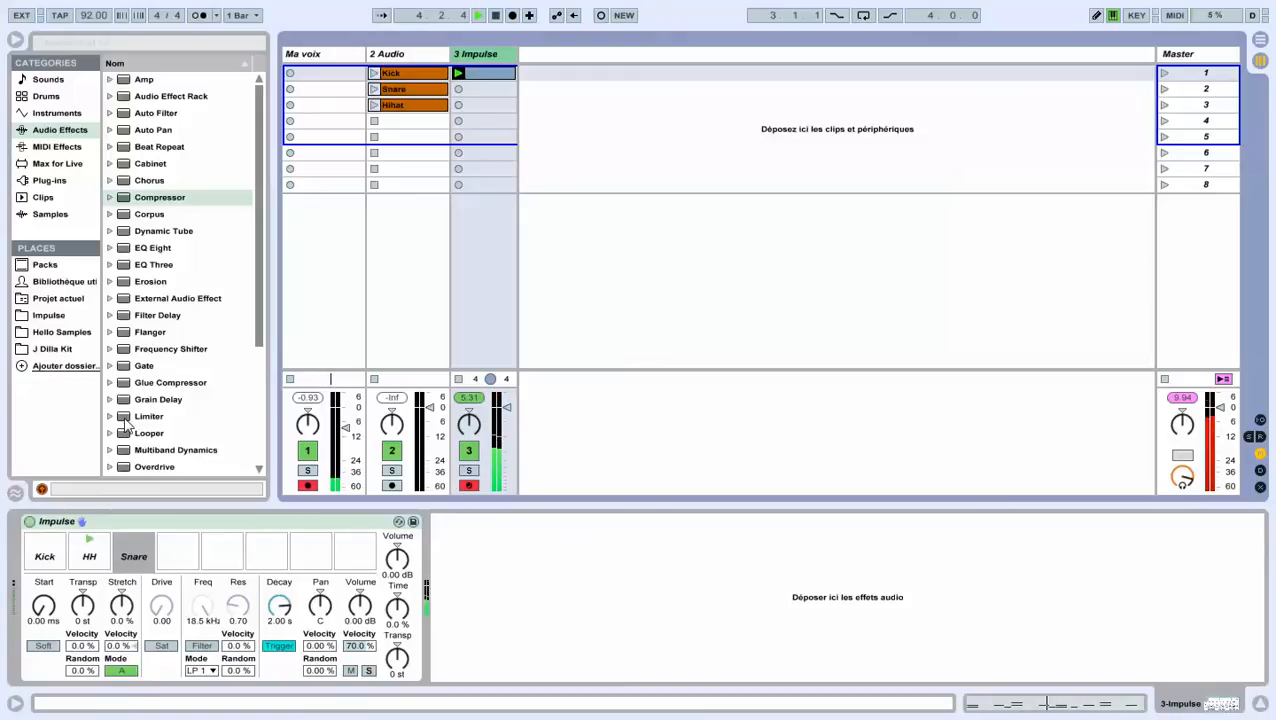
{"action": "left_click_drag", "start_coordinate": [130, 418], "coordinate": [1213, 68]}
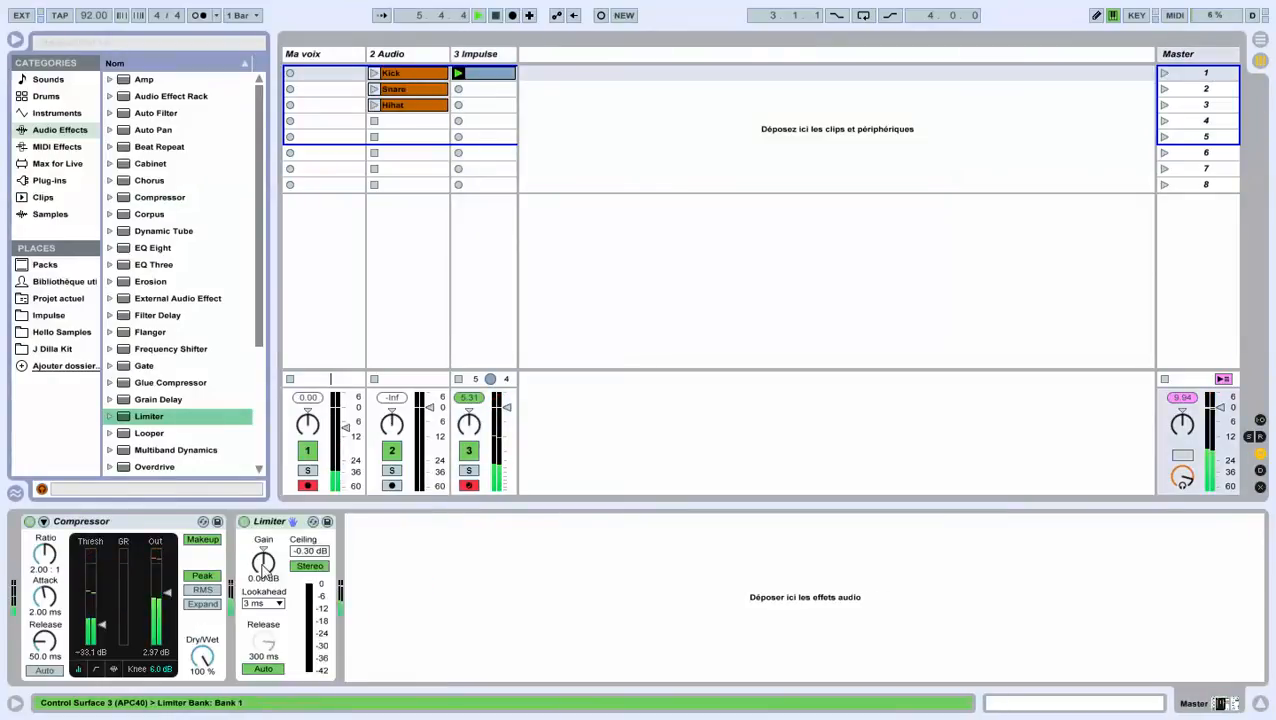
{"action": "left_click", "coordinate": [495, 16]}
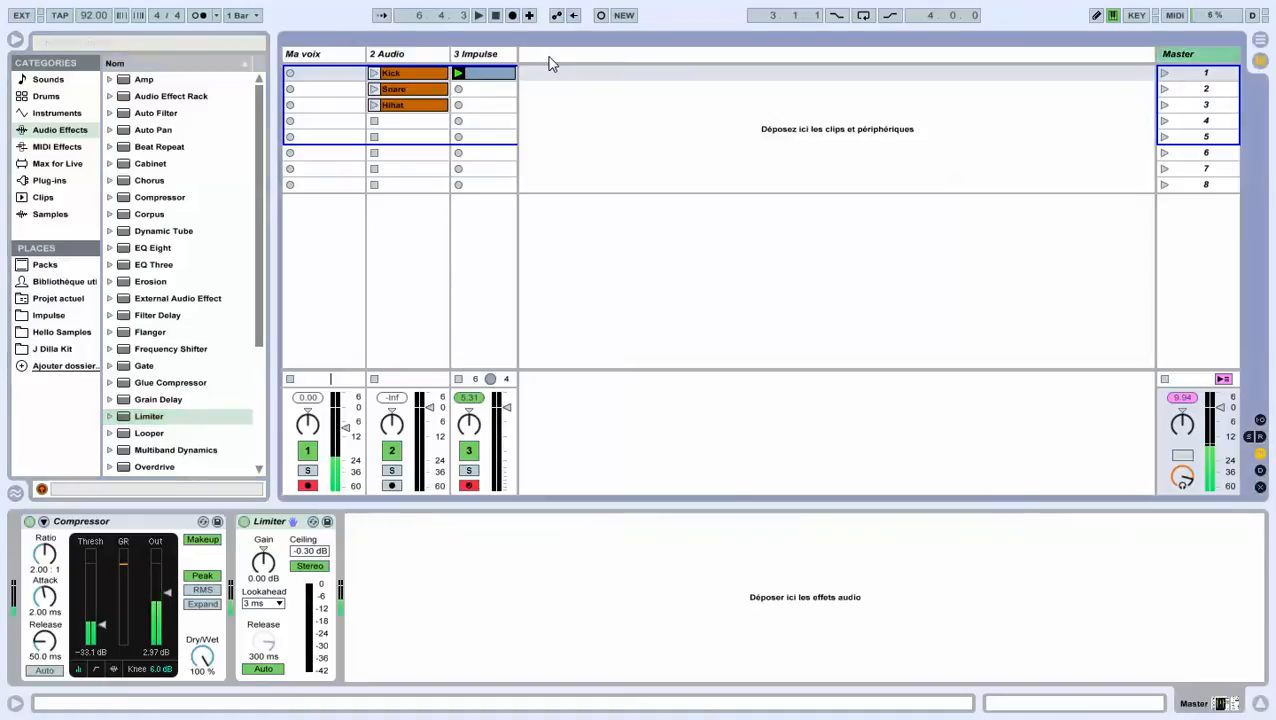
- Find the Drum Rack presets among the instruments and load Percus1.adg onto a new MIDI track
{"action": "left_click", "coordinate": [480, 56]}
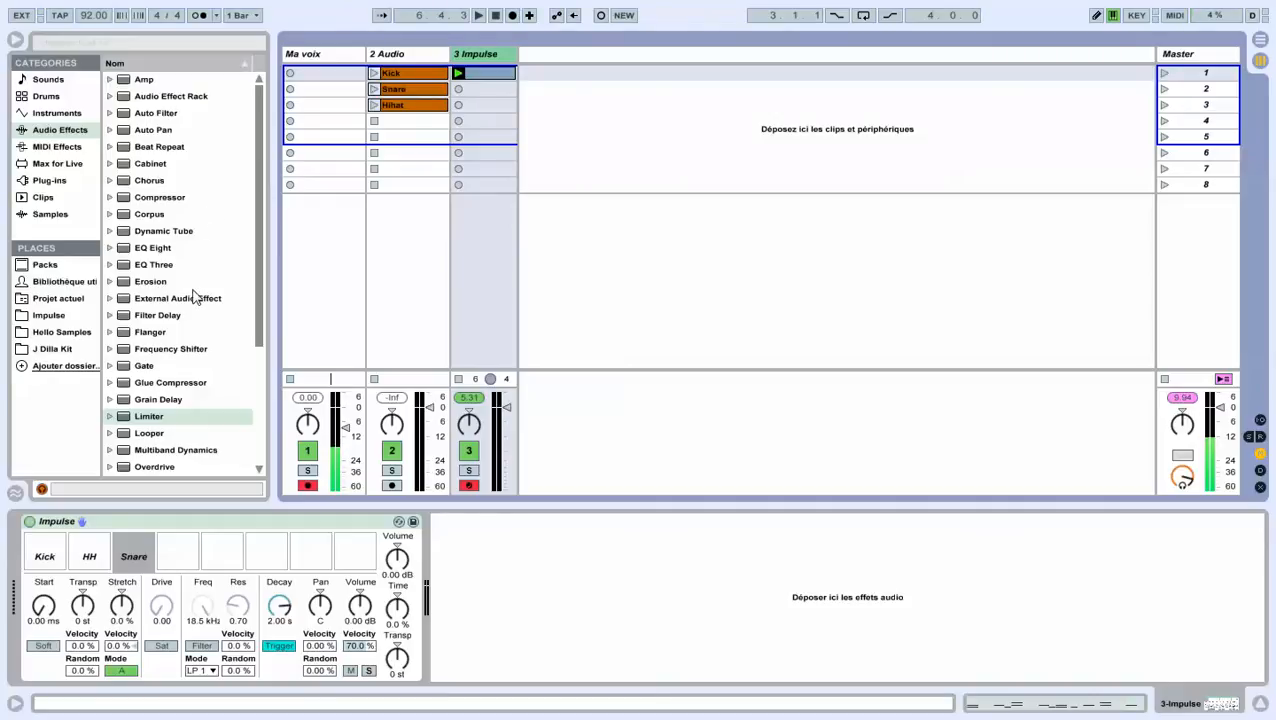
{"action": "left_click", "coordinate": [267, 303]}
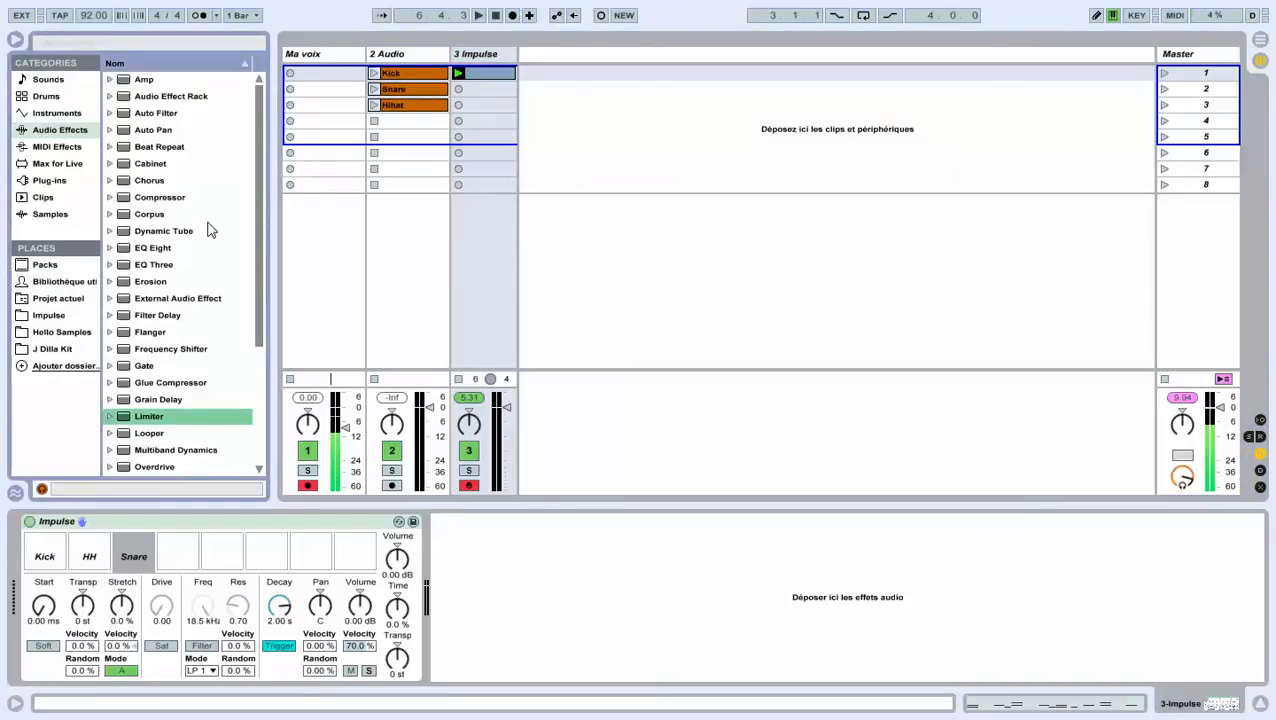
{"action": "left_click", "coordinate": [58, 113]}
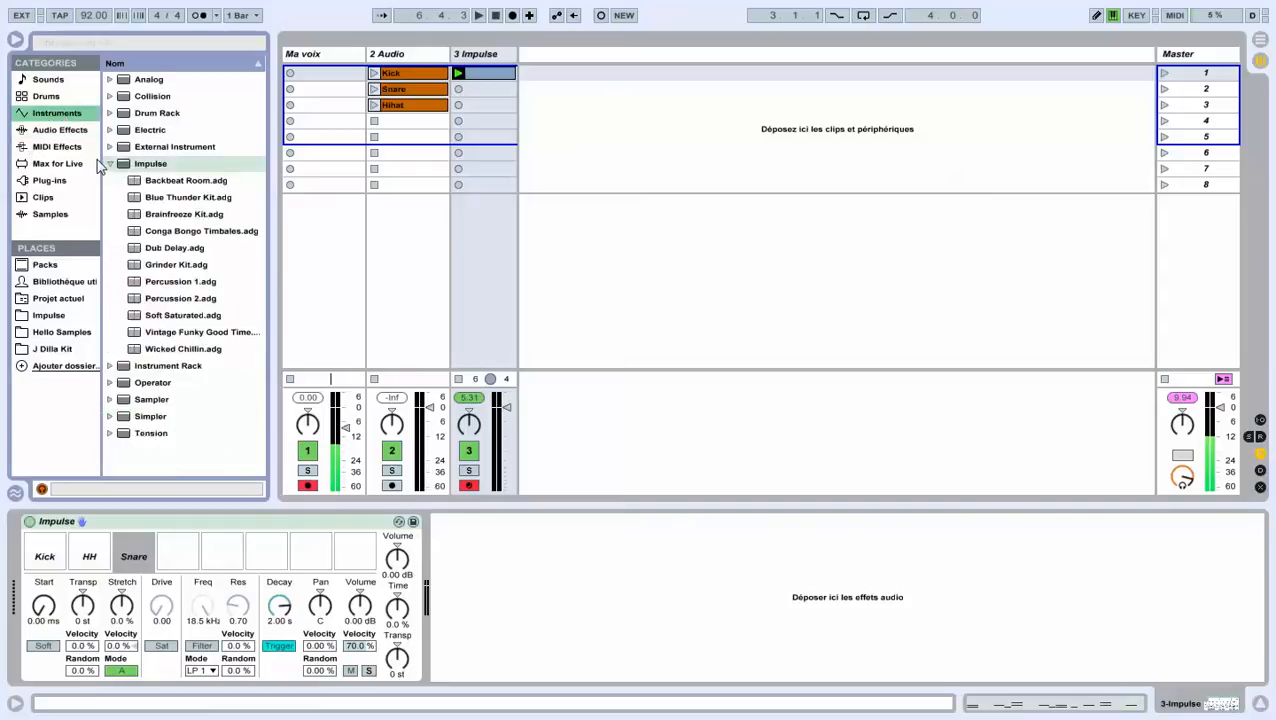
{"action": "left_click", "coordinate": [109, 164]}
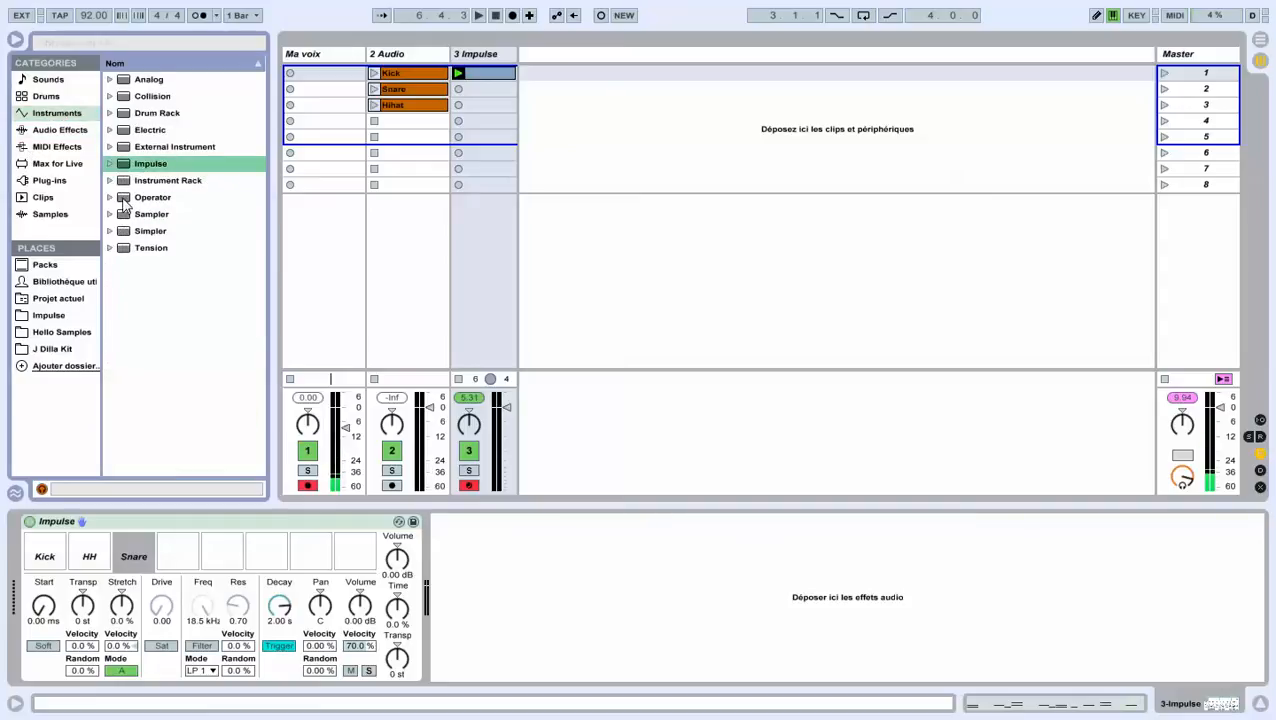
{"action": "left_click", "coordinate": [110, 181]}
{"action": "left_click", "coordinate": [110, 181]}
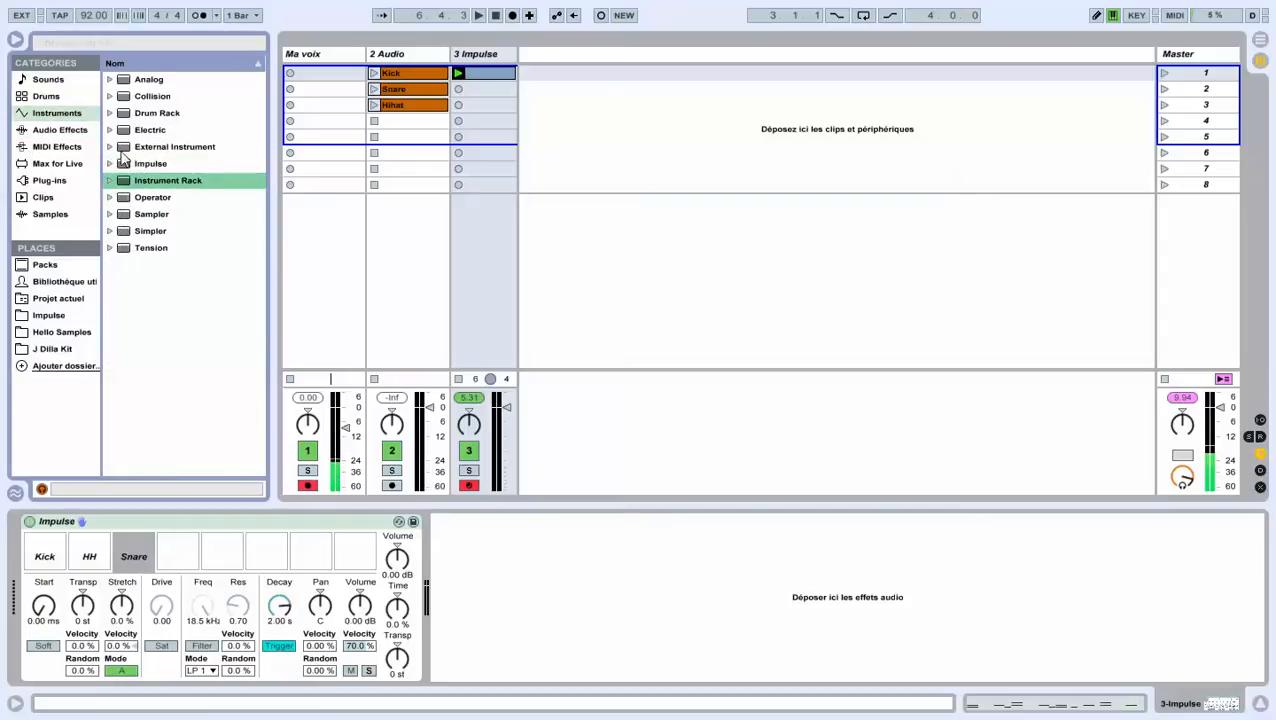
{"action": "left_click", "coordinate": [111, 113]}
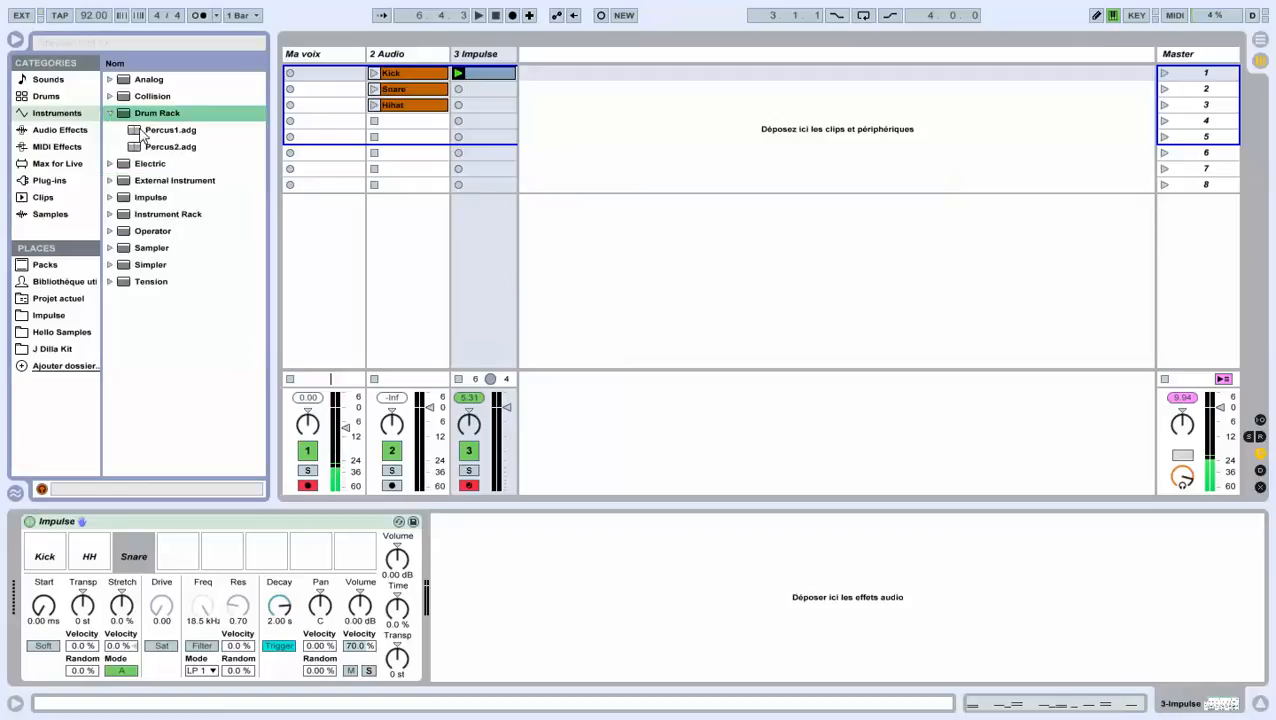
{"action": "left_click_drag", "start_coordinate": [141, 130], "coordinate": [570, 110]}
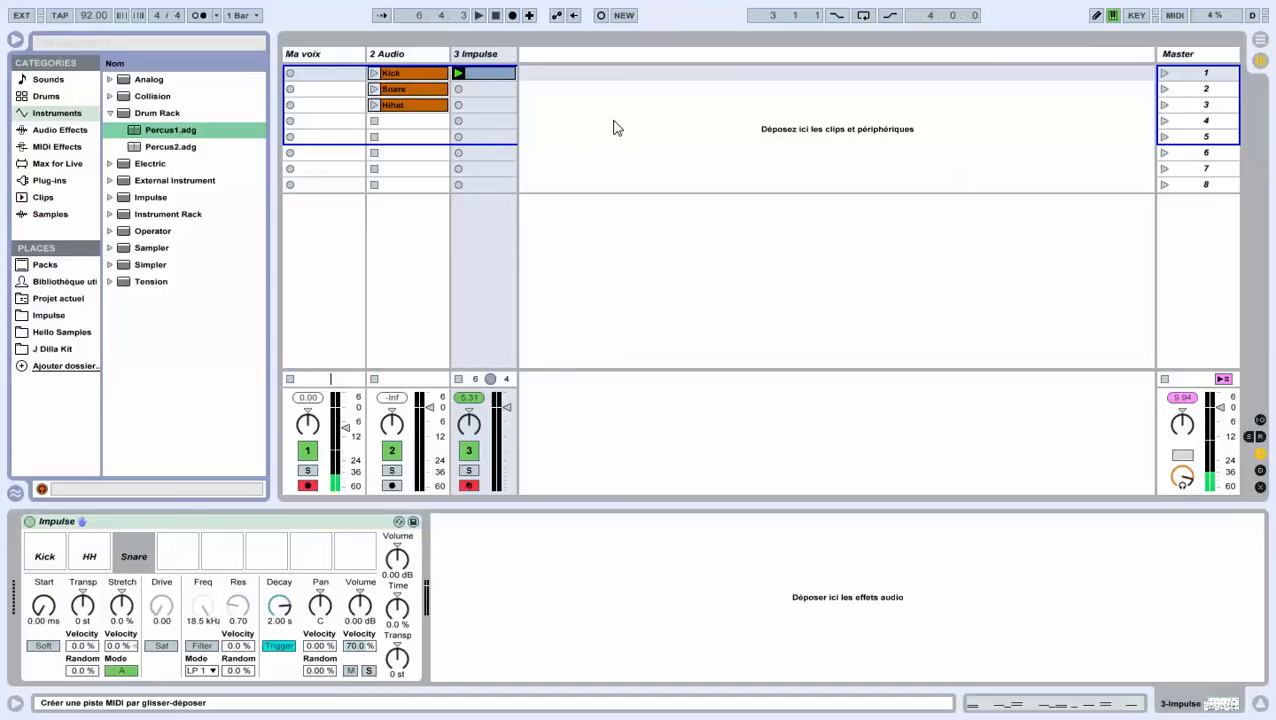
- Arm both the Ma voix and Percus1 tracks for recording and display the Percus1 track's devices
{"action": "left_click", "coordinate": [308, 485]}
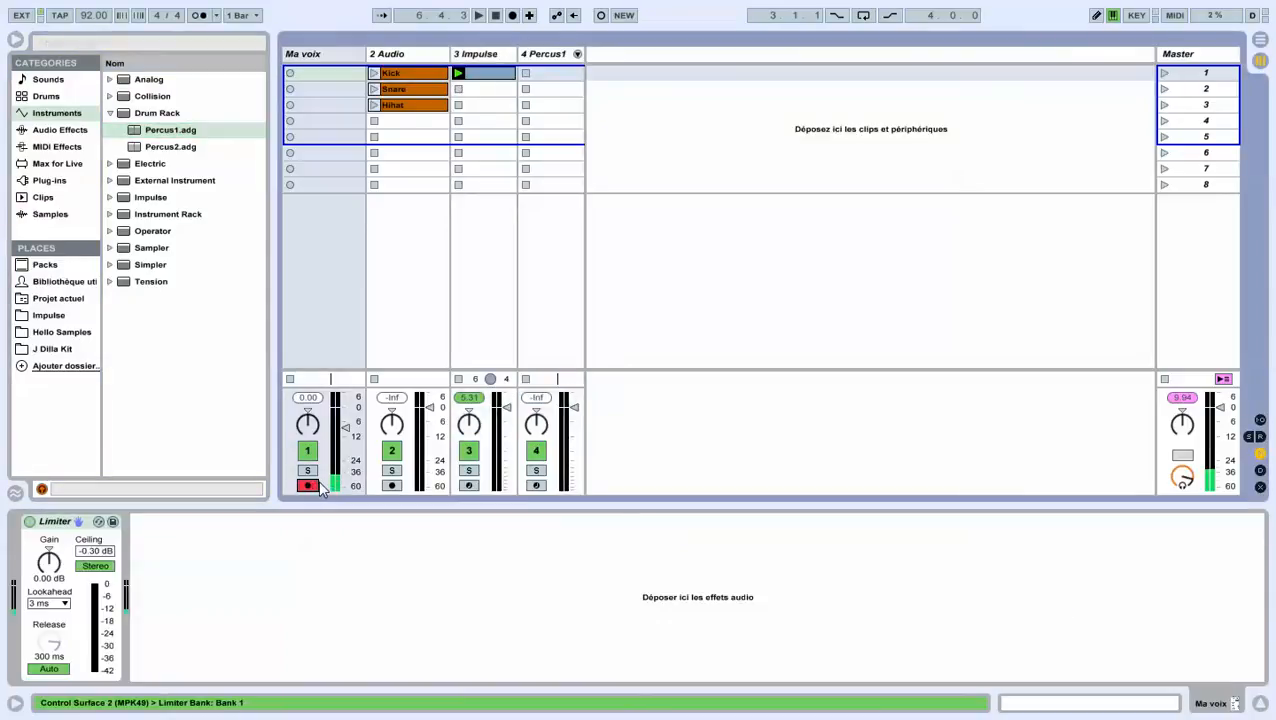
{"action": "left_click", "coordinate": [536, 485]}
{"action": "left_click", "coordinate": [548, 56]}
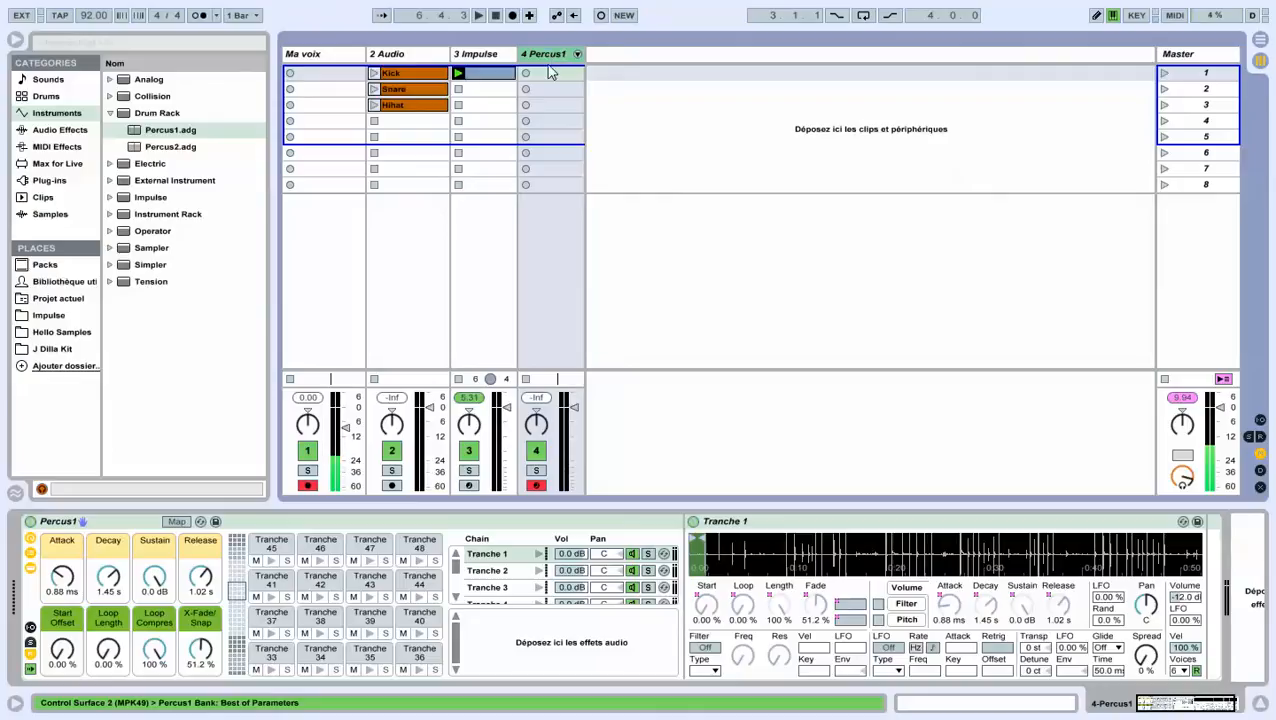
- Toggle the Percus1 rack's chain list and device views, leaving the chain list hidden and the devices shown
{"action": "mouse_move", "coordinate": [697, 718]}
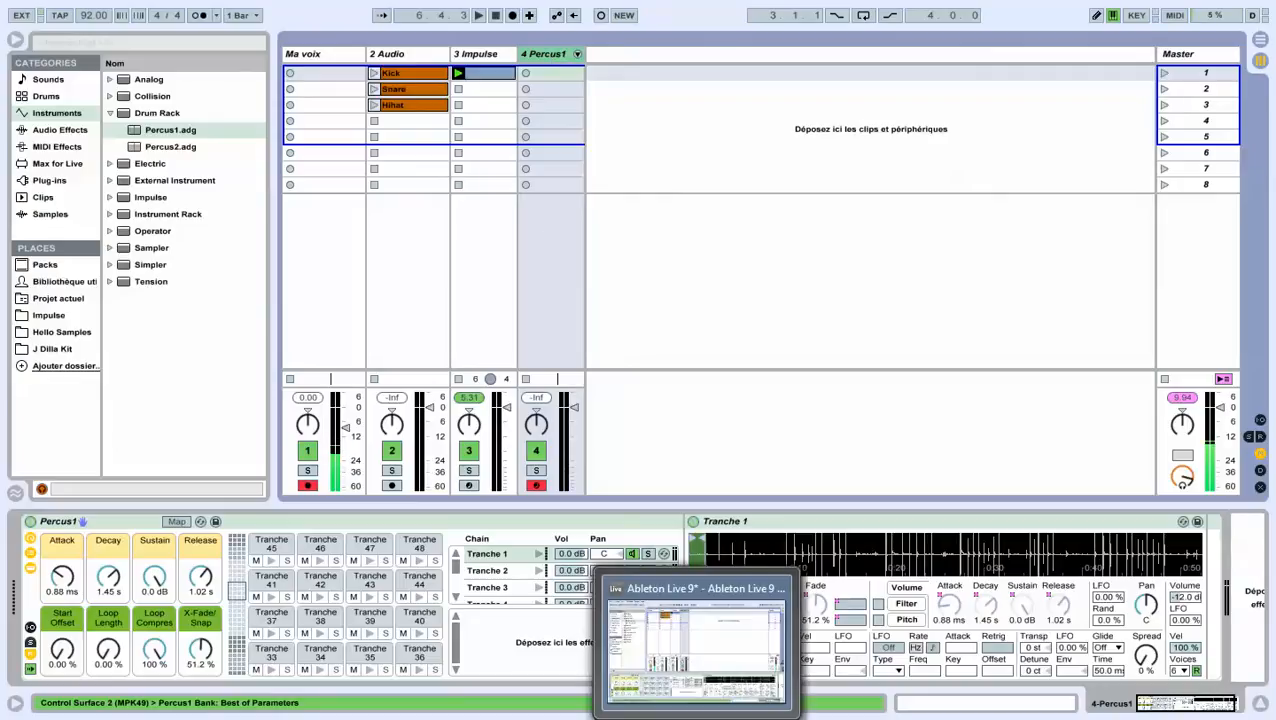
{"action": "left_click", "coordinate": [31, 568]}
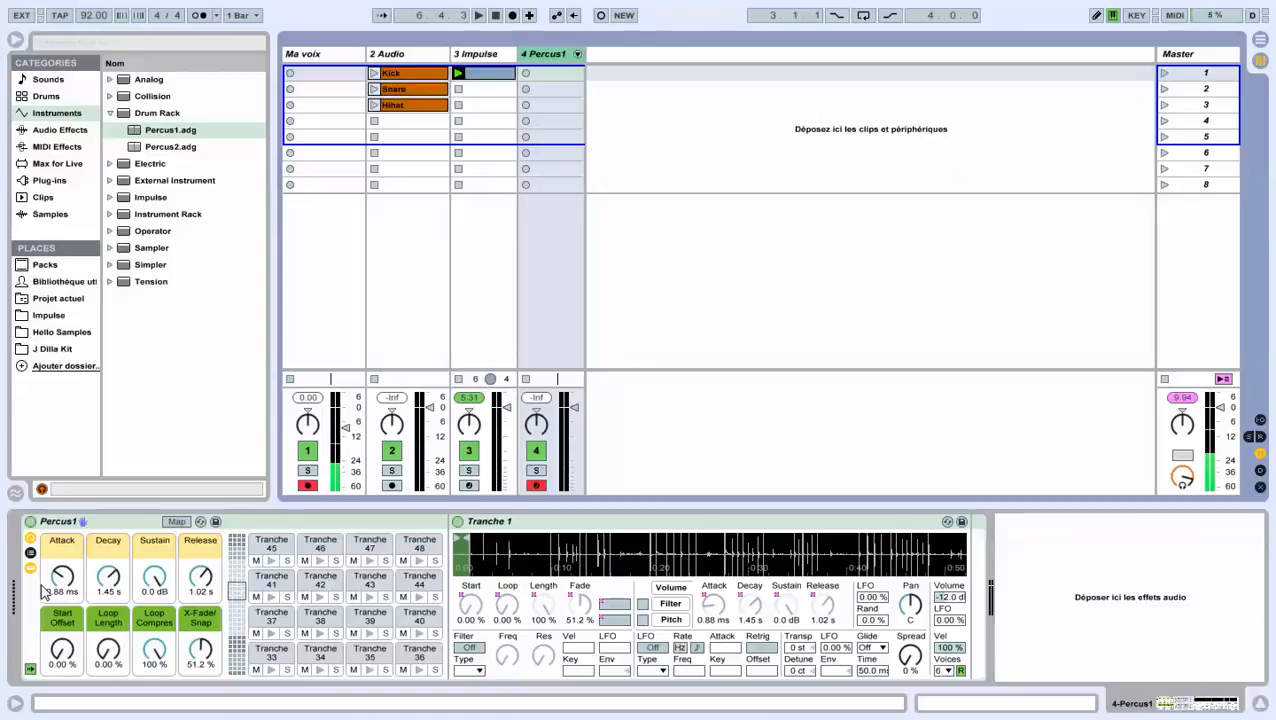
{"action": "left_click", "coordinate": [46, 576]}
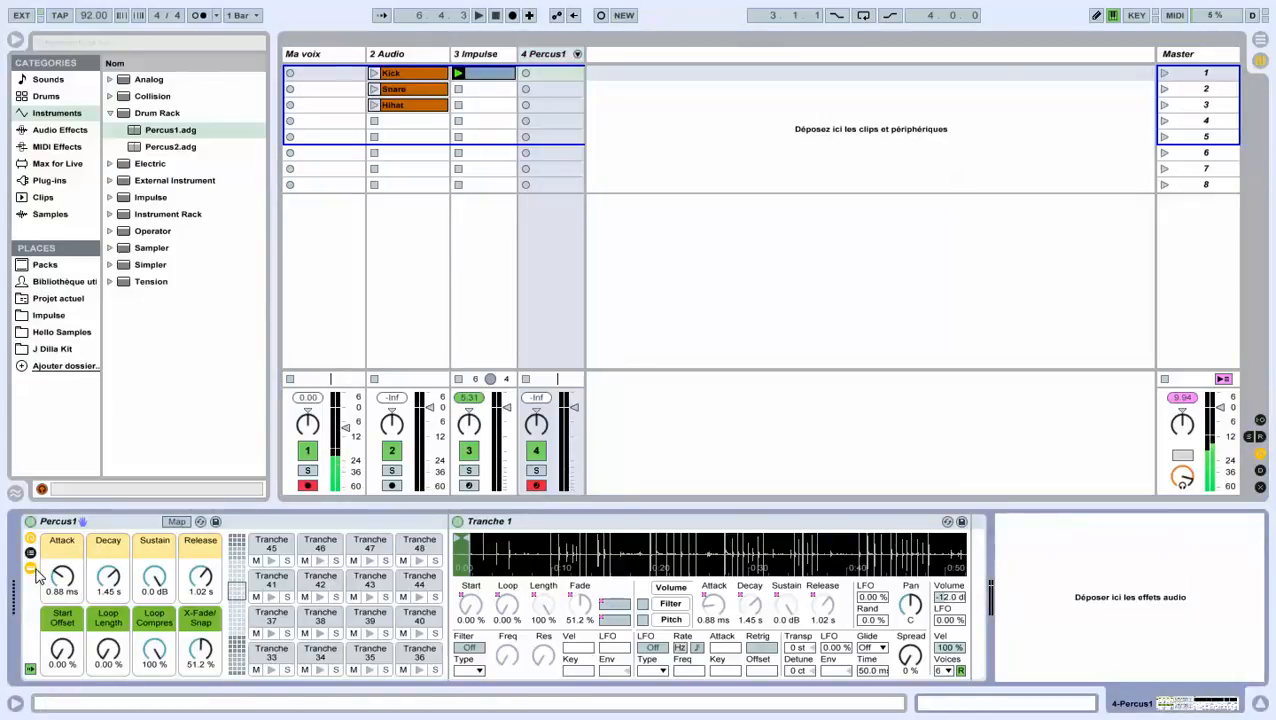
{"action": "left_click", "coordinate": [31, 568]}
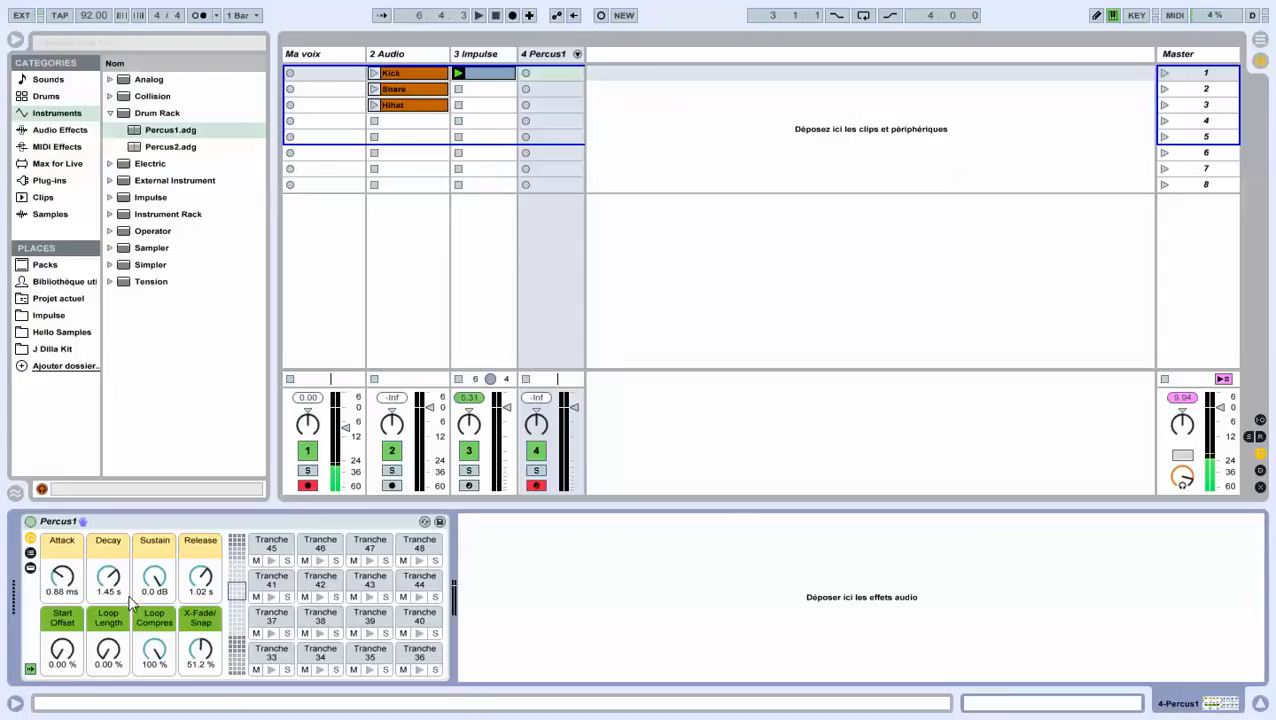
{"action": "left_click", "coordinate": [31, 568]}
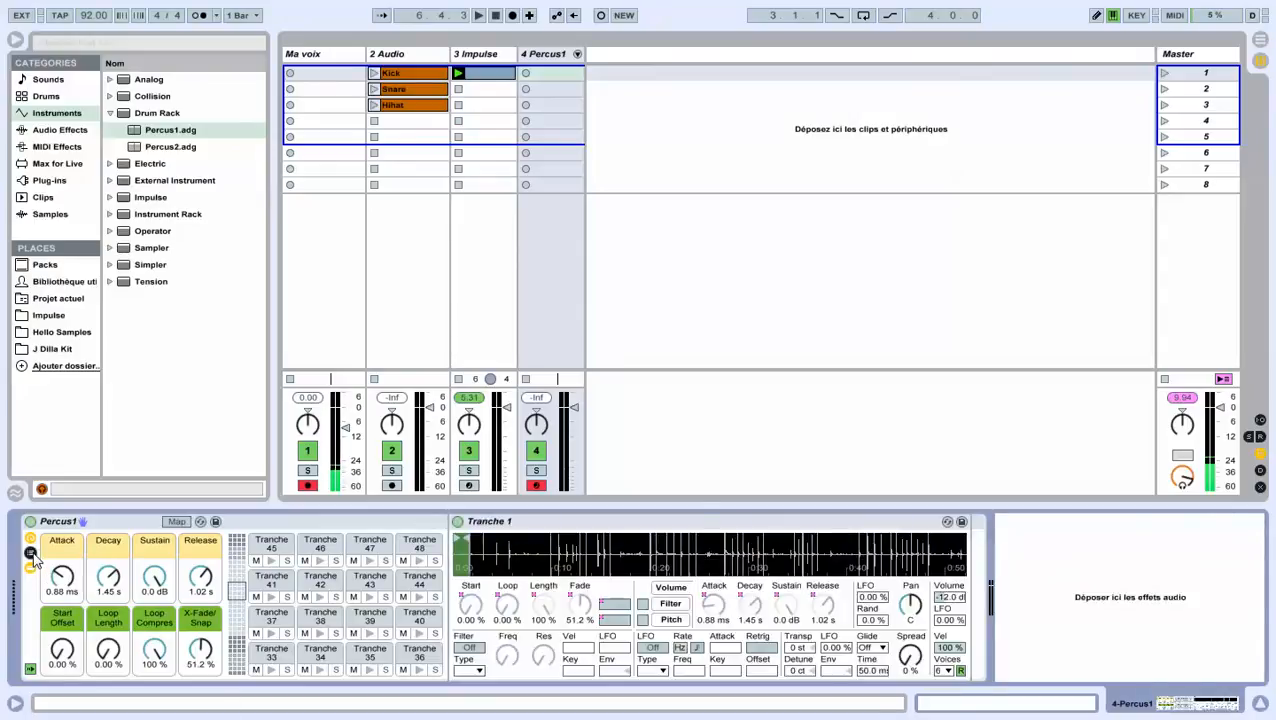
{"action": "left_click", "coordinate": [31, 553]}
{"action": "left_click", "coordinate": [31, 554]}
- Select the Tranche 33 pad, play Tranche 25, and bring the Tranche 17 to 32 pads into the rack's pad grid
{"action": "left_click", "coordinate": [272, 652]}
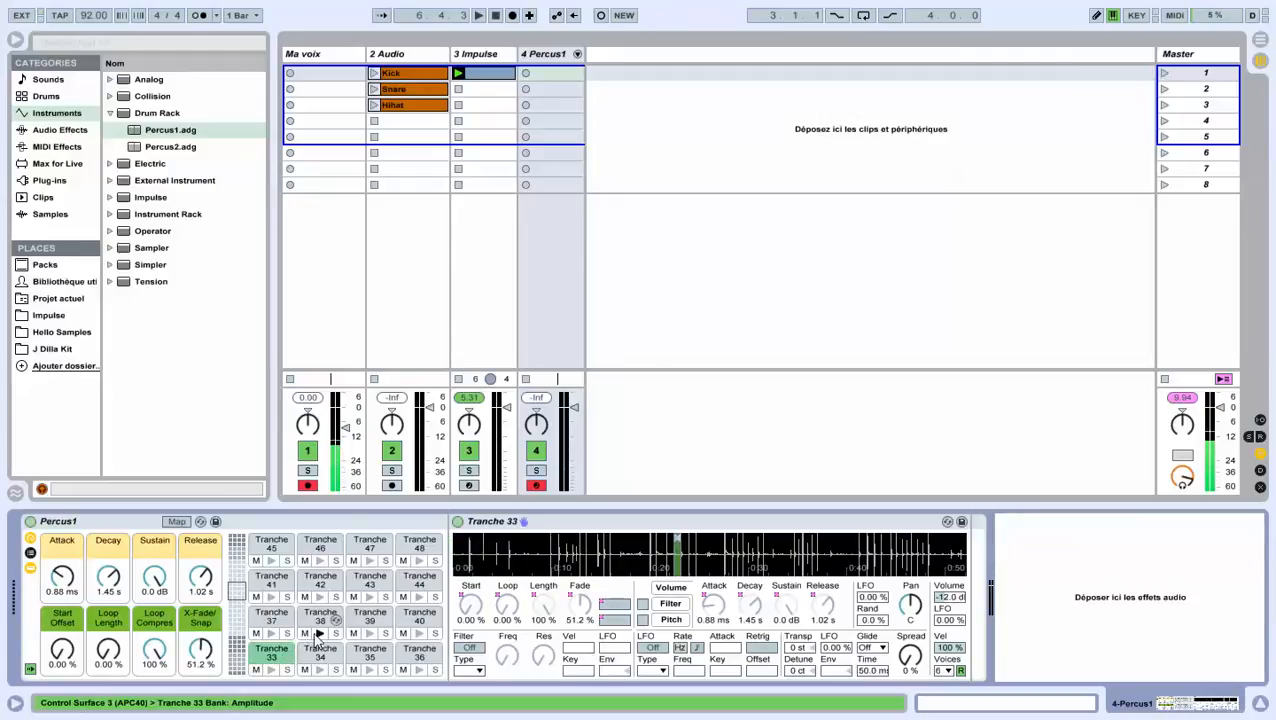
{"action": "key", "text": "a"}
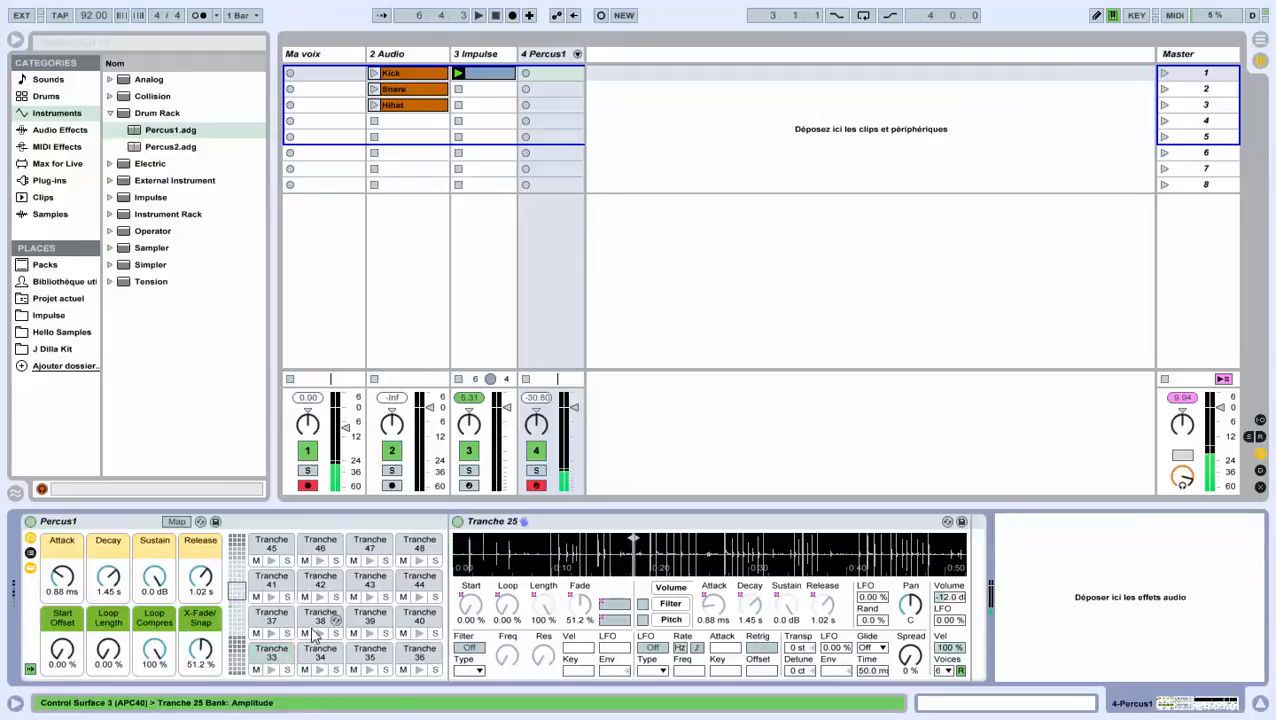
{"action": "left_click", "coordinate": [238, 612]}
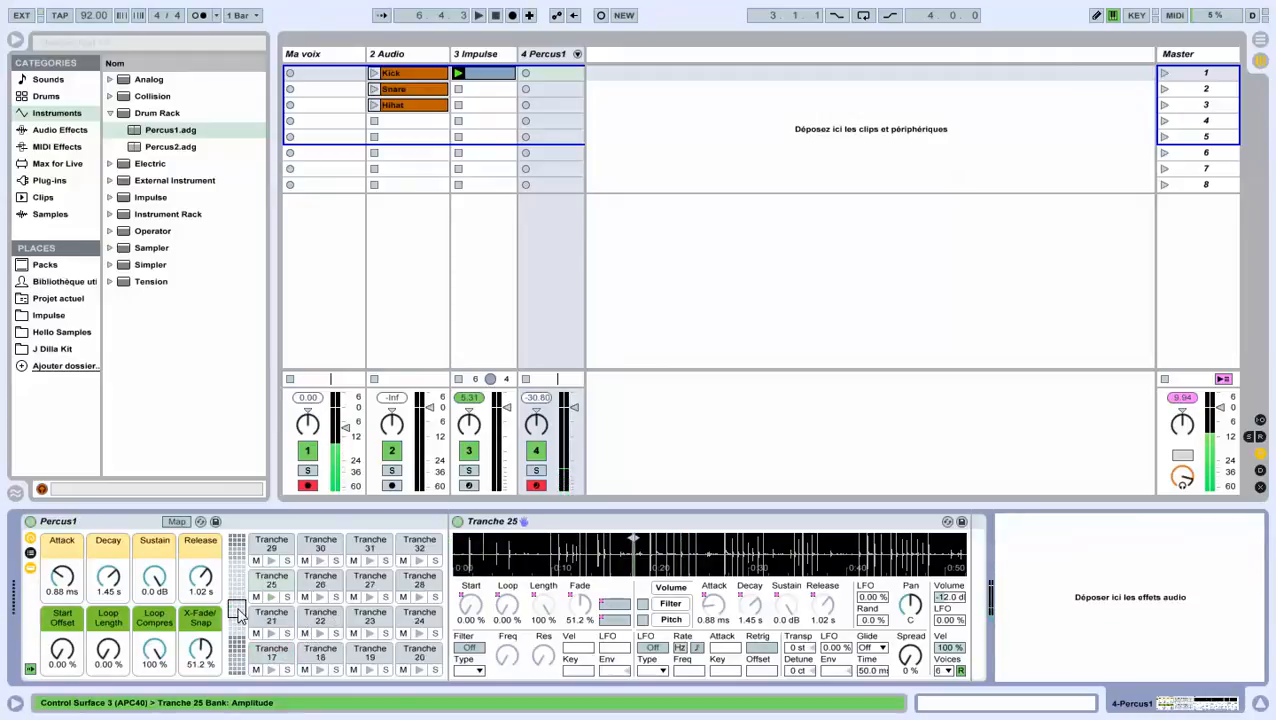
- Try transposing Tranche 25 to -4 st and return its transposition to 0 st
{"action": "left_click", "coordinate": [284, 585]}
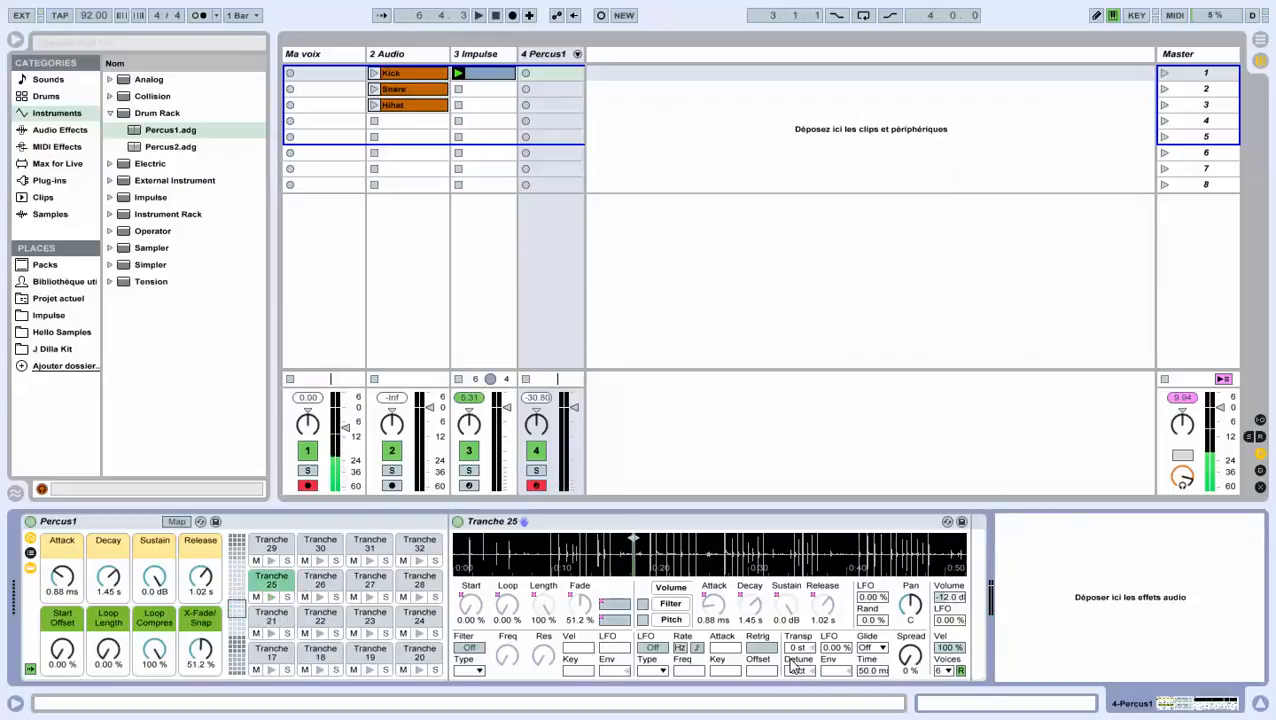
{"action": "left_click_drag", "start_coordinate": [804, 652], "coordinate": [804, 672]}
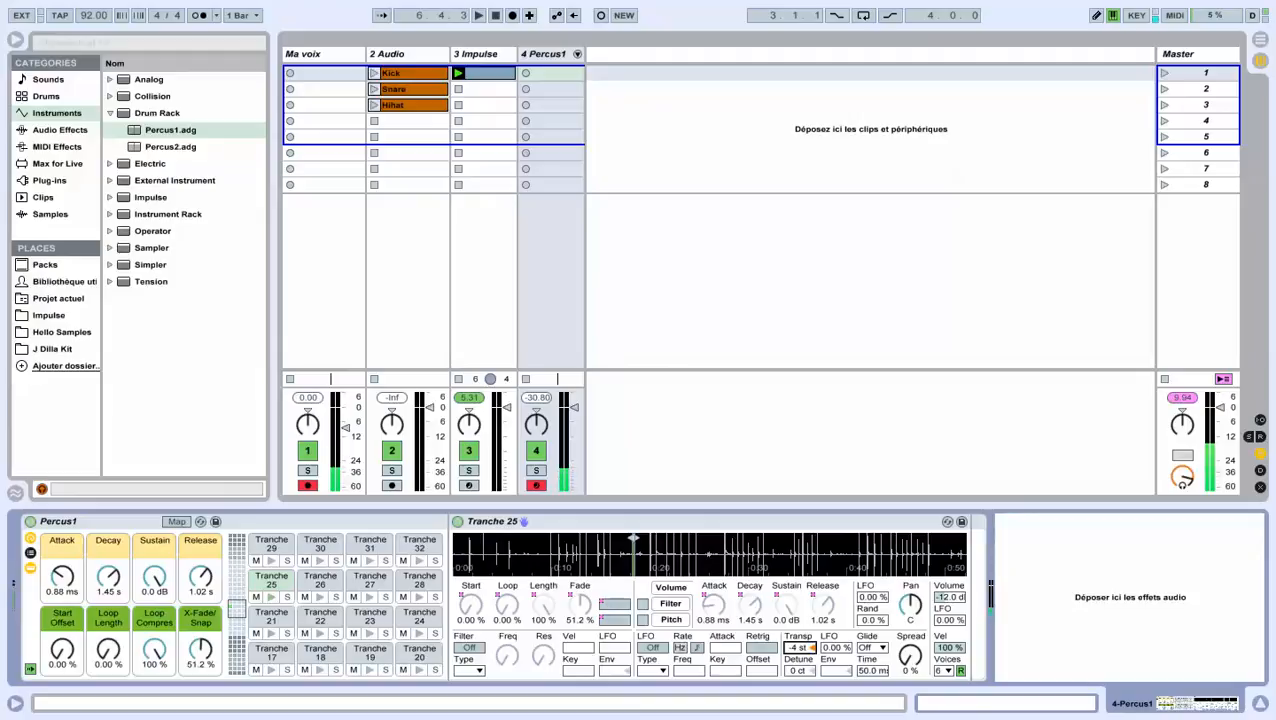
{"action": "left_click", "coordinate": [813, 648]}
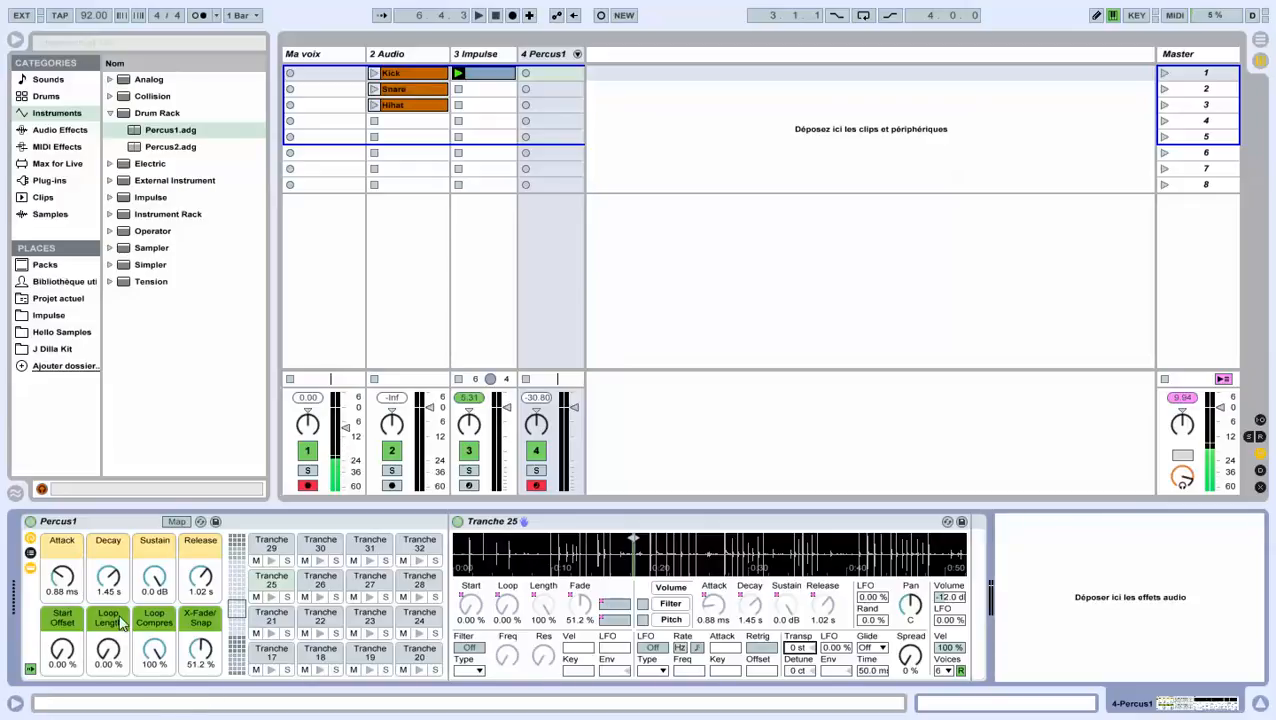
- Lower the Percus1 rack's Attack macro to 0.39 ms
{"action": "left_click", "coordinate": [74, 580]}
{"action": "left_click", "coordinate": [714, 610]}
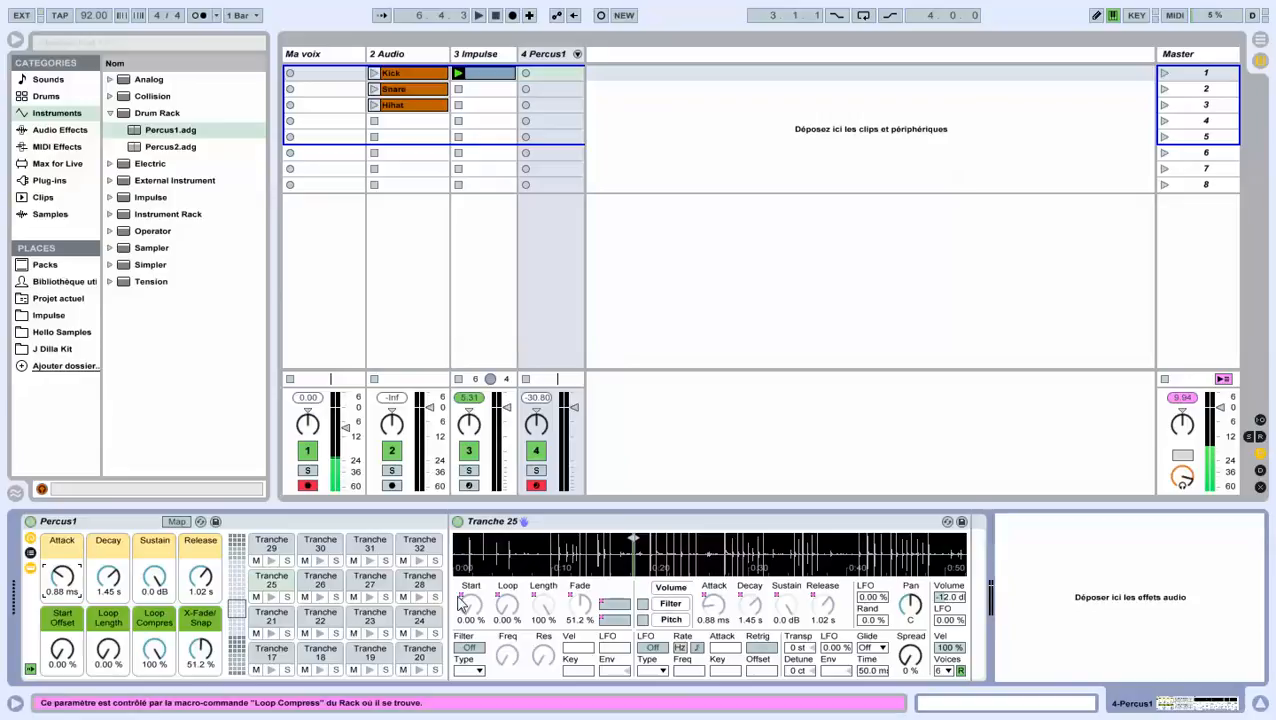
{"action": "left_click_drag", "start_coordinate": [62, 577], "coordinate": [63, 596]}
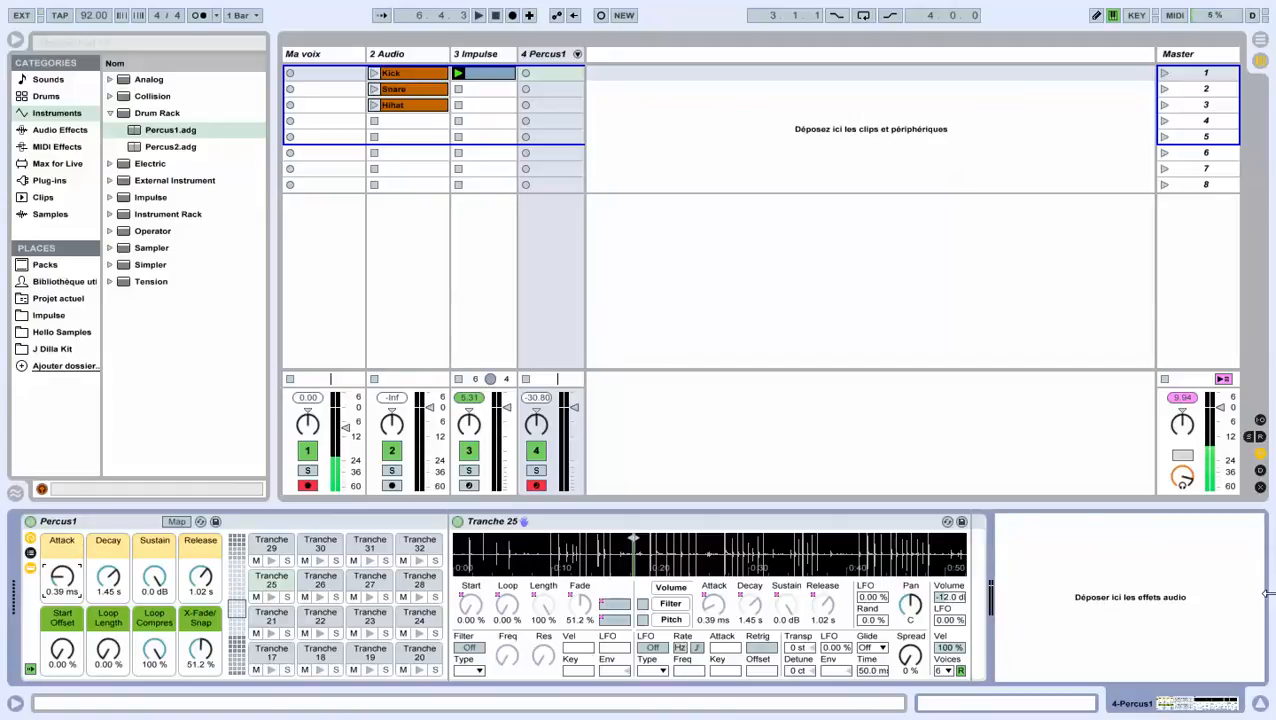
- Show the Percus1 rack's macro mappings and delete all the assignments of the Loop Length macro
{"action": "left_click", "coordinate": [176, 522]}
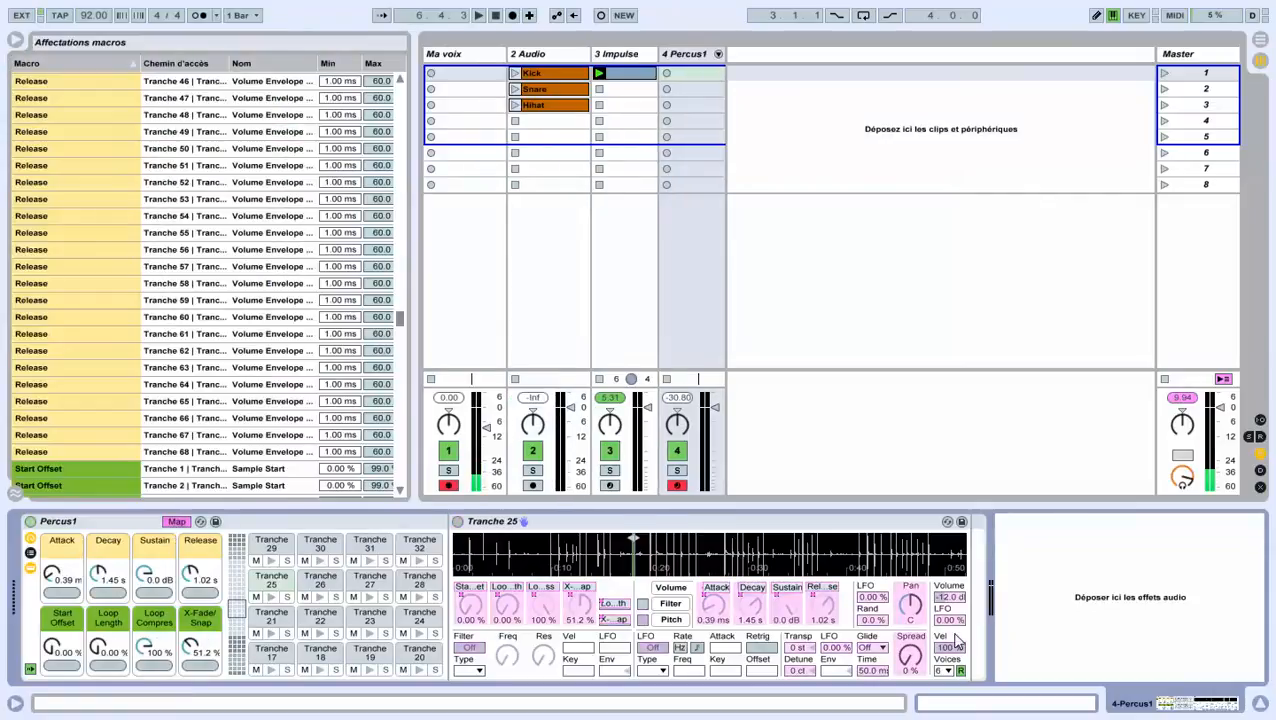
{"action": "left_click", "coordinate": [117, 625]}
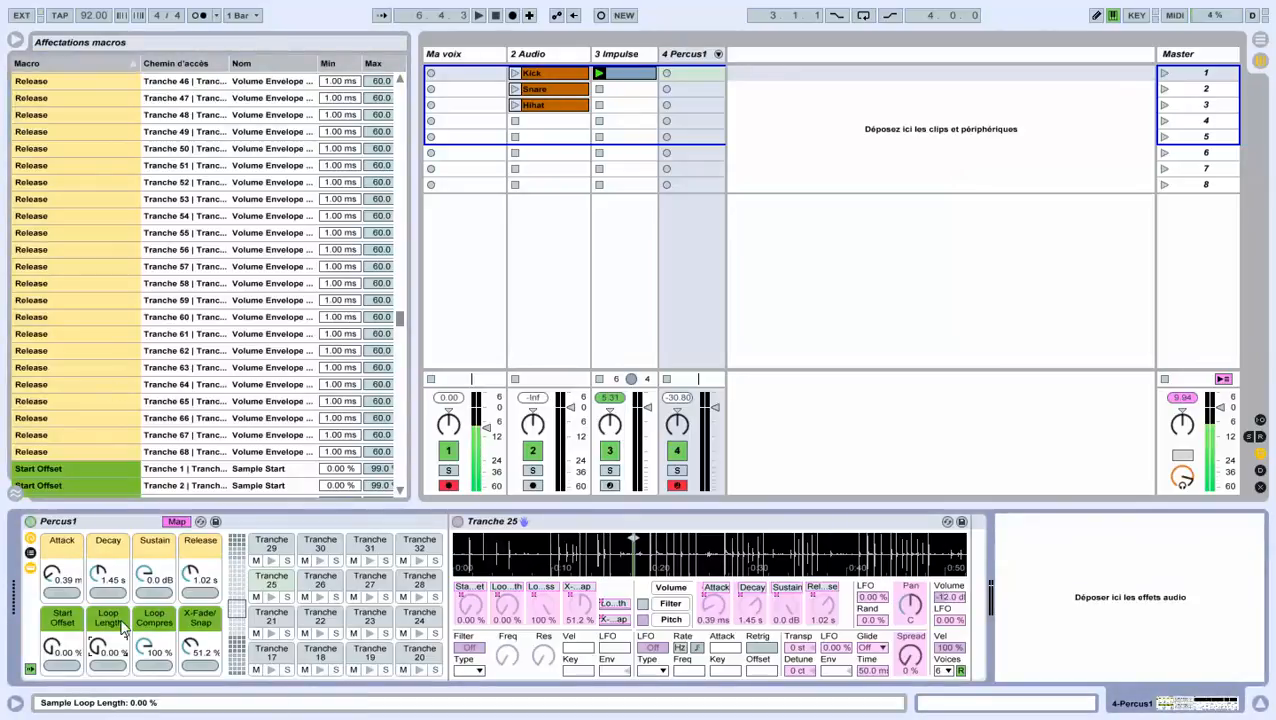
{"action": "left_click_drag", "start_coordinate": [398, 318], "coordinate": [155, 285]}
{"action": "left_click", "coordinate": [84, 405]}
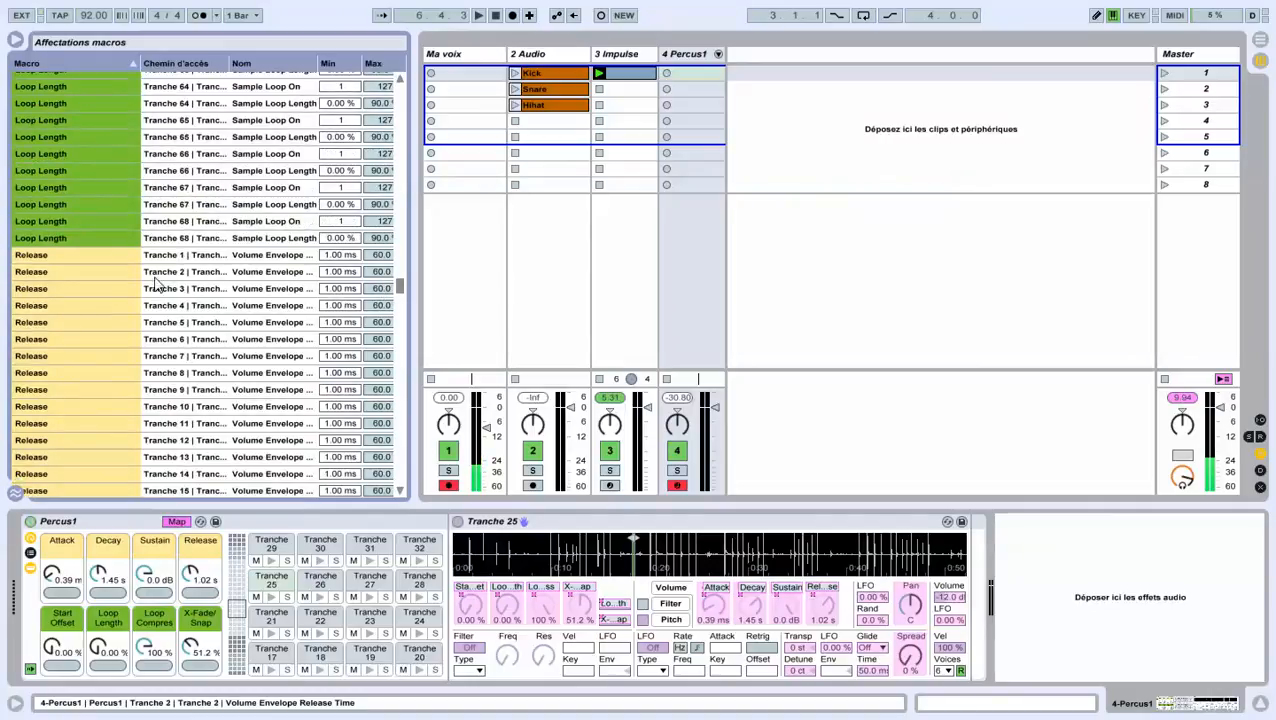
{"action": "left_click", "coordinate": [79, 239], "text": "shift"}
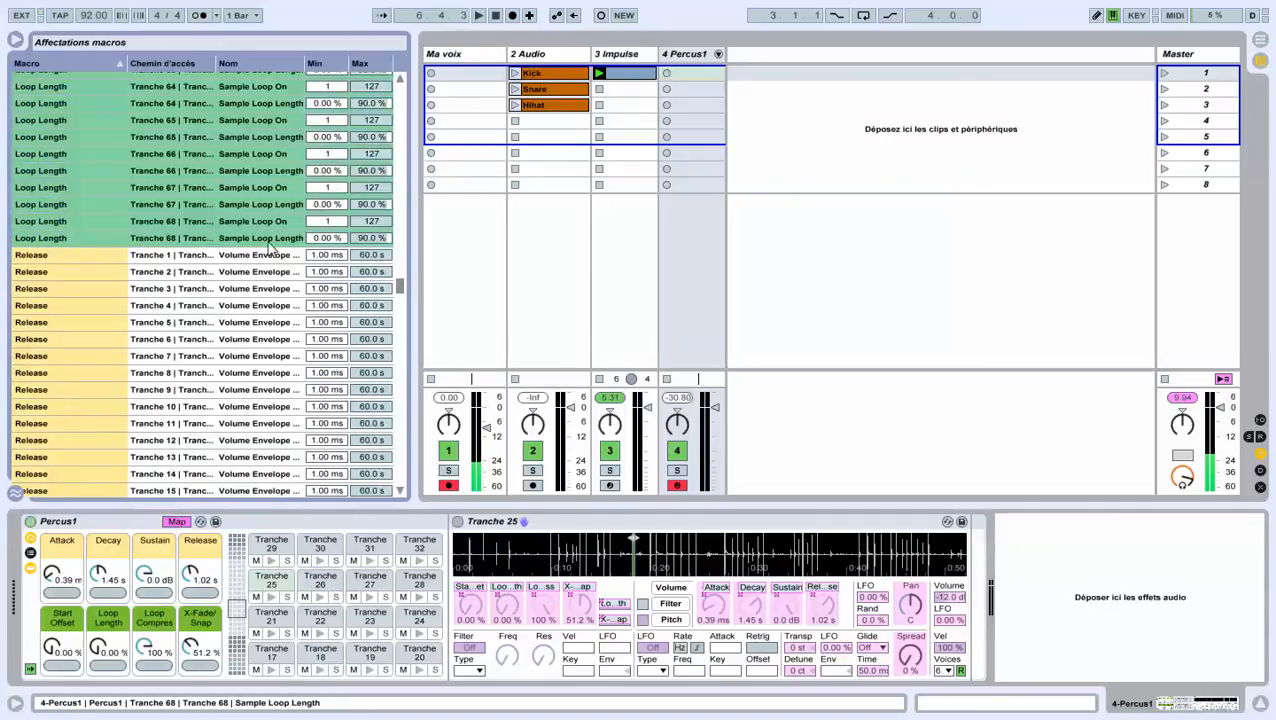
{"action": "key", "text": "Delete"}
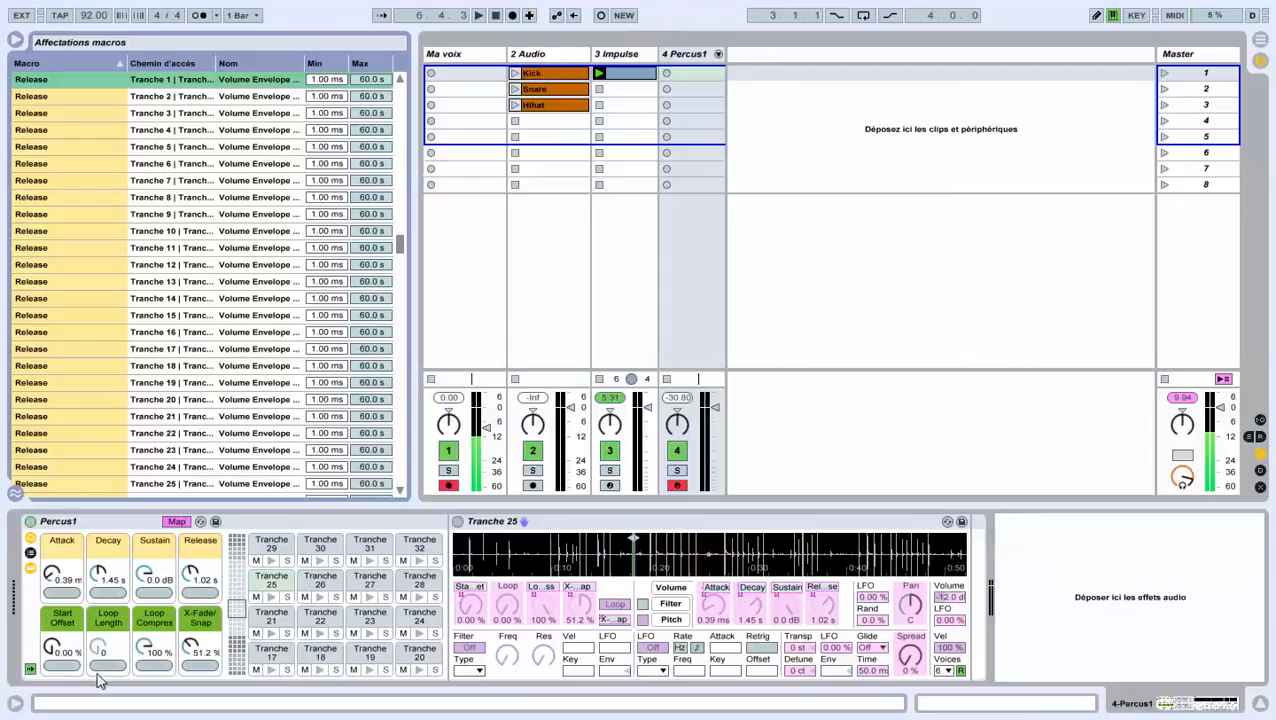
- Rename the Loop Length macro as Transp
{"action": "left_click", "coordinate": [116, 626]}
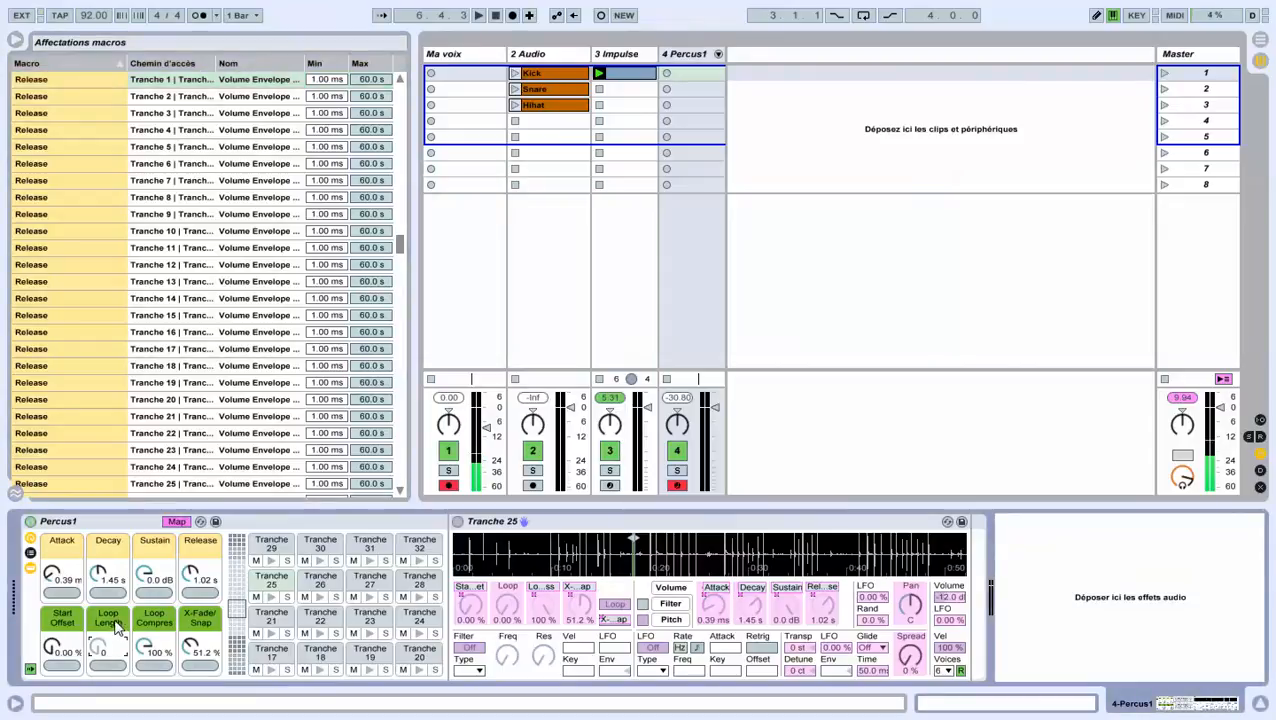
{"action": "left_click", "coordinate": [116, 625]}
{"action": "key", "text": "ctrl+r"}
{"action": "type", "text": "Tra"}
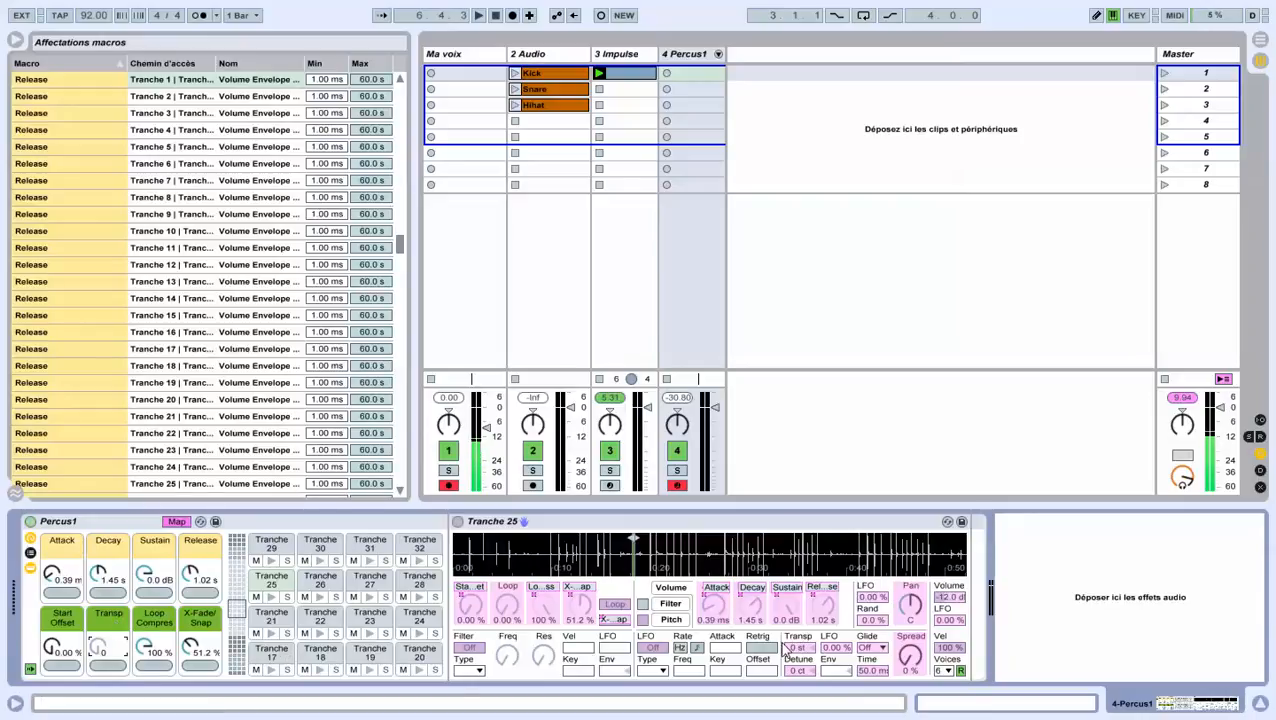
- Map the Transpose parameters of Tranche 25, Tranche 26 and Tranche 27 to the Transp macro and leave mapping mode
{"action": "left_click", "coordinate": [803, 652]}
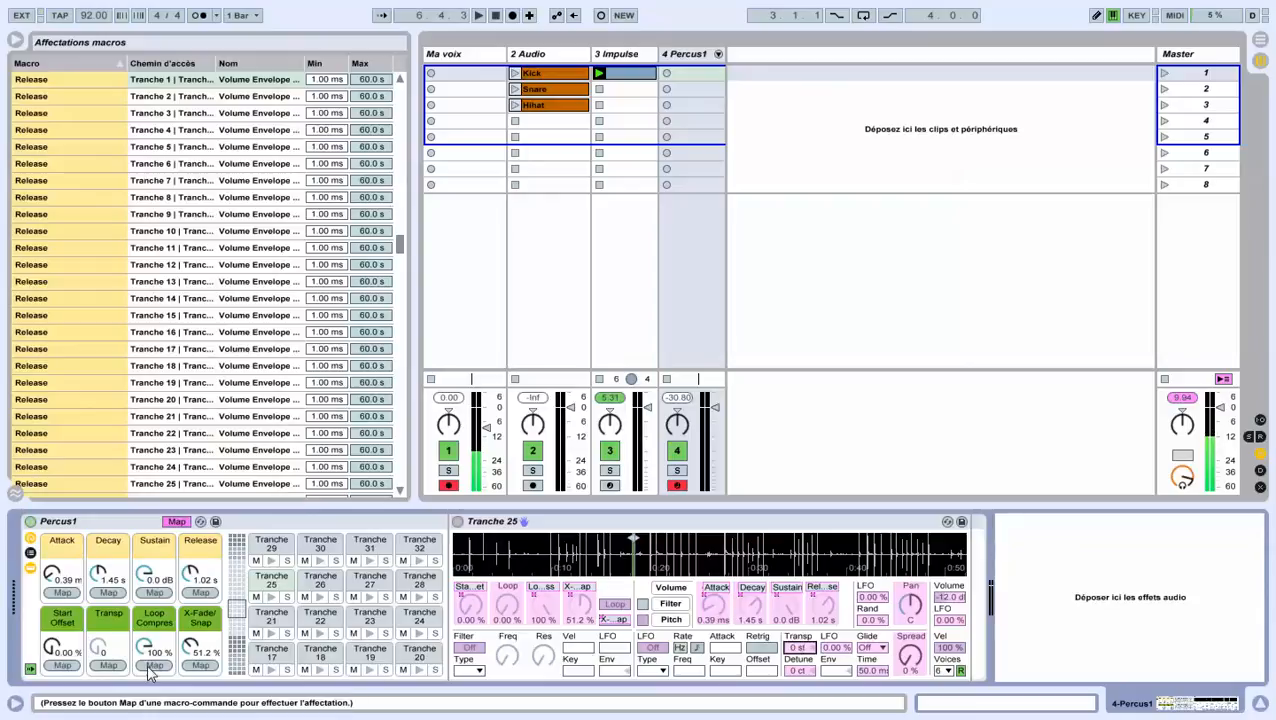
{"action": "left_click", "coordinate": [108, 666]}
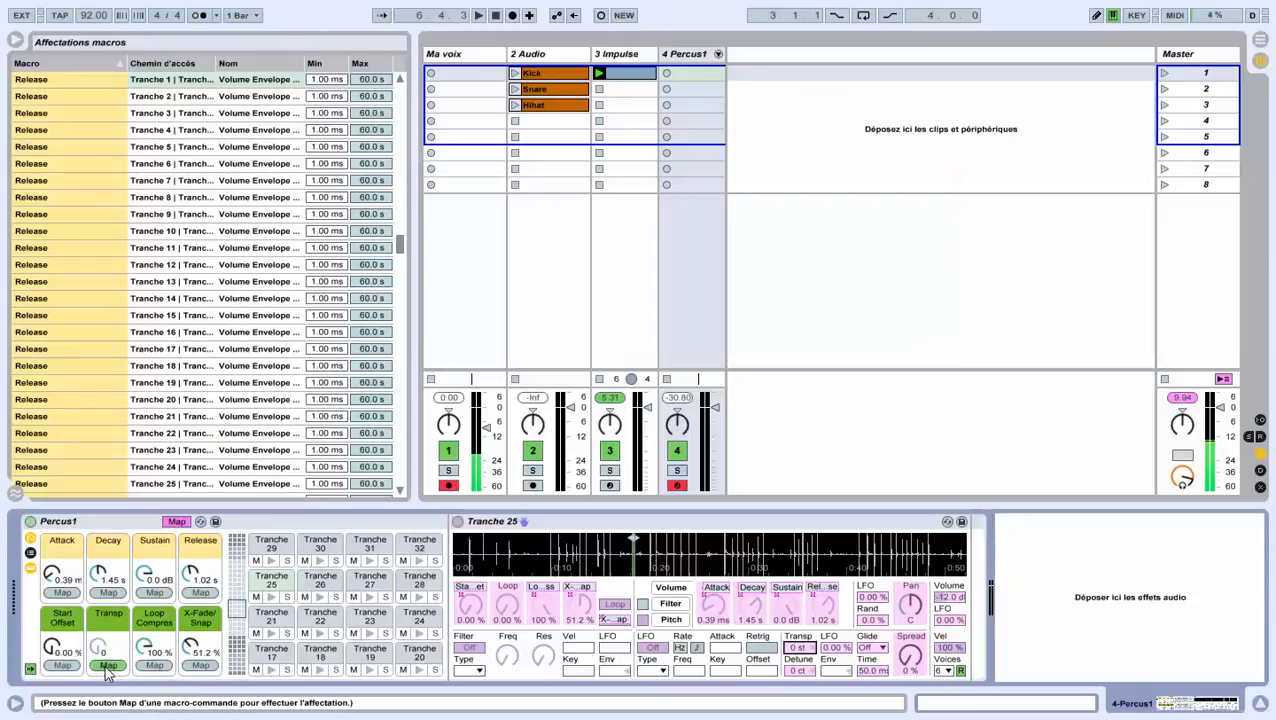
{"action": "left_click", "coordinate": [320, 584]}
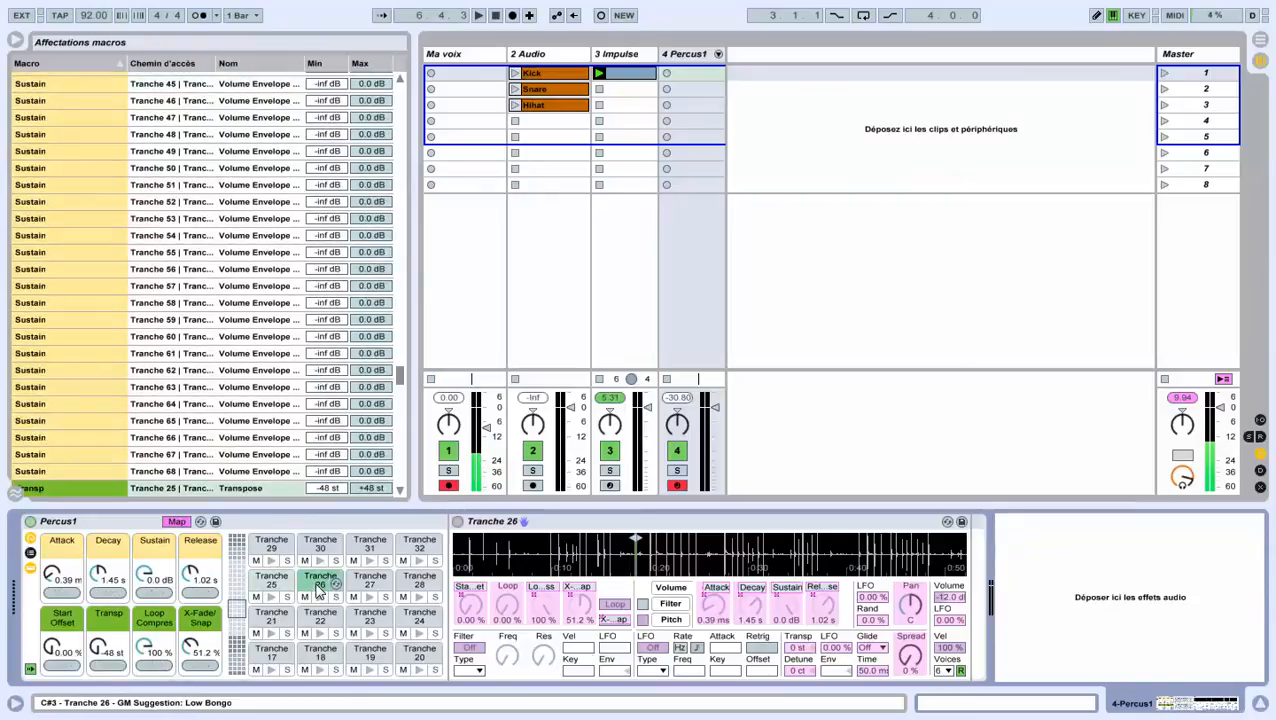
{"action": "left_click", "coordinate": [797, 647]}
{"action": "left_click", "coordinate": [104, 666]}
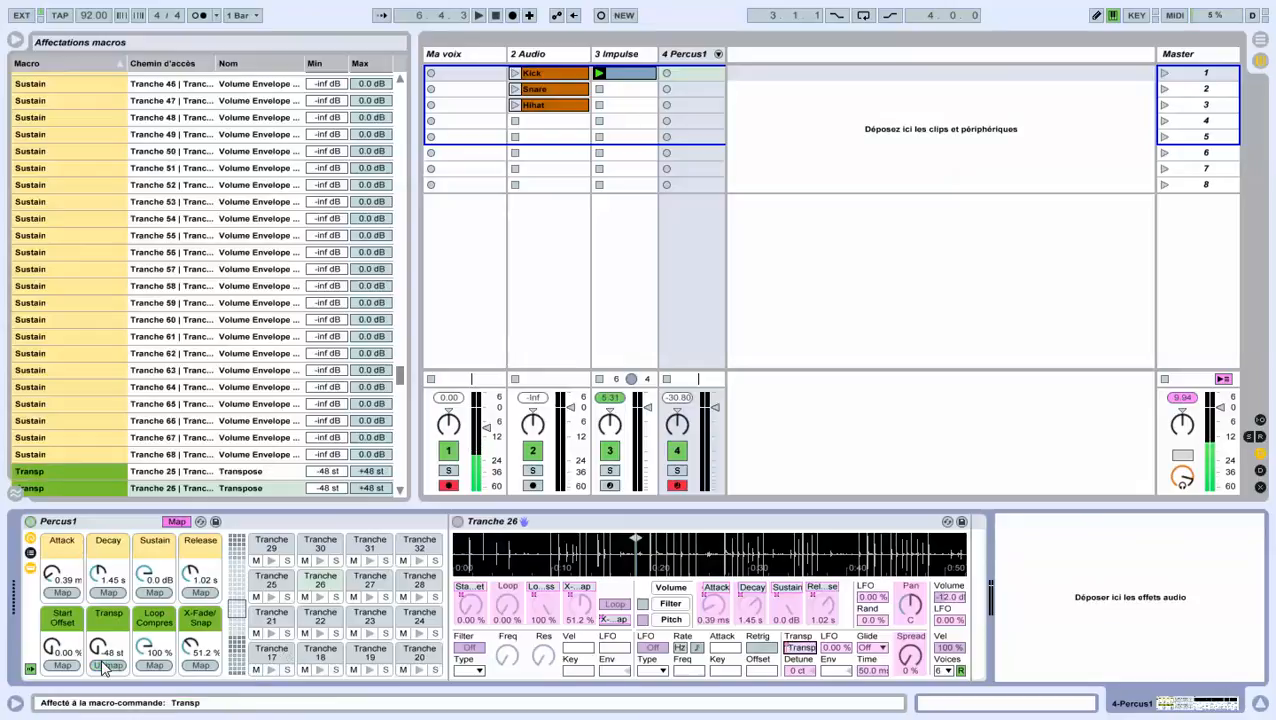
{"action": "left_click", "coordinate": [376, 588]}
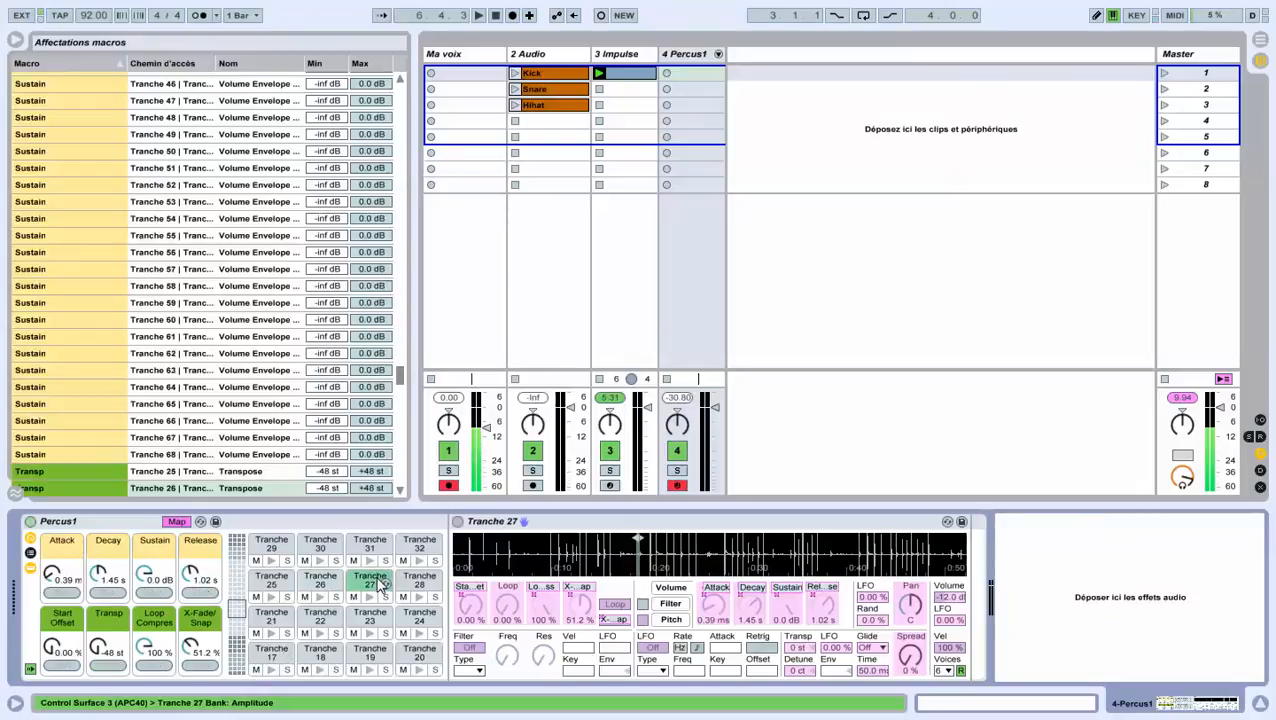
{"action": "left_click", "coordinate": [800, 648]}
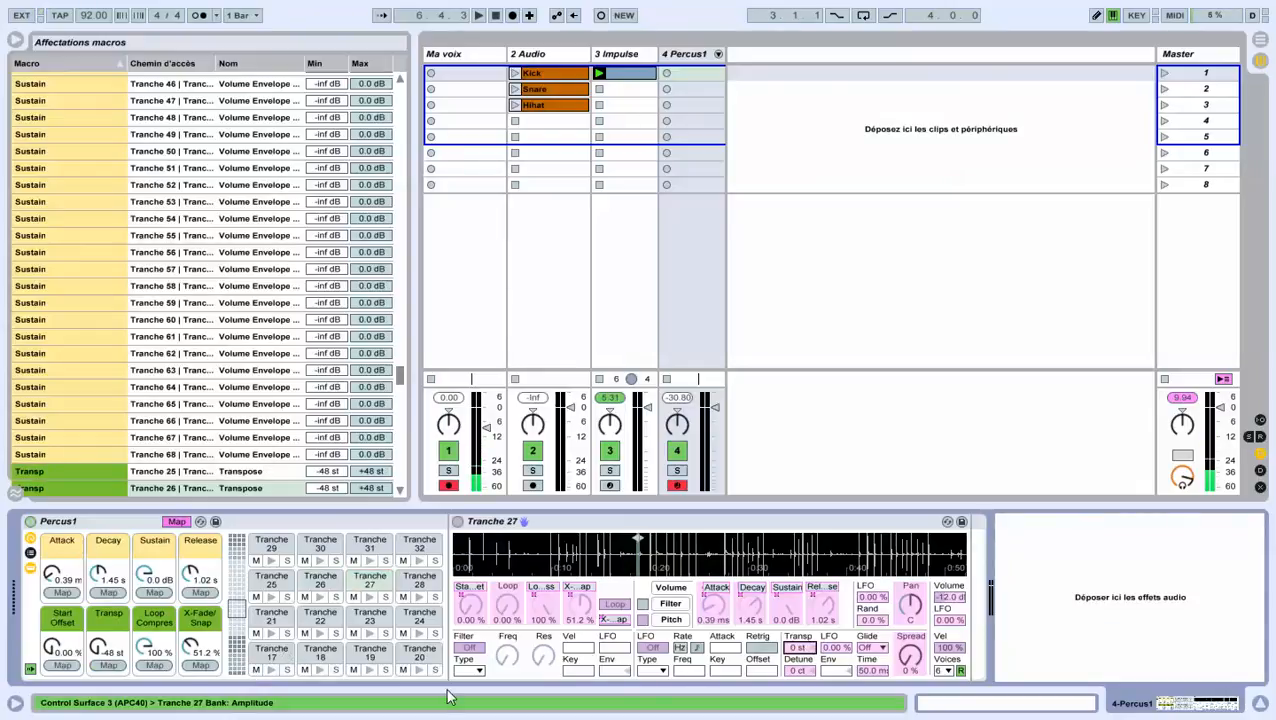
{"action": "left_click", "coordinate": [110, 665]}
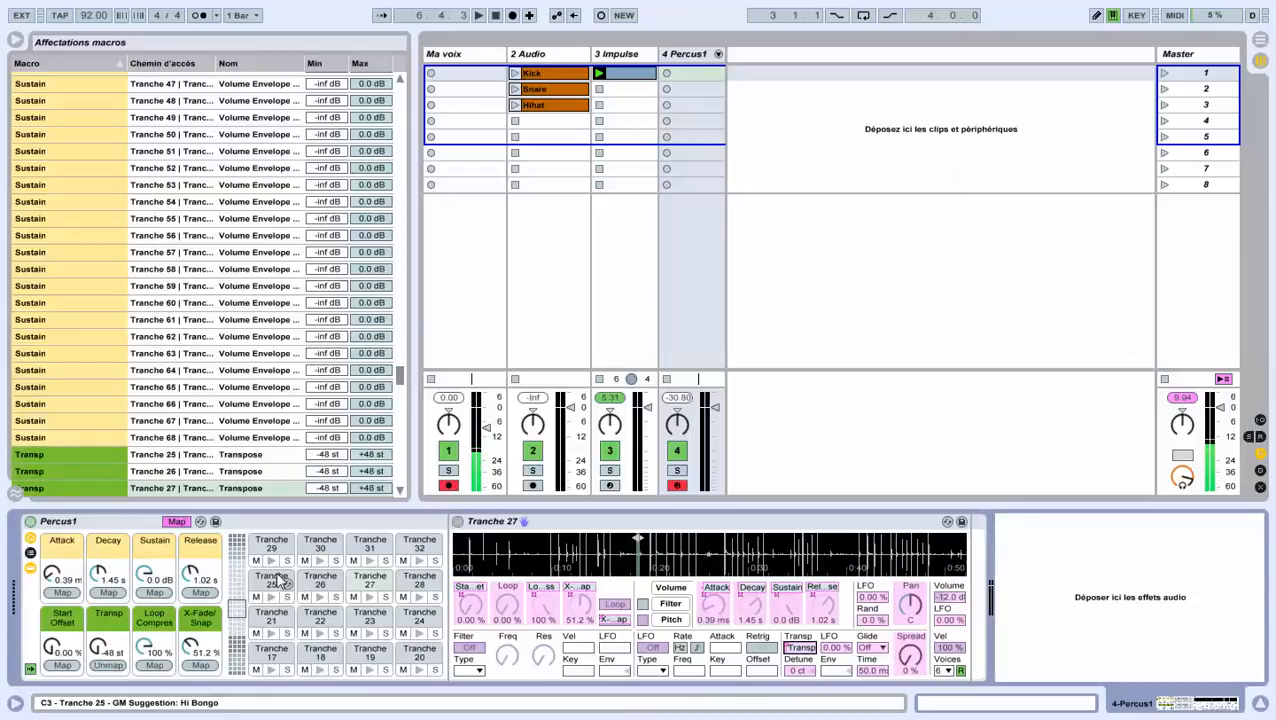
{"action": "left_click", "coordinate": [177, 522]}
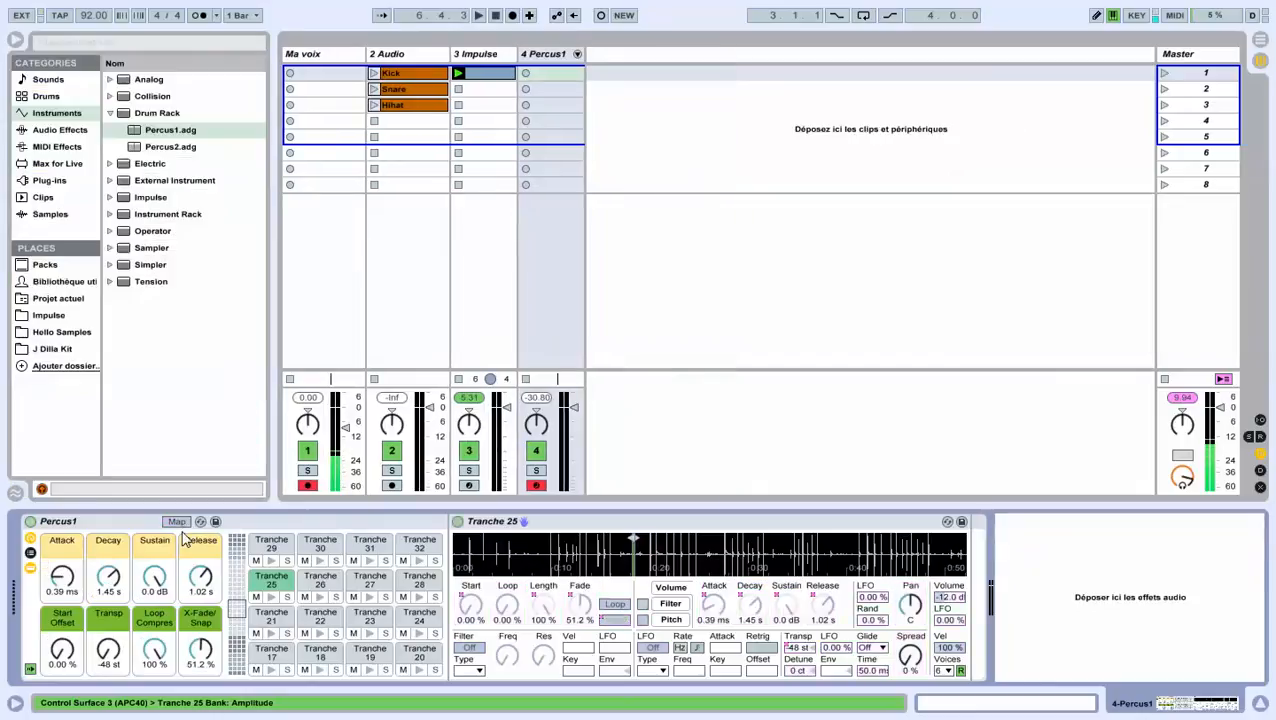
- Try the Transp macro on Tranche 25 at -2 and -29 st, and raise it to +16 st with Tranche 26 selected
{"action": "left_click_drag", "start_coordinate": [108, 650], "coordinate": [108, 558]}
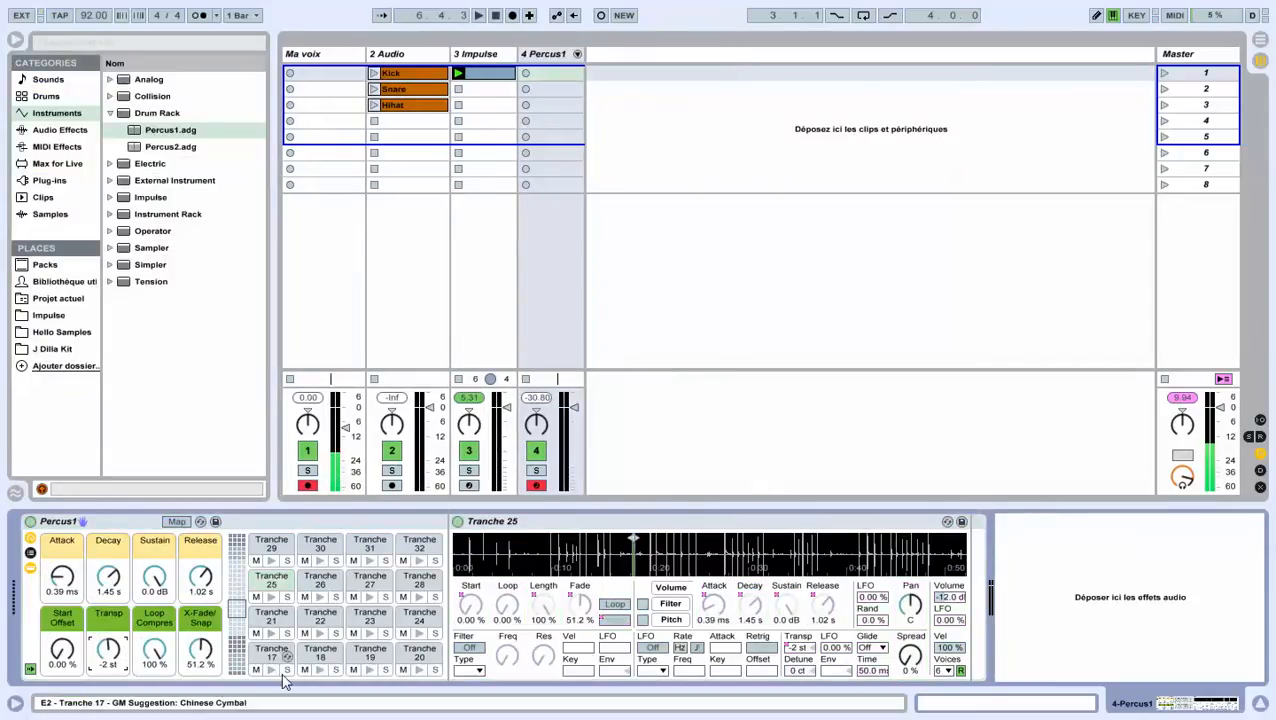
{"action": "mouse_move", "coordinate": [114, 642]}
{"action": "left_mouse_down"}
{"action": "mouse_move", "coordinate": [114, 592]}
{"action": "mouse_move", "coordinate": [114, 640]}
{"action": "left_mouse_up"}
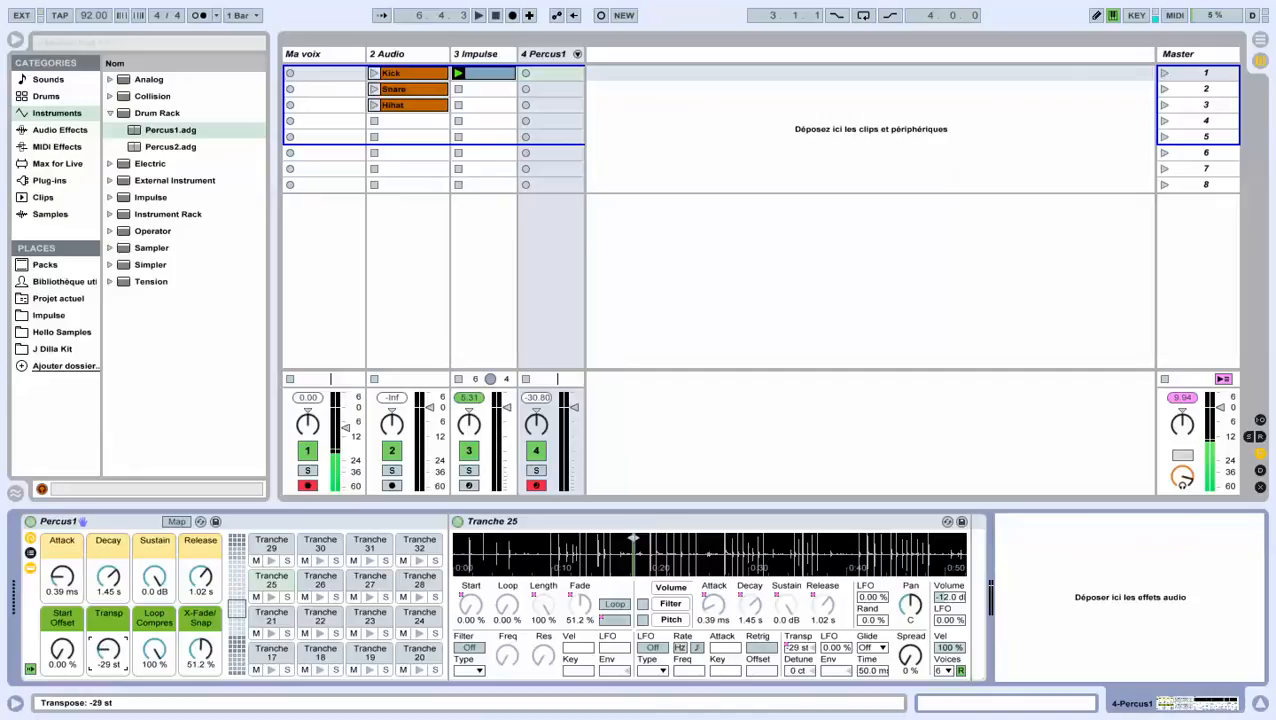
{"action": "left_click", "coordinate": [320, 585]}
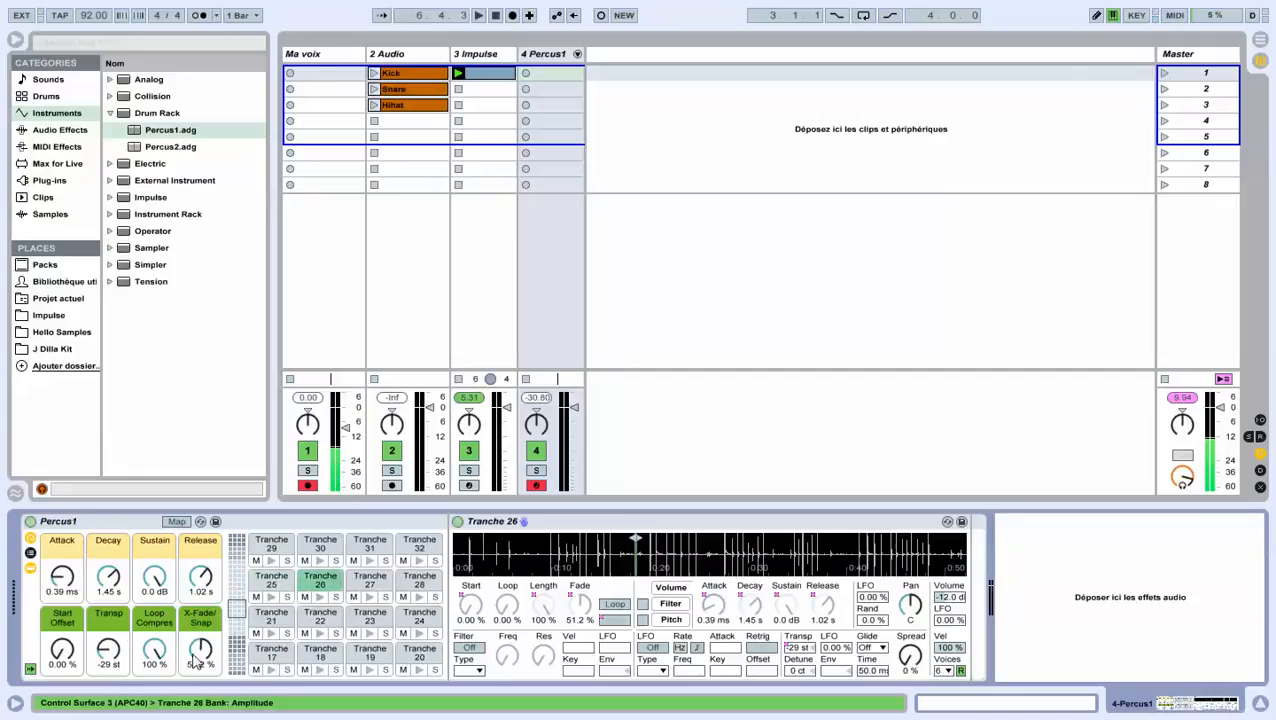
{"action": "left_click_drag", "start_coordinate": [108, 655], "coordinate": [118, 627]}
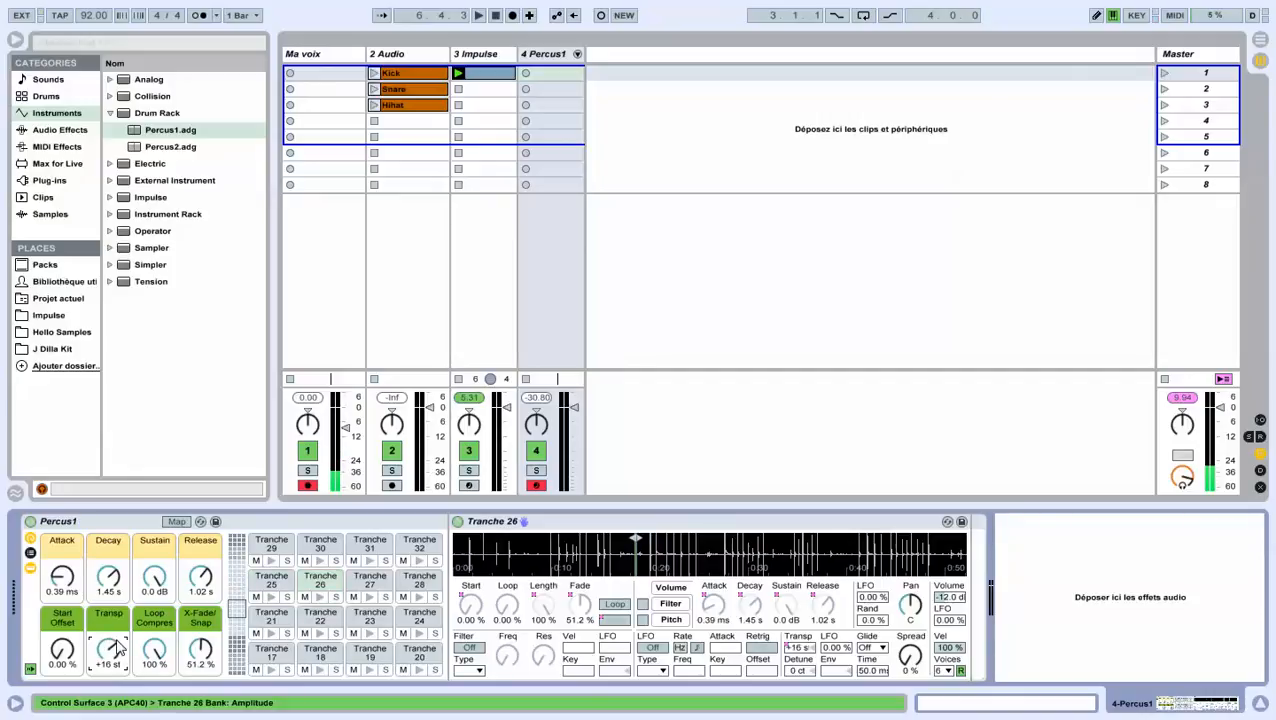